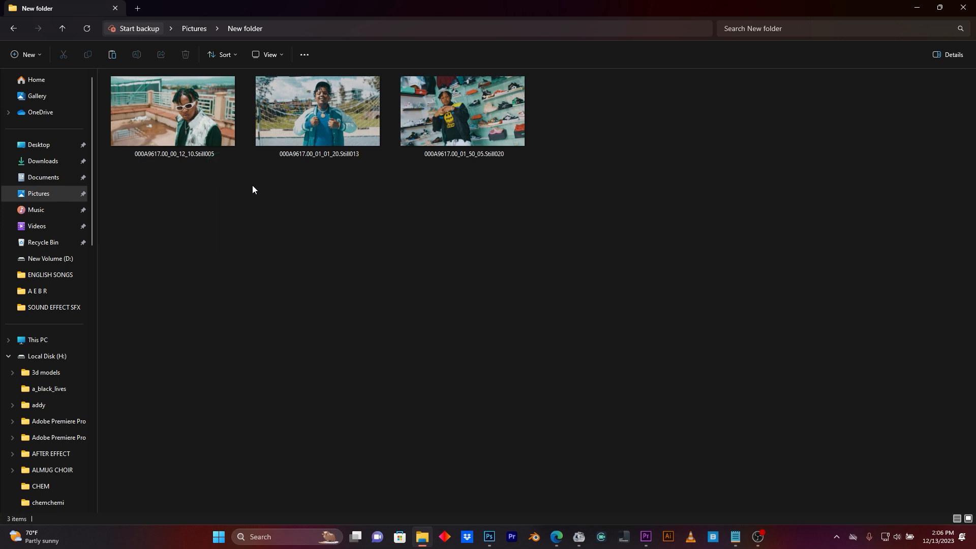
Switch from the folder of still photos to Photoshop, showing the old-paper frame document
{"action": "left_click", "coordinate": [294, 115]}
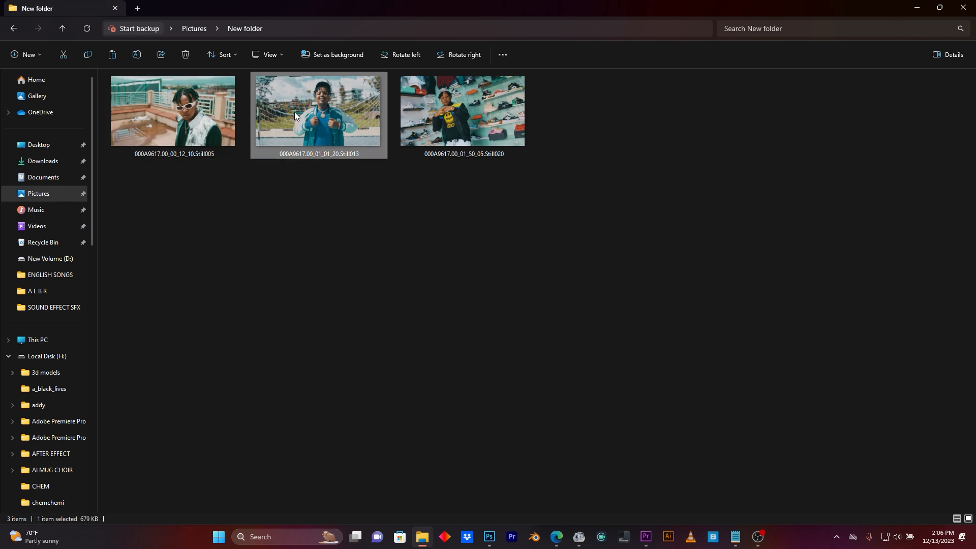
{"action": "left_click", "coordinate": [466, 116]}
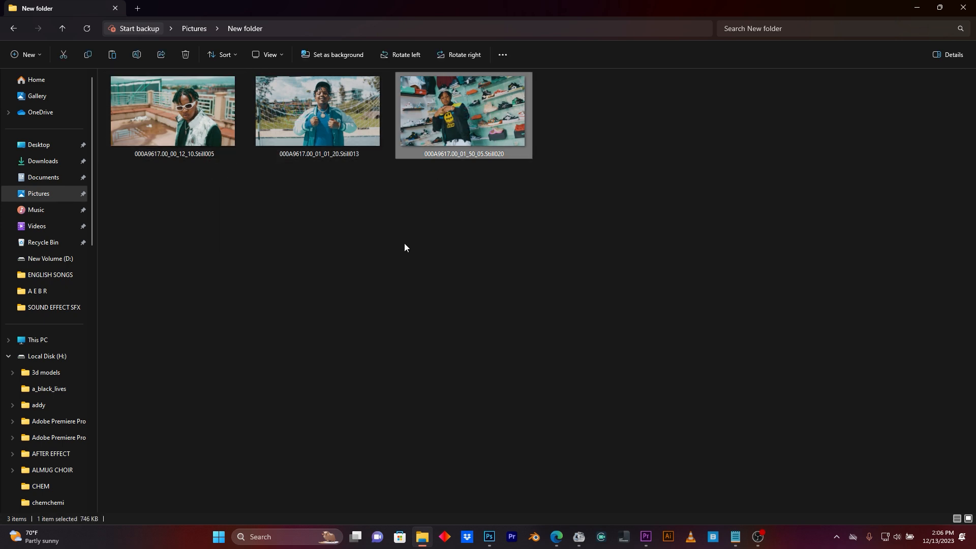
{"action": "left_click", "coordinate": [490, 535]}
{"action": "mouse_move", "coordinate": [424, 99]}
{"action": "left_mouse_down"}
{"action": "mouse_move", "coordinate": [413, 124]}
{"action": "mouse_move", "coordinate": [441, 111]}
{"action": "mouse_move", "coordinate": [435, 91]}
{"action": "mouse_move", "coordinate": [430, 97]}
{"action": "left_mouse_up"}
{"action": "mouse_move", "coordinate": [502, 102]}
{"action": "left_mouse_down"}
{"action": "mouse_move", "coordinate": [488, 95]}
{"action": "mouse_move", "coordinate": [495, 111]}
{"action": "left_mouse_up"}
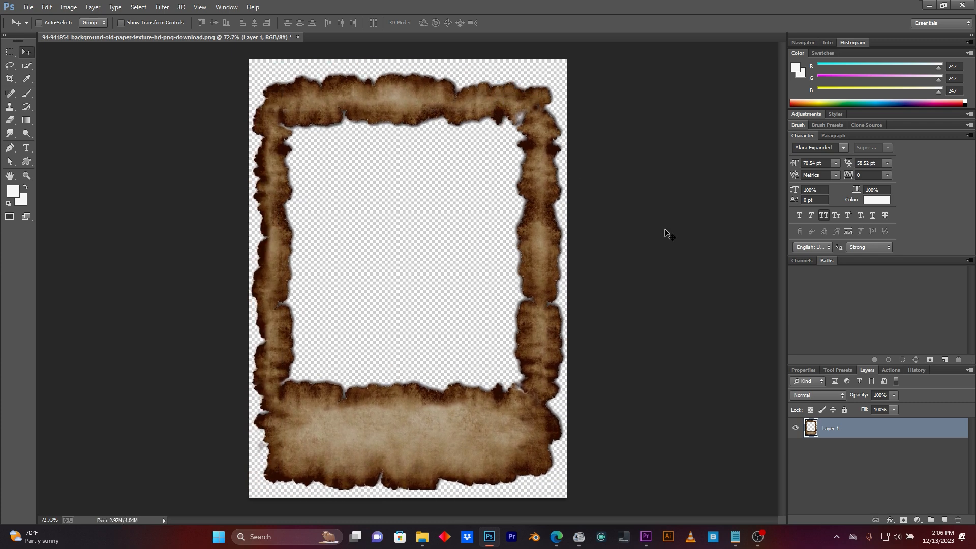
Open all three still photos from the New folder in Pictures as images through Camera Raw
{"action": "left_click", "coordinate": [28, 7]}
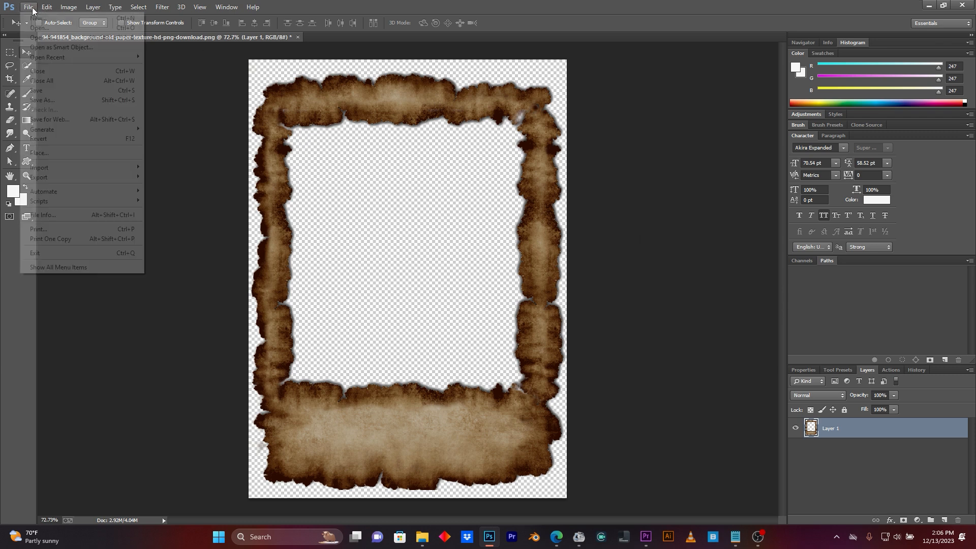
{"action": "left_click", "coordinate": [42, 29]}
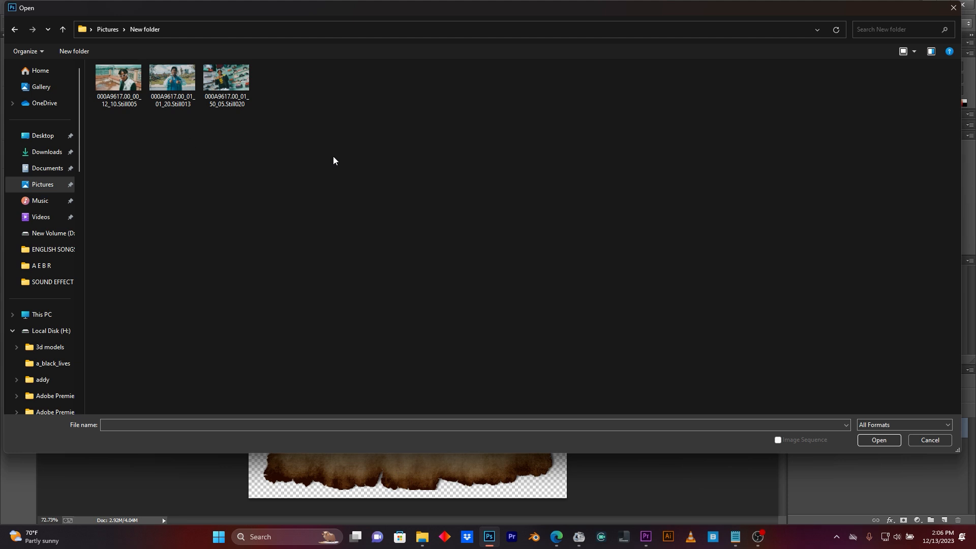
{"action": "left_click_drag", "start_coordinate": [333, 158], "coordinate": [124, 71]}
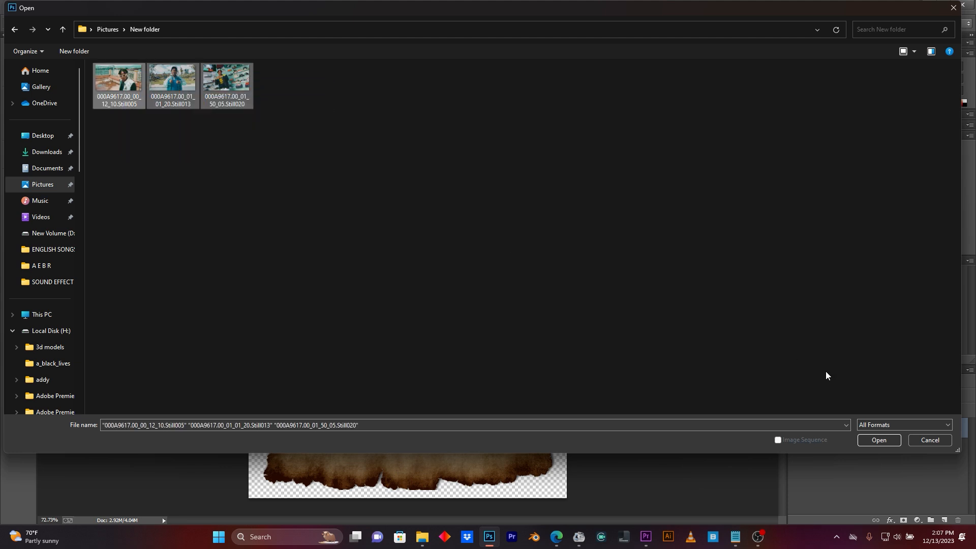
{"action": "left_click", "coordinate": [879, 440]}
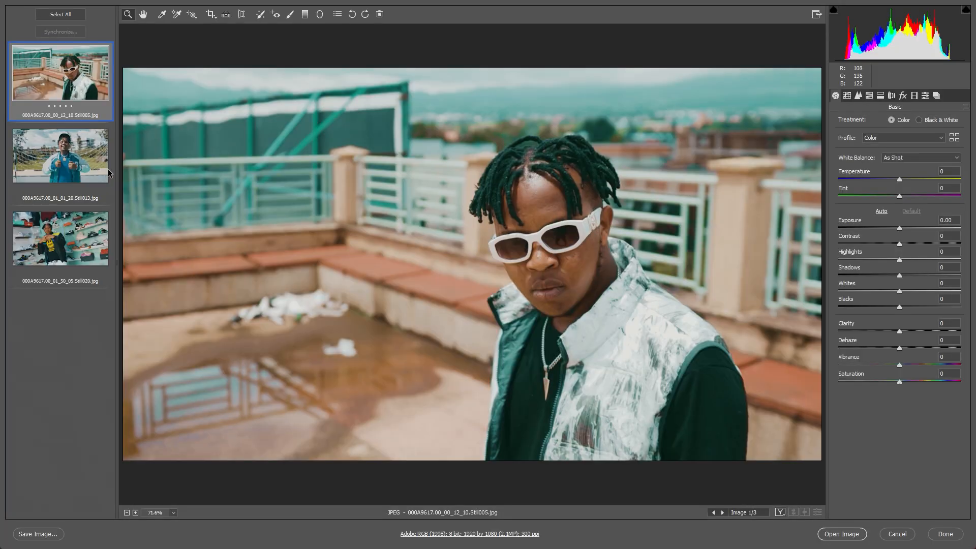
{"action": "key", "text": "ctrl+a"}
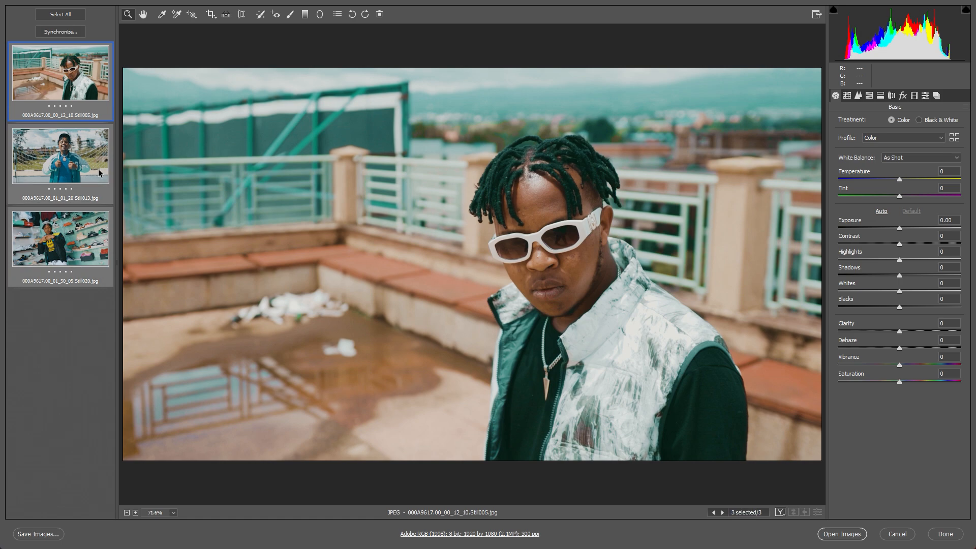
{"action": "left_click", "coordinate": [850, 535]}
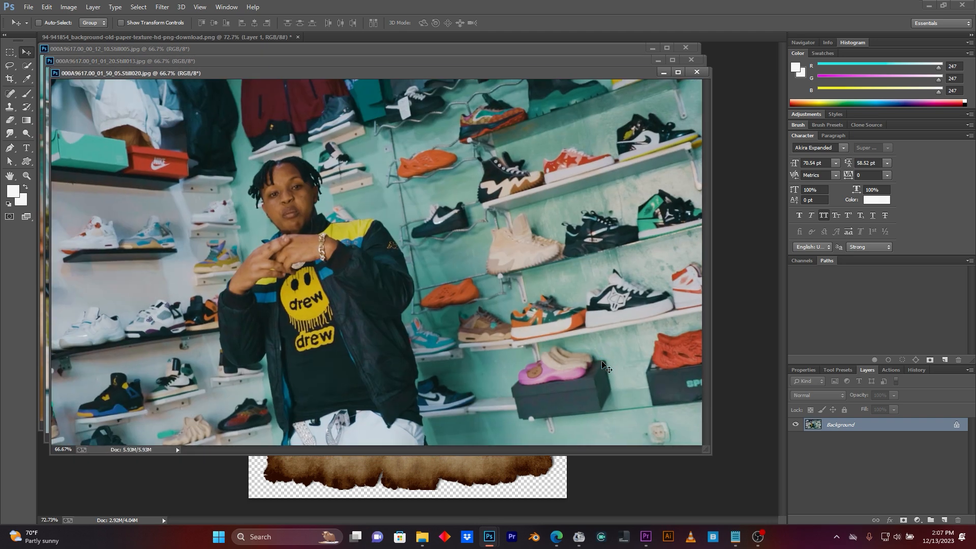
Minimise the two other photo windows and convert the rooftop photo's Background into a normal layer with the default settings
{"action": "left_click", "coordinate": [664, 72]}
{"action": "left_click", "coordinate": [659, 62]}
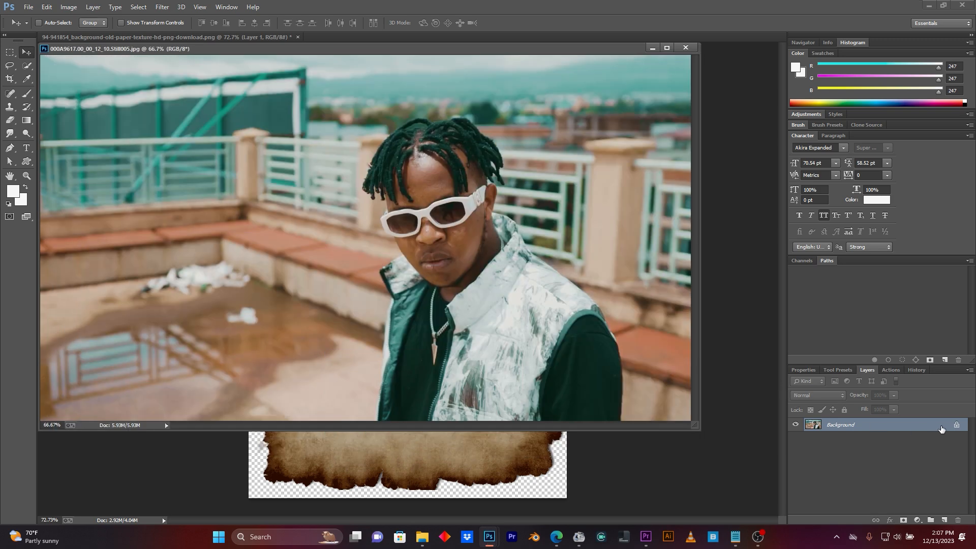
{"action": "double_click", "coordinate": [957, 426]}
{"action": "left_click", "coordinate": [582, 176]}
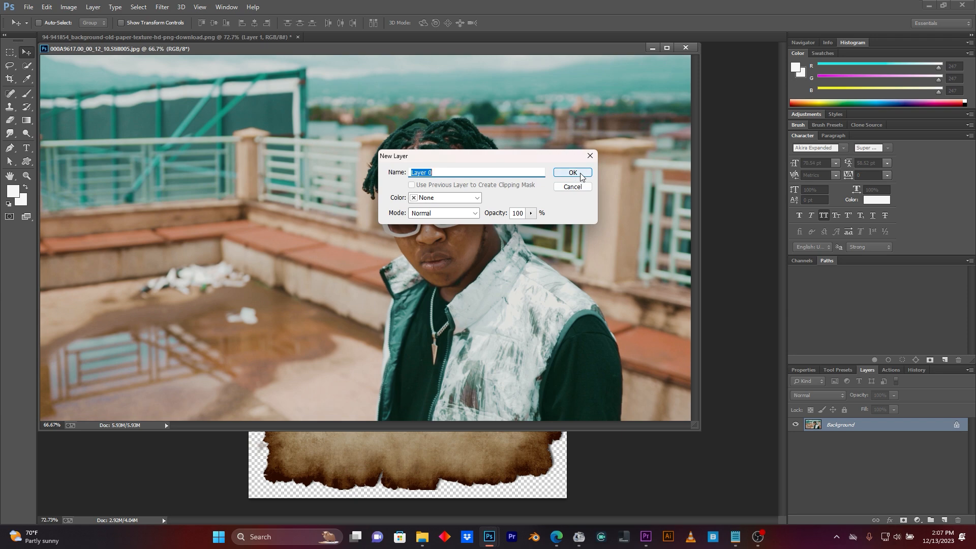
{"action": "left_click", "coordinate": [581, 176]}
Copy the rooftop photo into the old-paper frame document and close its source document
{"action": "left_click_drag", "start_coordinate": [554, 124], "coordinate": [472, 460]}
{"action": "left_click", "coordinate": [685, 47]}
{"action": "left_click", "coordinate": [489, 207]}
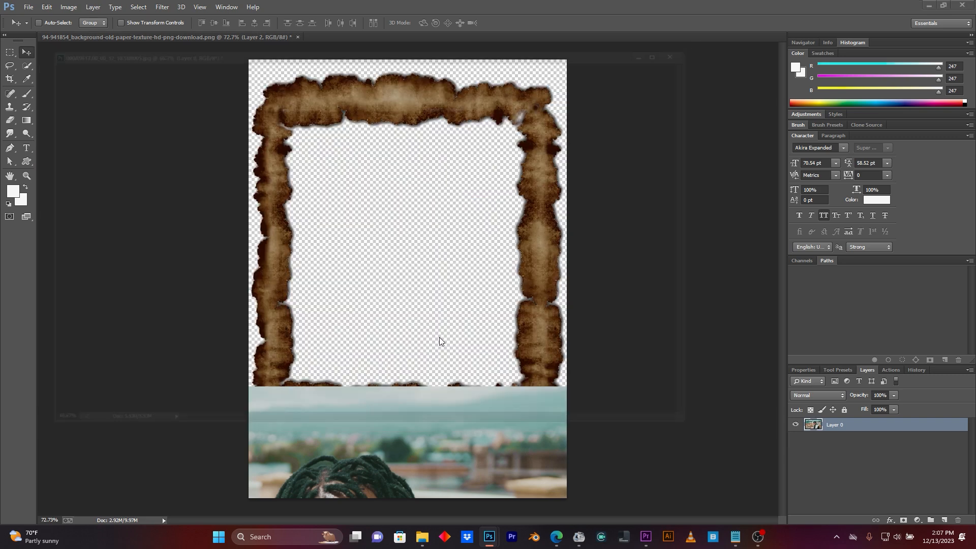
Place the photo layer beneath the frame layer and shift the man into the frame's opening
{"action": "left_click_drag", "start_coordinate": [440, 431], "coordinate": [442, 118]}
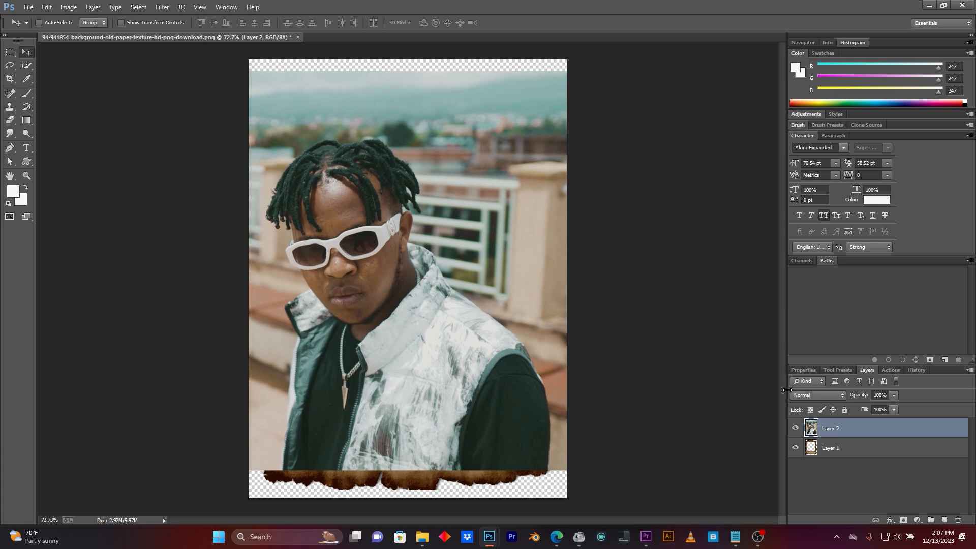
{"action": "left_click_drag", "start_coordinate": [826, 429], "coordinate": [826, 458]}
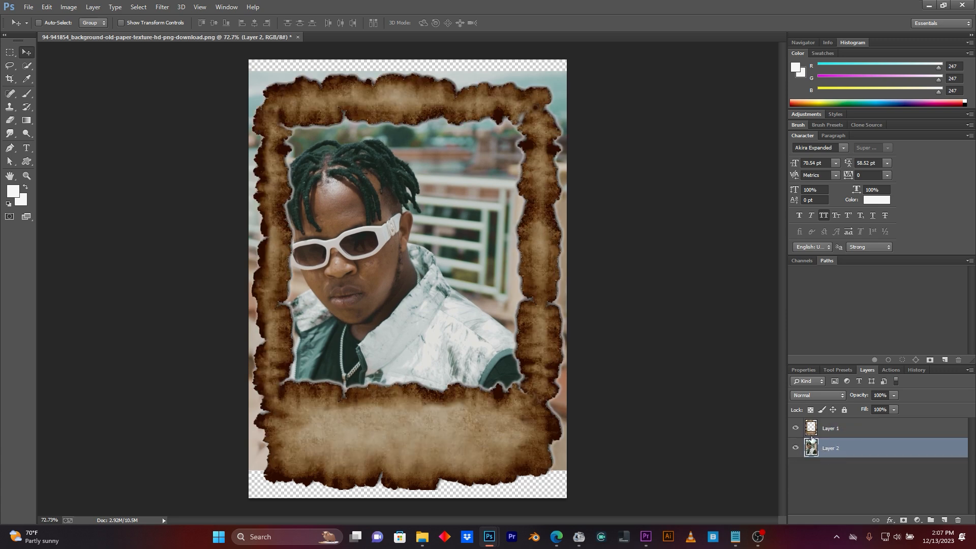
{"action": "mouse_move", "coordinate": [456, 301]}
{"action": "left_mouse_down"}
{"action": "mouse_move", "coordinate": [474, 283]}
{"action": "mouse_move", "coordinate": [468, 291]}
{"action": "left_mouse_up"}
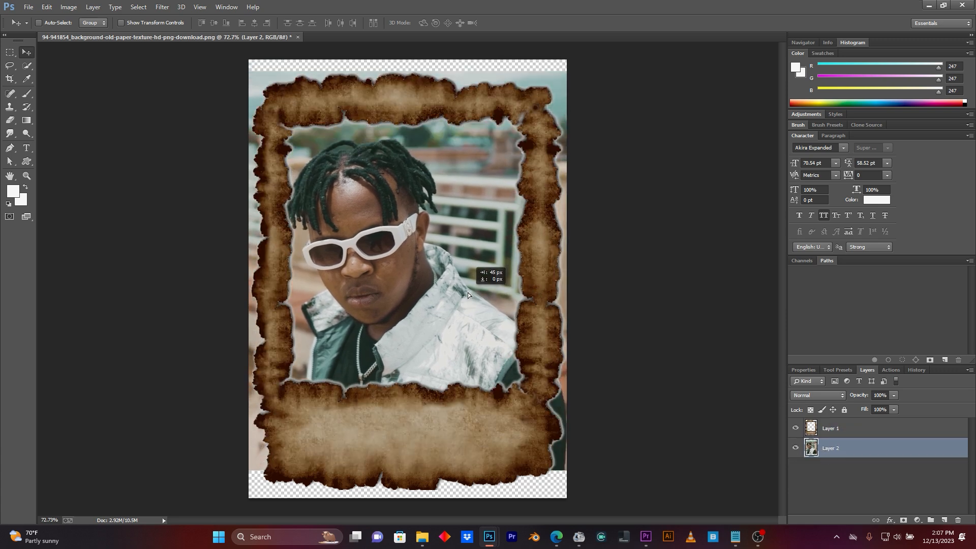
Scale the photo proportionally to about 79% and position the man in the middle of the frame's opening
{"action": "scroll", "coordinate": [468, 294], "scroll_direction": "down", "scroll_amount": 2}
{"action": "key", "text": "ctrl+t"}
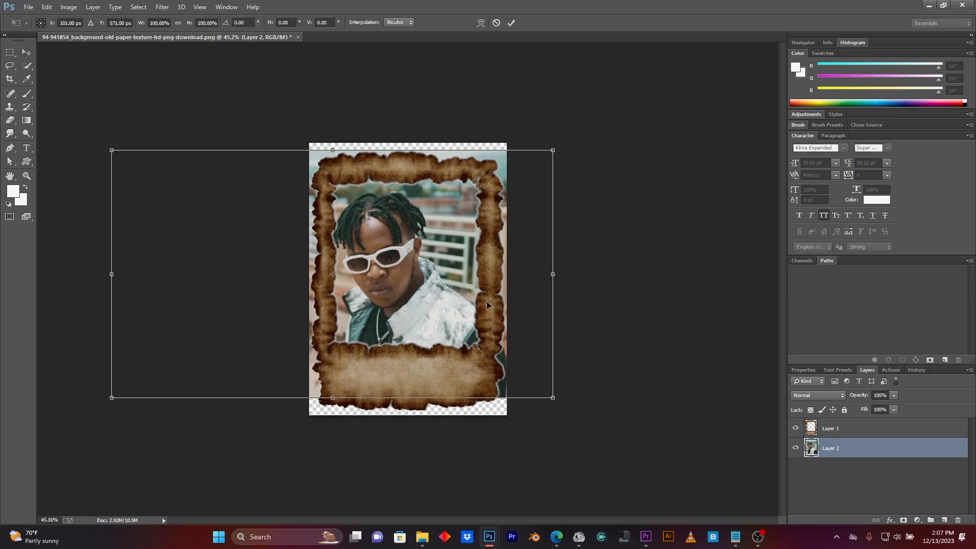
{"action": "left_click_drag", "start_coordinate": [111, 151], "coordinate": [155, 167]}
{"action": "left_click_drag", "start_coordinate": [366, 320], "coordinate": [364, 283]}
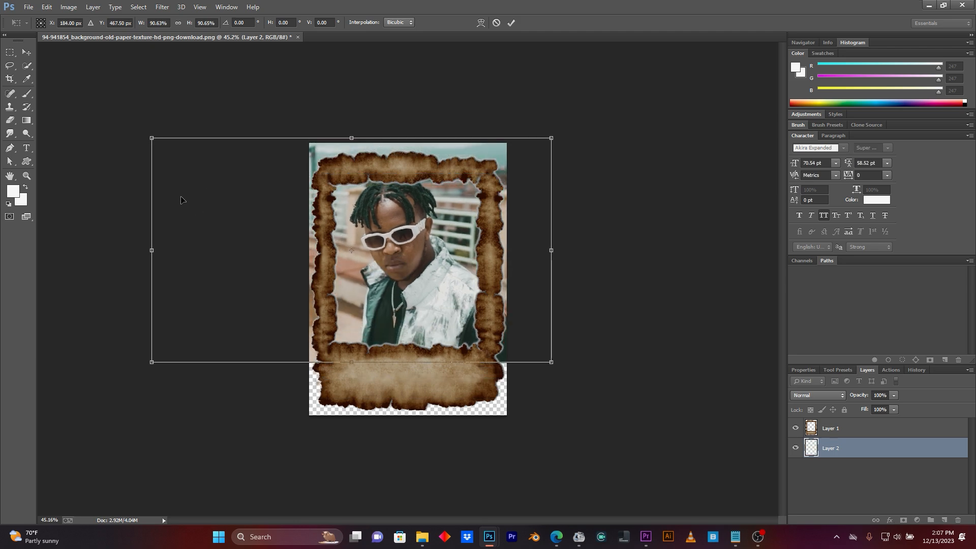
{"action": "left_click_drag", "start_coordinate": [151, 138], "coordinate": [189, 183]}
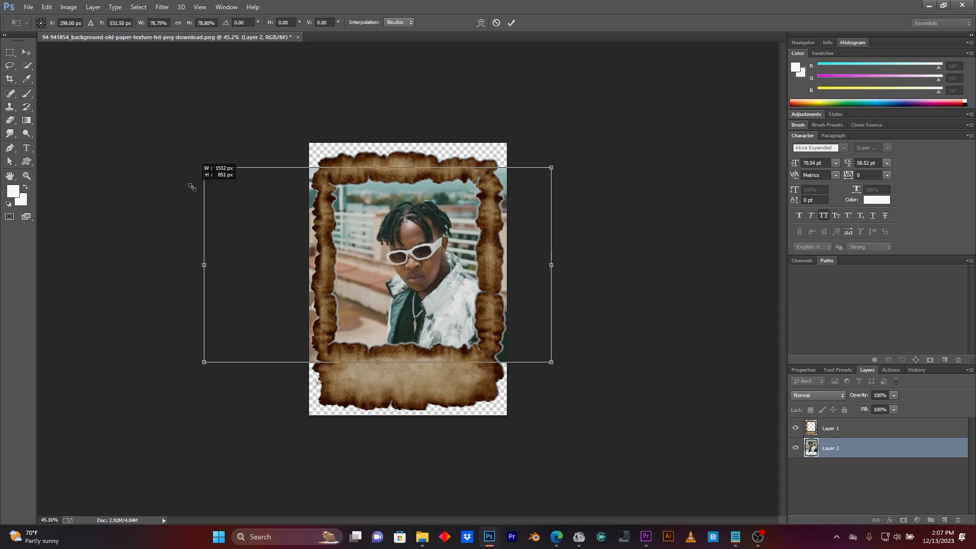
{"action": "left_click_drag", "start_coordinate": [399, 331], "coordinate": [367, 330]}
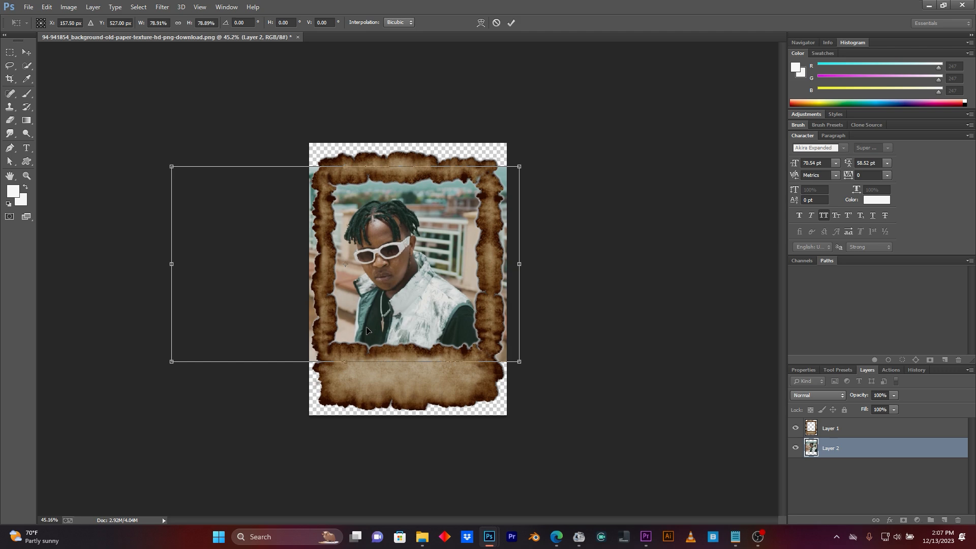
{"action": "left_click", "coordinate": [510, 23]}
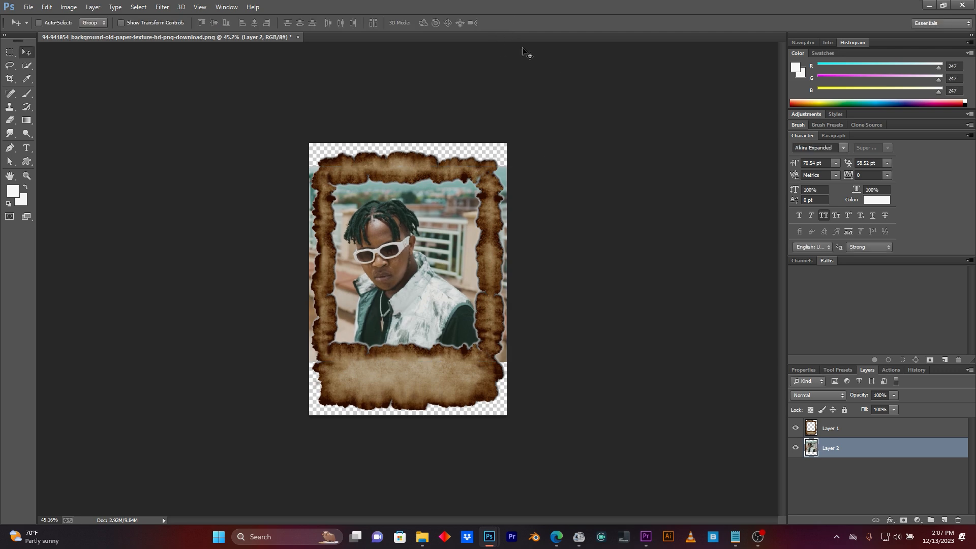
Erase the parts of the photo sticking out beyond the frame's outer side edges with a hard 90 px eraser
{"action": "scroll", "coordinate": [535, 170], "scroll_direction": "up", "scroll_amount": 3}
{"action": "scroll", "coordinate": [544, 147], "scroll_direction": "up", "scroll_amount": 1}
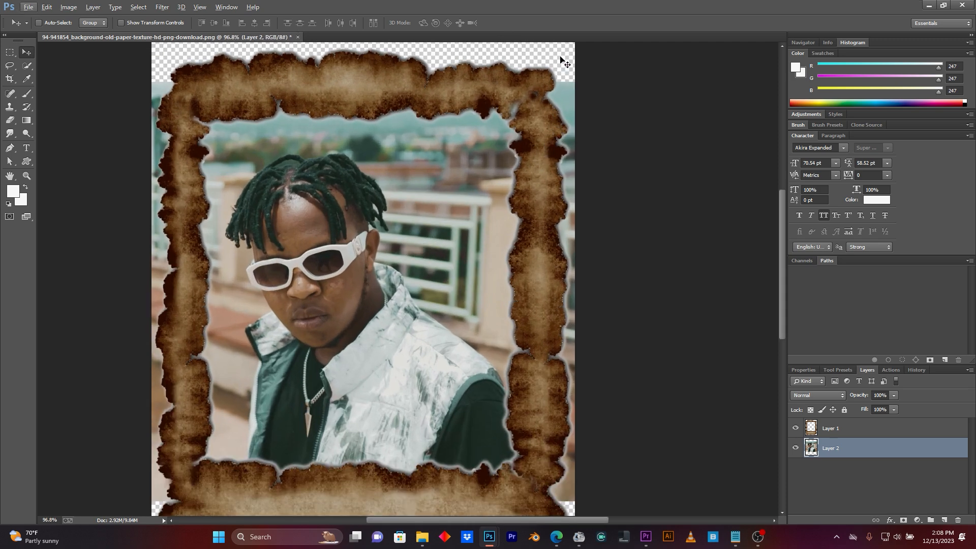
{"action": "scroll", "coordinate": [552, 302], "scroll_direction": "down", "scroll_amount": 1}
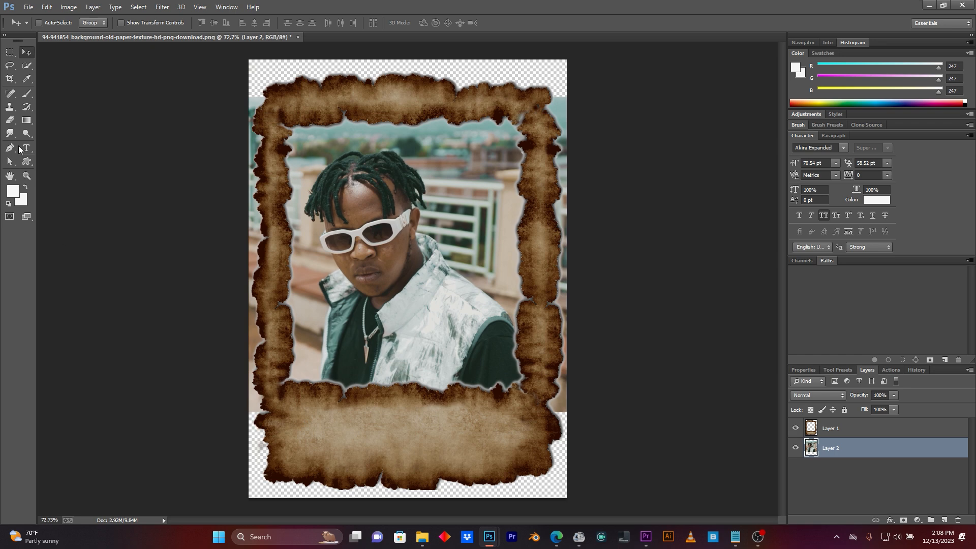
{"action": "left_click", "coordinate": [12, 124]}
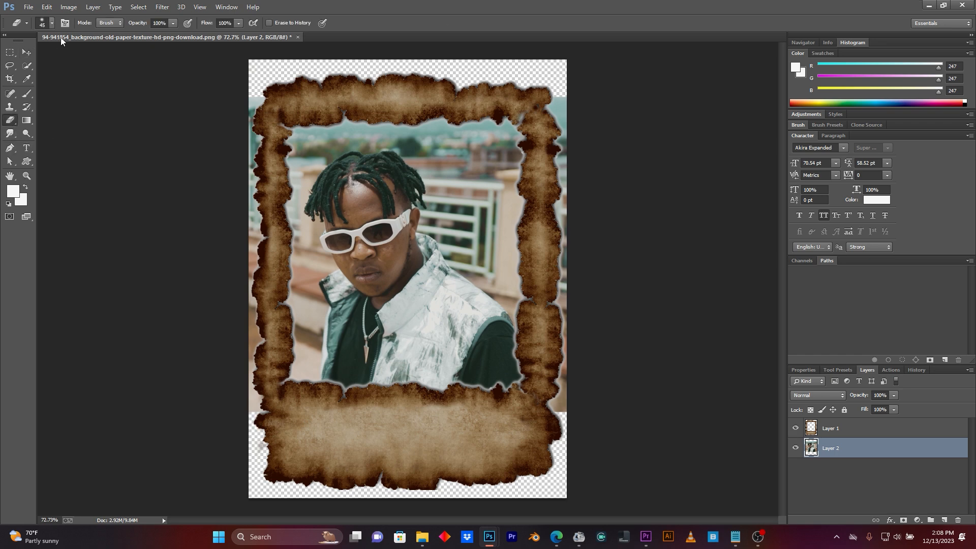
{"action": "left_click", "coordinate": [52, 23]}
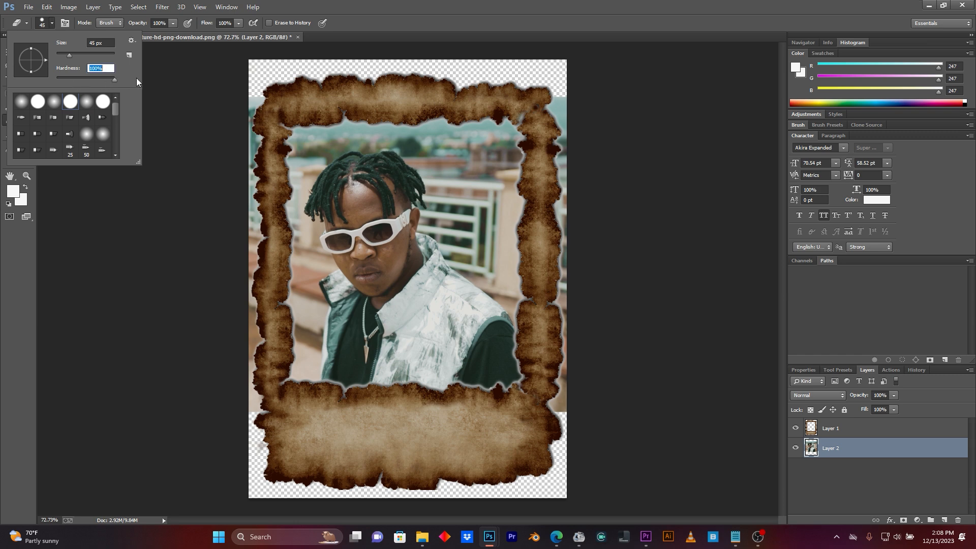
{"action": "left_click", "coordinate": [185, 102]}
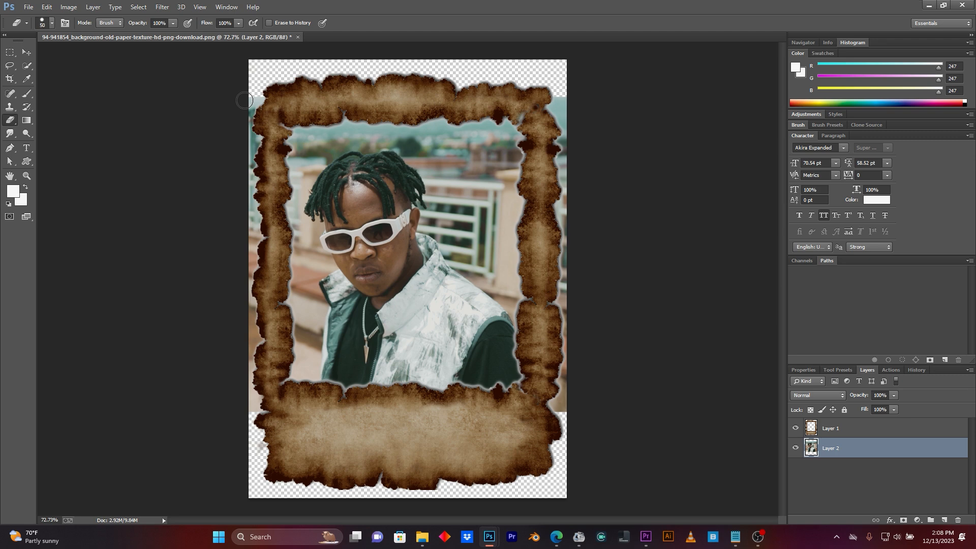
{"action": "key", "text": "bracketright"}
{"action": "key", "text": "bracketright"}
{"action": "key", "text": "bracketright"}
{"action": "key", "text": "bracketright"}
{"action": "mouse_move", "coordinate": [241, 166]}
{"action": "left_mouse_down"}
{"action": "mouse_move", "coordinate": [248, 126]}
{"action": "mouse_move", "coordinate": [250, 355]}
{"action": "mouse_move", "coordinate": [261, 418]}
{"action": "left_mouse_up"}
{"action": "mouse_move", "coordinate": [561, 380]}
{"action": "left_mouse_down"}
{"action": "mouse_move", "coordinate": [554, 106]}
{"action": "mouse_move", "coordinate": [545, 90]}
{"action": "mouse_move", "coordinate": [554, 82]}
{"action": "mouse_move", "coordinate": [563, 155]}
{"action": "left_mouse_up"}
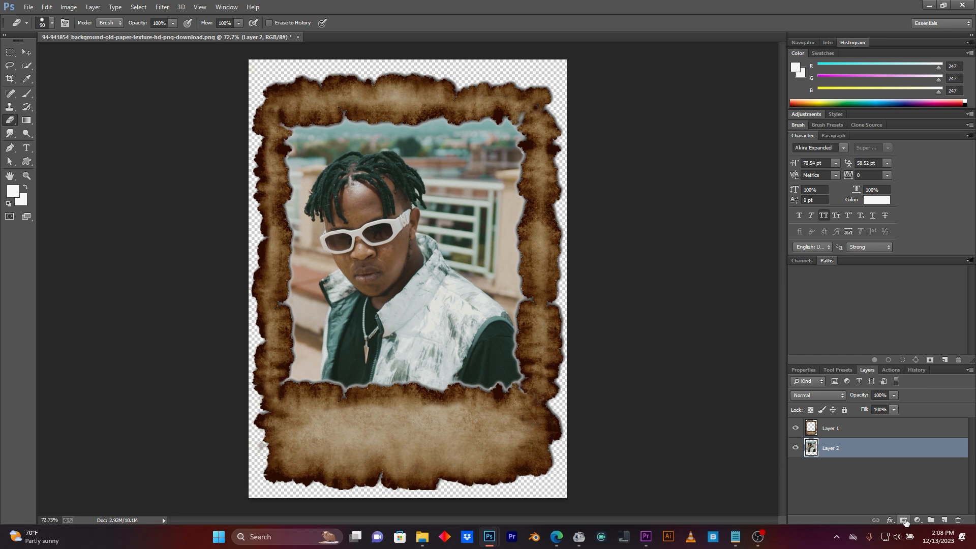
Add a Color Balance adjustment above the photo with midtones at Cyan-Red +30, Magenta-Green +3 and Yellow-Blue -39
{"action": "left_click", "coordinate": [917, 520]}
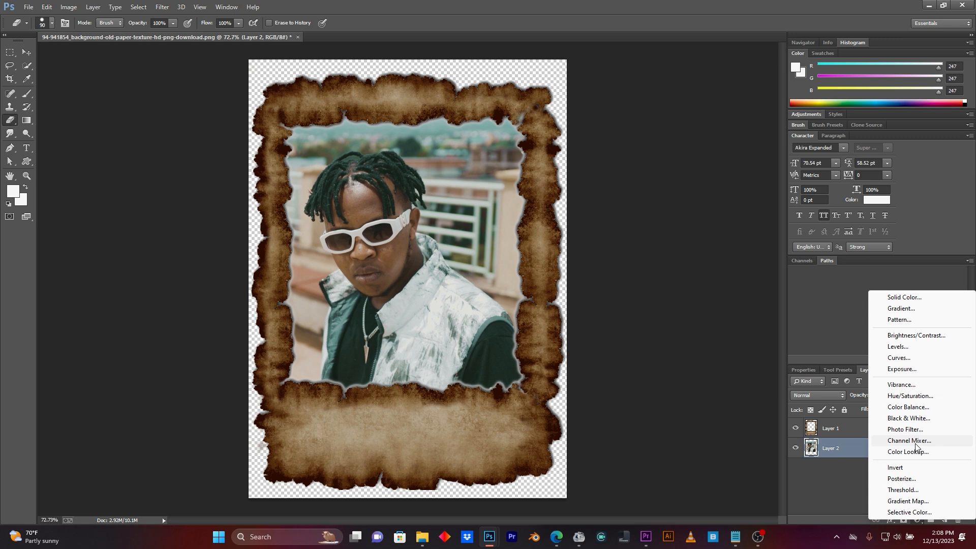
{"action": "left_click", "coordinate": [918, 407]}
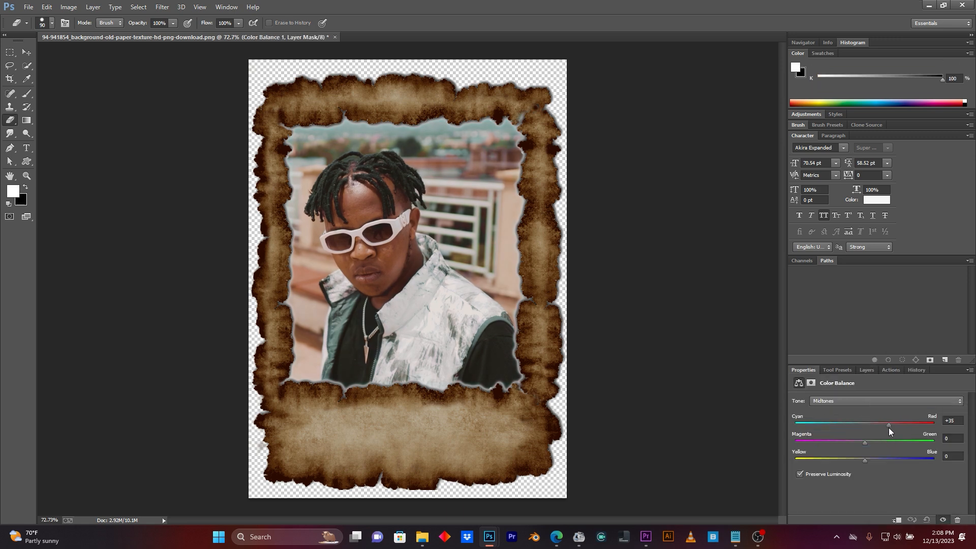
{"action": "left_click_drag", "start_coordinate": [884, 428], "coordinate": [857, 463]}
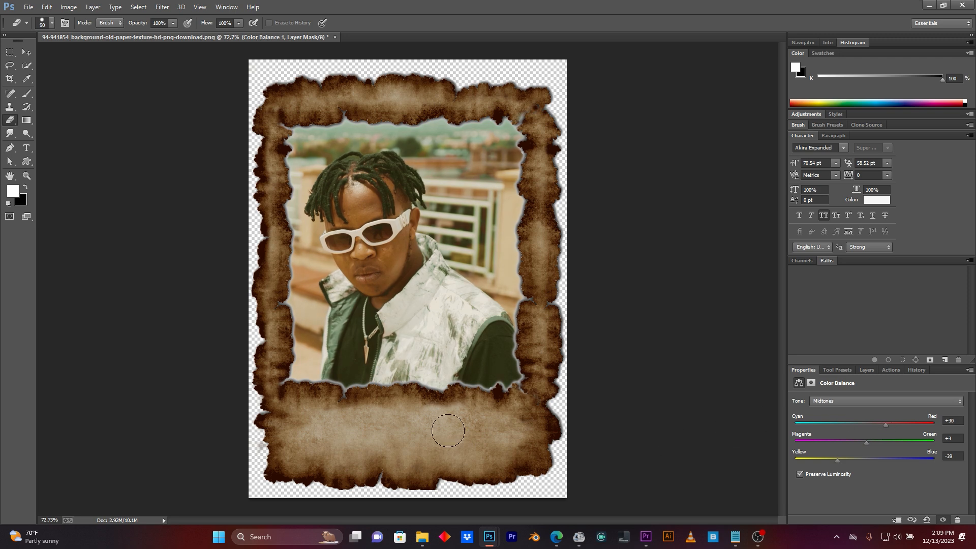
{"action": "left_click", "coordinate": [26, 52]}
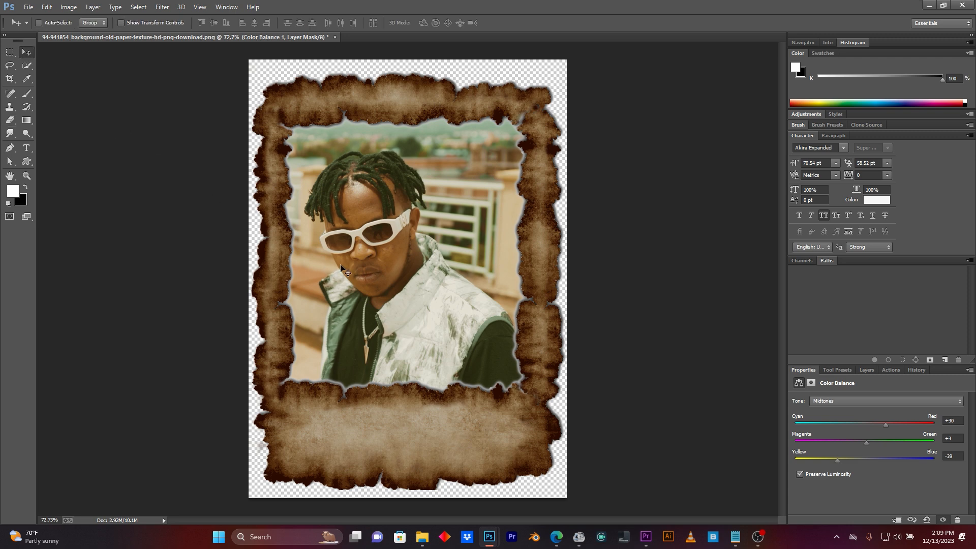
Save the framed picture as a PNG named 1 on the Desktop with Smallest / Slow compression and no interlacing
{"action": "left_click", "coordinate": [26, 8]}
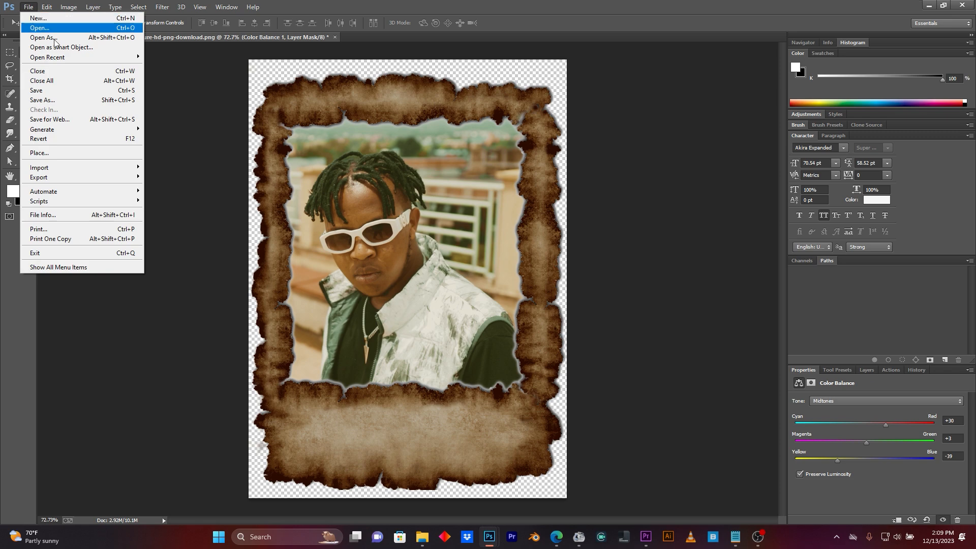
{"action": "left_click", "coordinate": [78, 100]}
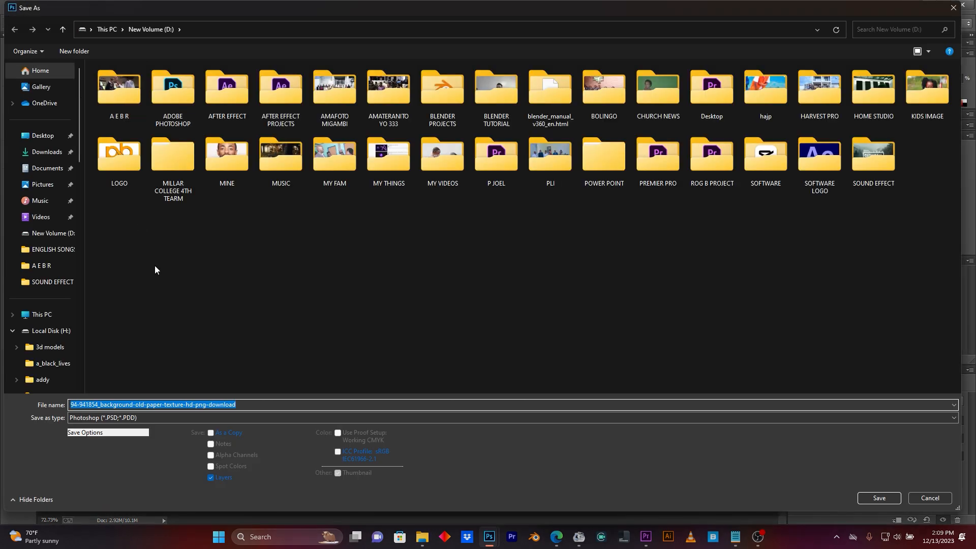
{"action": "left_click", "coordinate": [124, 417]}
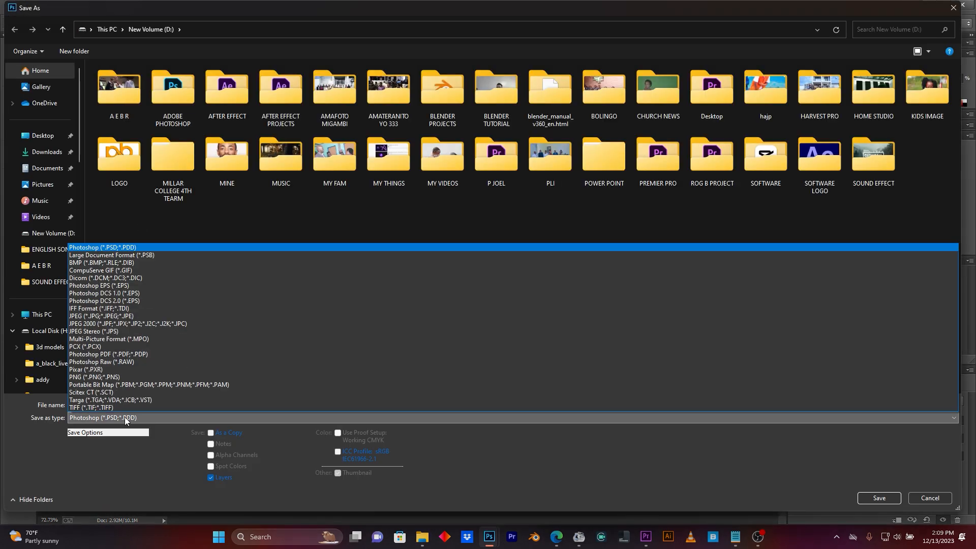
{"action": "left_click", "coordinate": [125, 380]}
{"action": "left_click", "coordinate": [34, 137]}
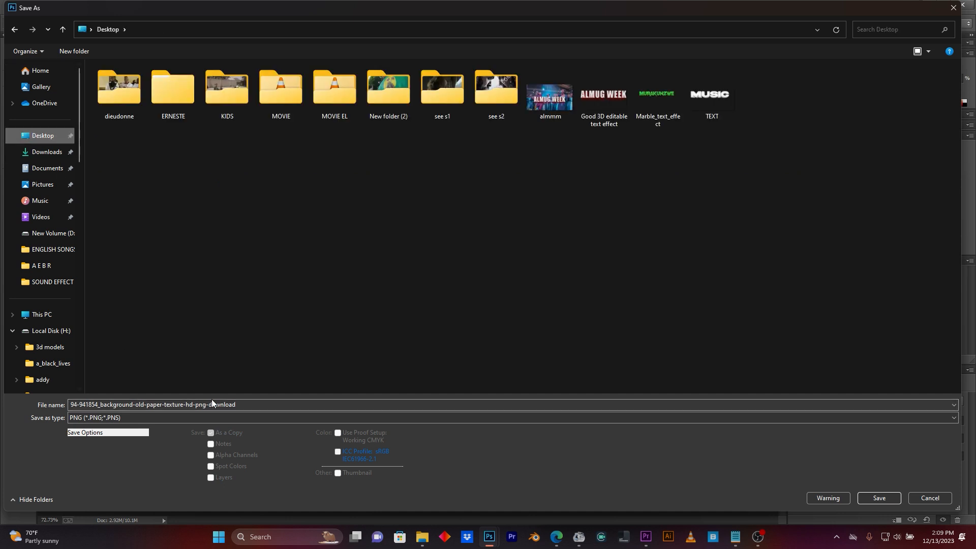
{"action": "left_click", "coordinate": [228, 405]}
{"action": "type", "text": "1"}
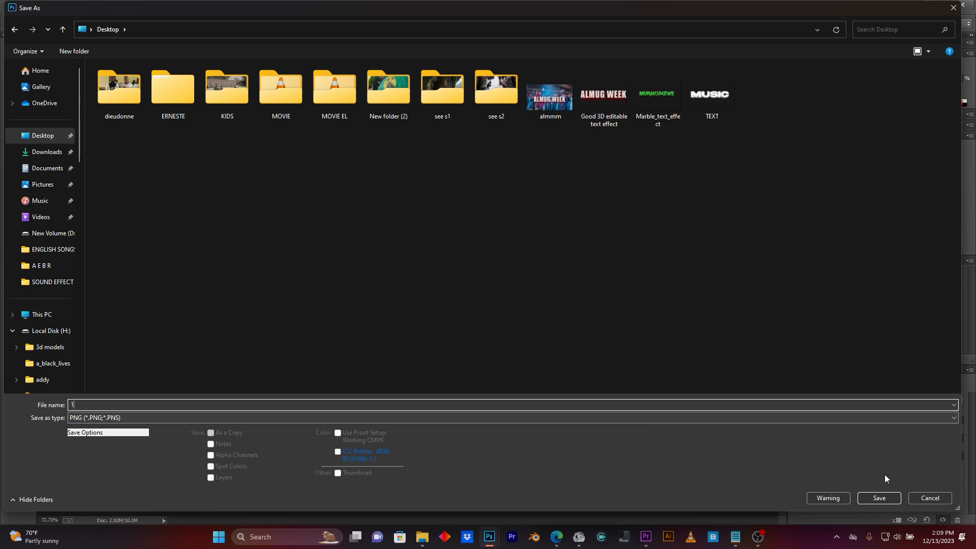
{"action": "left_click", "coordinate": [879, 497]}
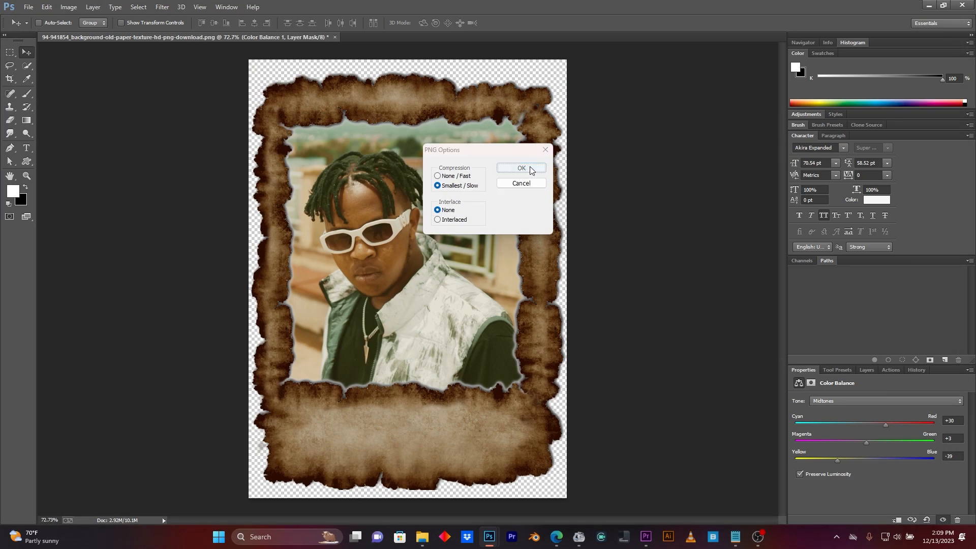
{"action": "left_click", "coordinate": [531, 170]}
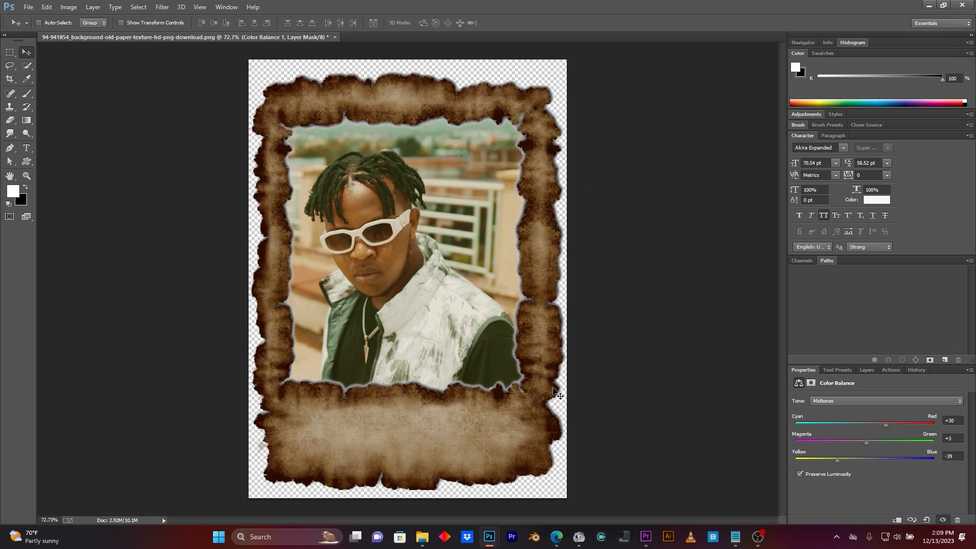
Unlock the football-net photo's background layer, copy it into the paper-frame document, and close the source photo without saving
{"action": "mouse_move", "coordinate": [496, 538]}
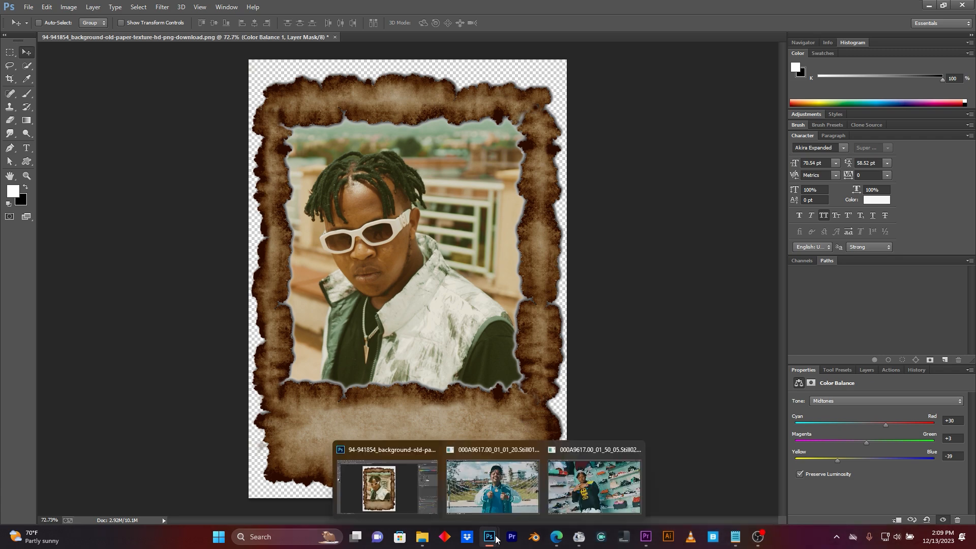
{"action": "left_click", "coordinate": [493, 482]}
{"action": "left_click", "coordinate": [890, 370]}
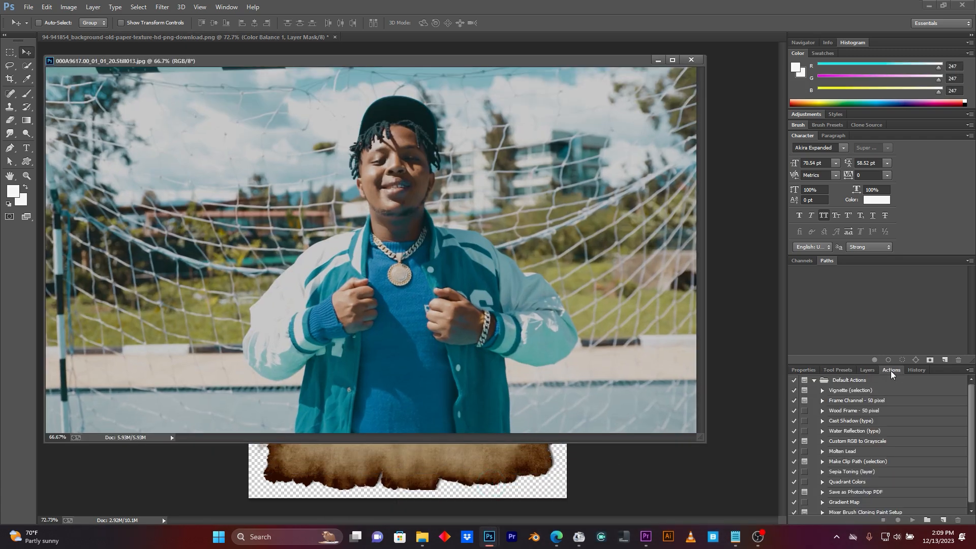
{"action": "left_click", "coordinate": [867, 370]}
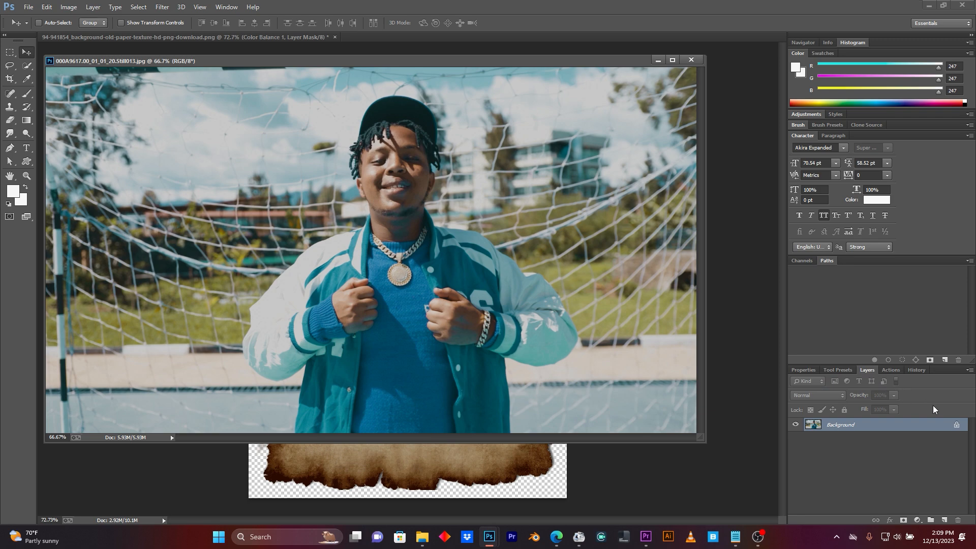
{"action": "double_click", "coordinate": [956, 427]}
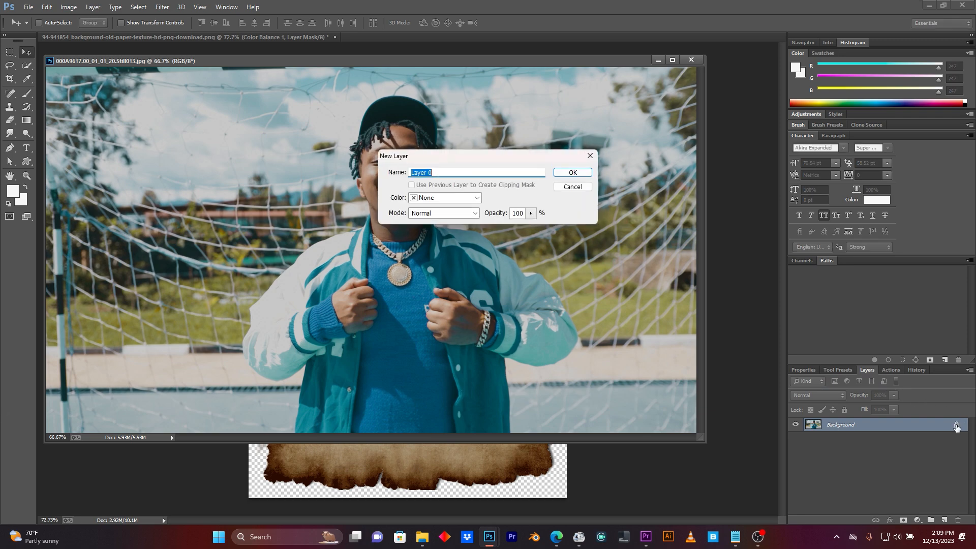
{"action": "left_click", "coordinate": [573, 173]}
{"action": "left_click_drag", "start_coordinate": [509, 204], "coordinate": [508, 473]}
{"action": "key", "text": "ctrl+w"}
{"action": "key", "text": "n"}
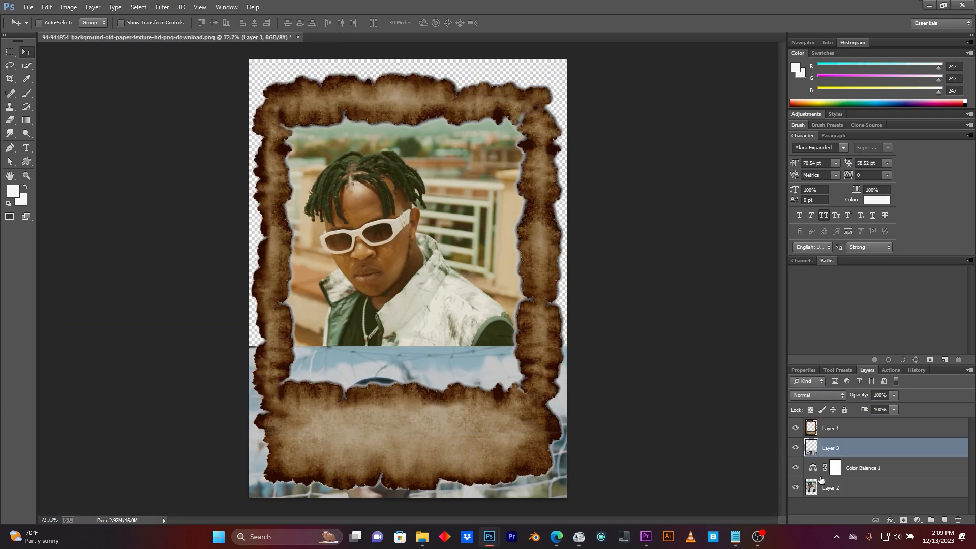
Hide the previous photo layer and move the new photo layer beneath the Color Balance adjustment
{"action": "left_click", "coordinate": [795, 487]}
{"action": "left_click_drag", "start_coordinate": [472, 191], "coordinate": [498, 261]}
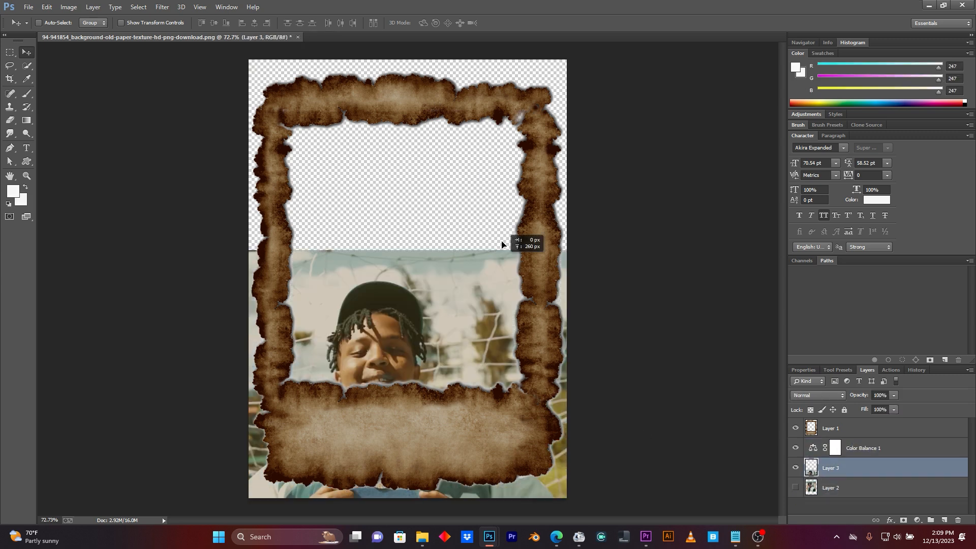
Shrink the football-net photo proportionally and position the man in the middle of the frame's opening
{"action": "scroll", "coordinate": [498, 261], "scroll_direction": "down", "scroll_amount": 3}
{"action": "key", "text": "ctrl+t"}
{"action": "left_click_drag", "start_coordinate": [588, 391], "coordinate": [536, 357]}
{"action": "left_click_drag", "start_coordinate": [187, 161], "coordinate": [214, 175]}
{"action": "left_click_drag", "start_coordinate": [386, 265], "coordinate": [406, 265]}
{"action": "left_click", "coordinate": [511, 22]}
Erase the parts of the football-net photo sticking out beyond the frame's outer edges with the 90 px eraser
{"action": "scroll", "coordinate": [419, 297], "scroll_direction": "up", "scroll_amount": 2}
{"action": "key", "text": "e"}
{"action": "mouse_move", "coordinate": [270, 92]}
{"action": "left_mouse_down"}
{"action": "mouse_move", "coordinate": [275, 361]}
{"action": "mouse_move", "coordinate": [553, 401]}
{"action": "mouse_move", "coordinate": [537, 186]}
{"action": "mouse_move", "coordinate": [552, 137]}
{"action": "left_mouse_up"}
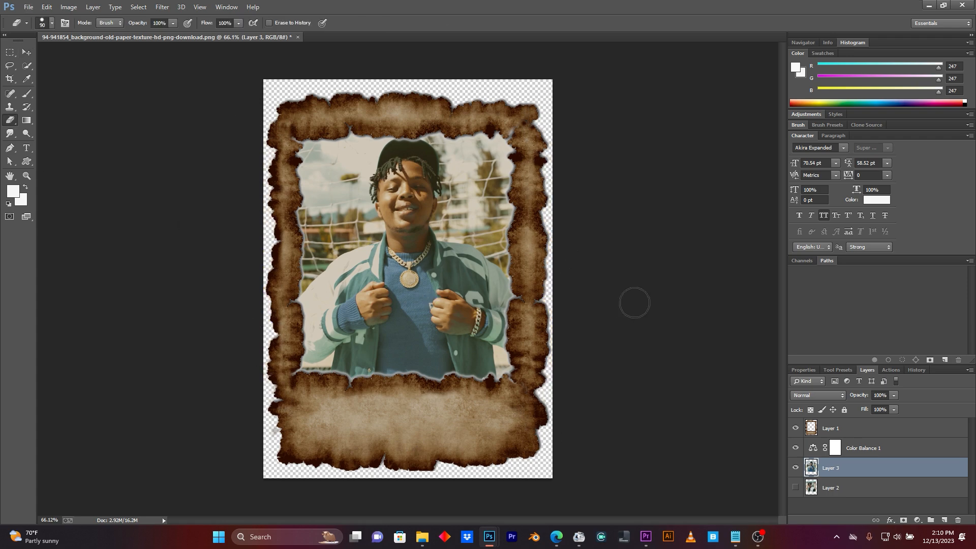
Save the second framed picture as a PNG named 2 on the Desktop
{"action": "key", "text": "ctrl+shift+s"}
{"action": "type", "text": "2"}
{"action": "left_click", "coordinate": [43, 135]}
{"action": "left_click", "coordinate": [213, 417]}
{"action": "left_click", "coordinate": [213, 369]}
{"action": "key", "text": "Return"}
Copy the shoe-shop photo into the paper-frame document and close the source photo without saving
{"action": "mouse_move", "coordinate": [488, 537]}
{"action": "left_click", "coordinate": [544, 485]}
{"action": "key", "text": "v"}
{"action": "mouse_move", "coordinate": [373, 221]}
{"action": "left_mouse_down"}
{"action": "mouse_move", "coordinate": [468, 483]}
{"action": "mouse_move", "coordinate": [457, 467]}
{"action": "left_mouse_up"}
{"action": "key", "text": "ctrl+w"}
{"action": "left_click", "coordinate": [492, 204]}
Fit the shoe-shop photo in the frame's opening in place of the hidden previous photo and erase its parts outside the frame
{"action": "left_click", "coordinate": [795, 487]}
{"action": "mouse_move", "coordinate": [451, 353]}
{"action": "left_mouse_down"}
{"action": "mouse_move", "coordinate": [456, 82]}
{"action": "mouse_move", "coordinate": [444, 66]}
{"action": "left_mouse_up"}
{"action": "left_click", "coordinate": [9, 120]}
{"action": "mouse_move", "coordinate": [268, 98]}
{"action": "left_mouse_down"}
{"action": "mouse_move", "coordinate": [453, 91]}
{"action": "mouse_move", "coordinate": [538, 152]}
{"action": "mouse_move", "coordinate": [543, 384]}
{"action": "mouse_move", "coordinate": [269, 376]}
{"action": "mouse_move", "coordinate": [265, 102]}
{"action": "left_mouse_up"}
Save the third framed picture as a PNG named 3 on the Desktop
{"action": "key", "text": "ctrl+shift+s"}
{"action": "left_click", "coordinate": [43, 136]}
{"action": "left_click", "coordinate": [118, 417]}
{"action": "left_click", "coordinate": [878, 498]}
{"action": "left_click", "coordinate": [536, 170]}
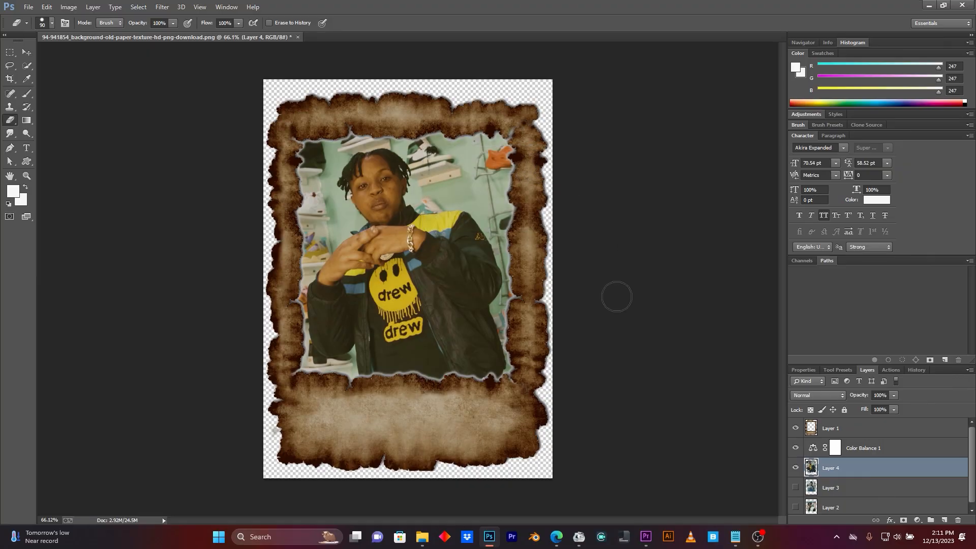
Switch to Premiere Pro and play the sequence across the cut between the 000A9666 and 000A9705 clips
{"action": "left_click", "coordinate": [645, 539]}
{"action": "left_click_drag", "start_coordinate": [604, 345], "coordinate": [513, 354]}
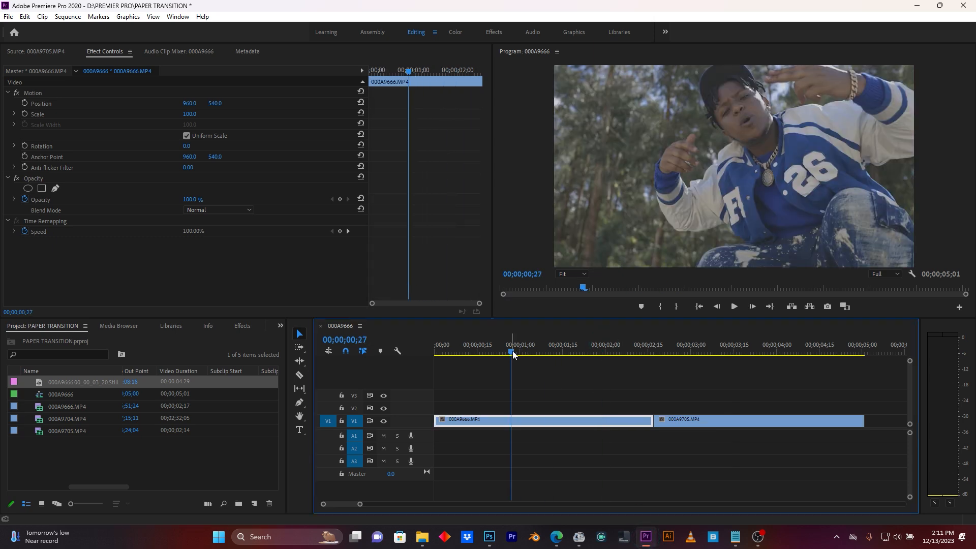
{"action": "key", "text": "space"}
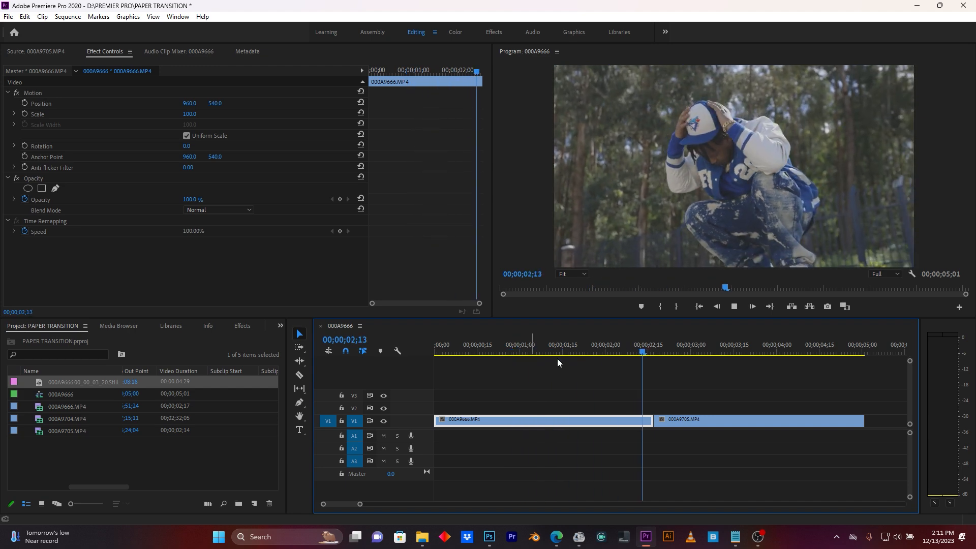
{"action": "key", "text": "space"}
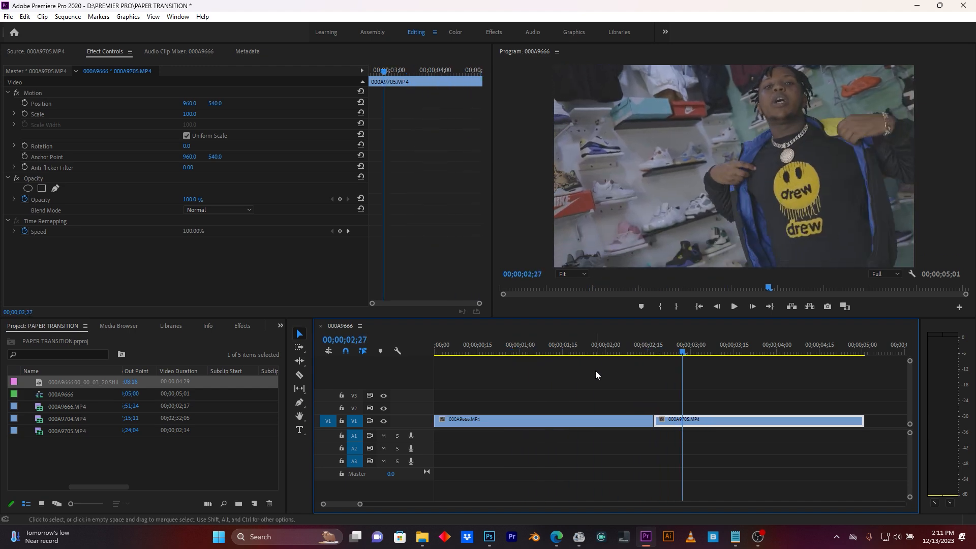
Import the images 1, 2 and 3 from the Desktop into the project
{"action": "right_click", "coordinate": [172, 465]}
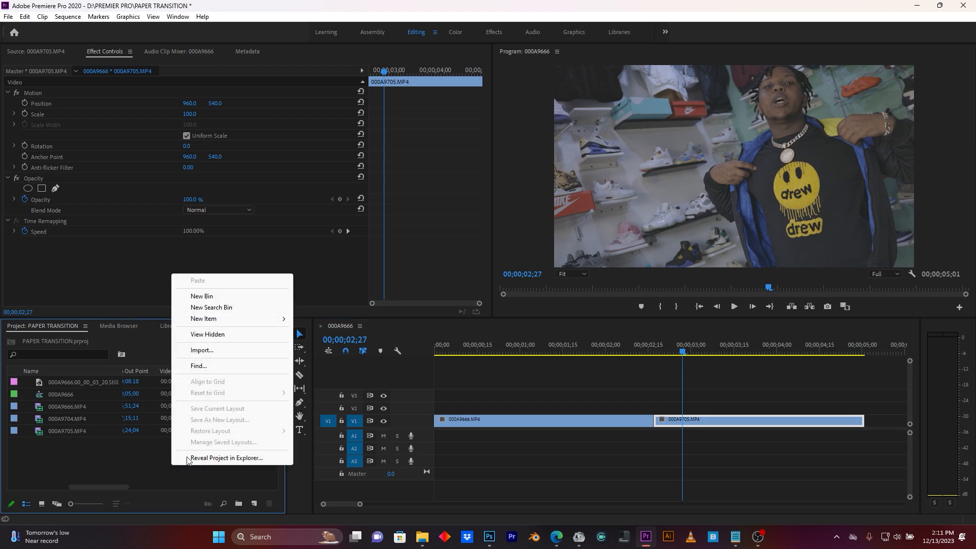
{"action": "left_click", "coordinate": [221, 352]}
{"action": "scroll", "coordinate": [49, 168], "scroll_direction": "up", "scroll_amount": 15}
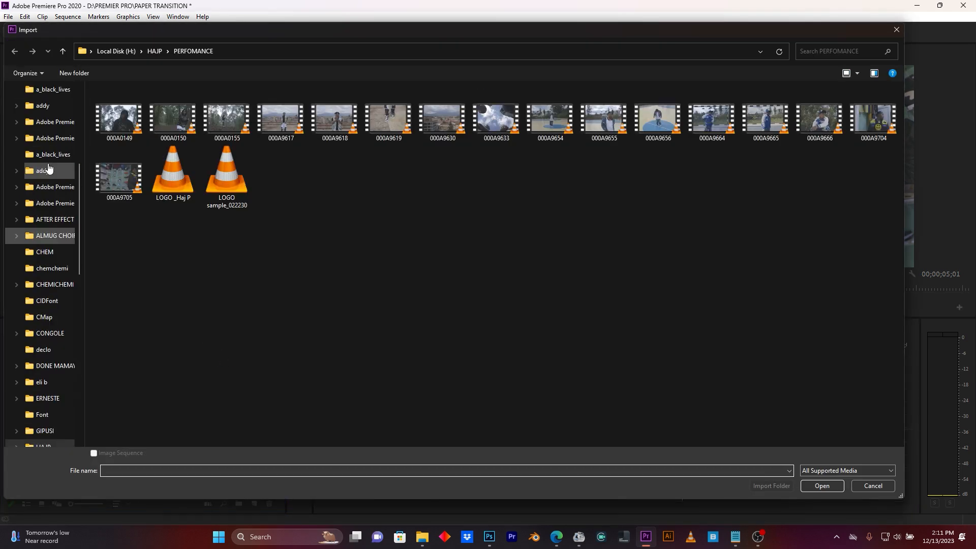
{"action": "left_click", "coordinate": [49, 164]}
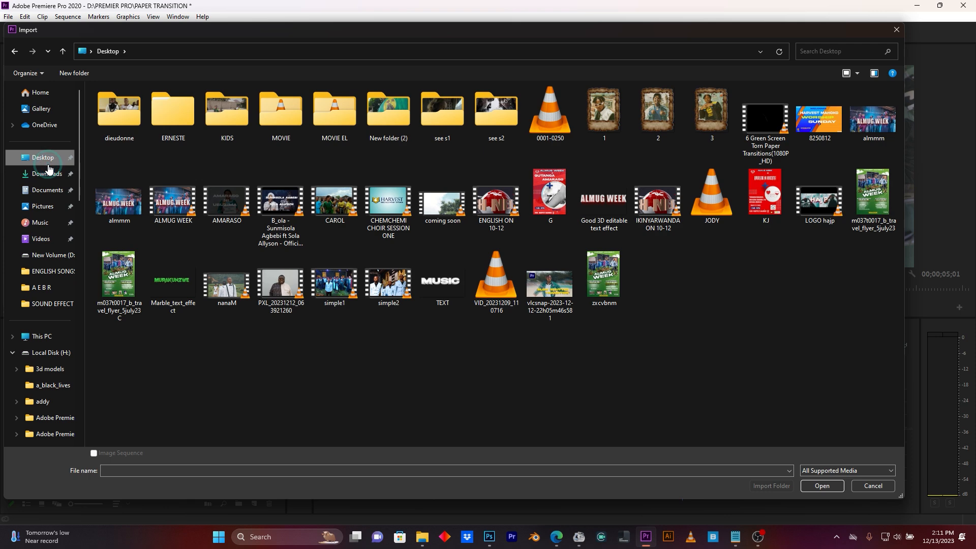
{"action": "left_click", "coordinate": [710, 114]}
{"action": "left_click", "coordinate": [658, 115], "text": "ctrl"}
{"action": "left_click", "coordinate": [604, 113], "text": "ctrl"}
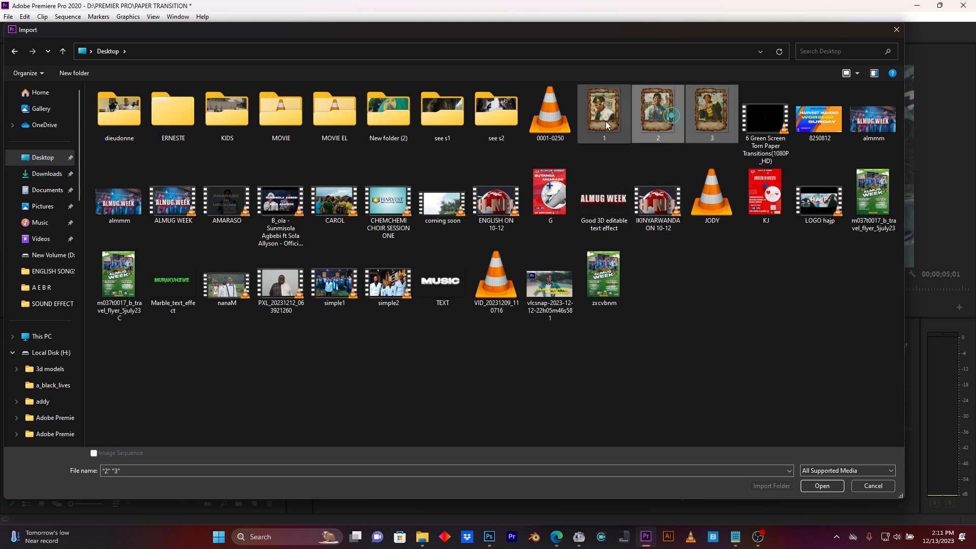
{"action": "left_click", "coordinate": [821, 485]}
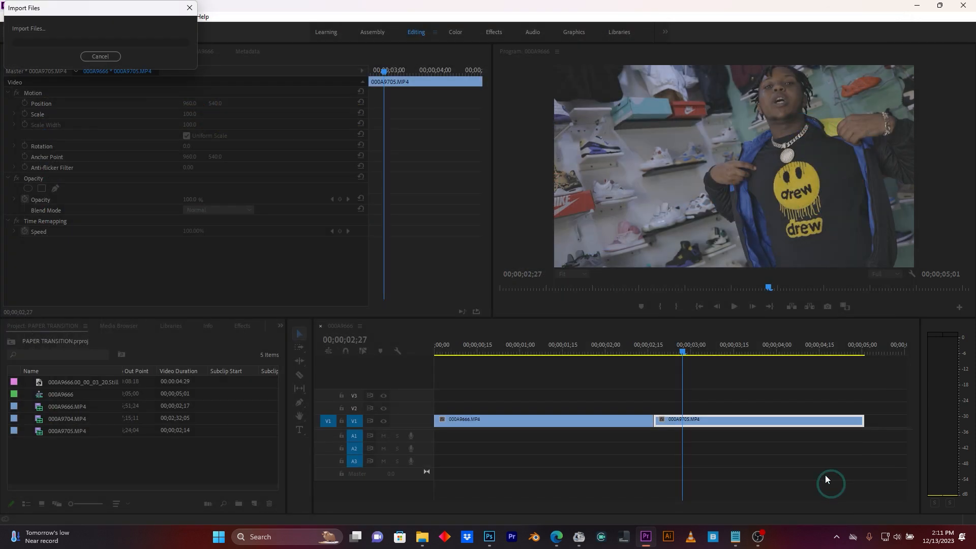
Add the three images to the sequence and stack them with 3.png on V2, 2.png on V3 and 1.png on V4
{"action": "left_click_drag", "start_coordinate": [59, 394], "coordinate": [475, 408]}
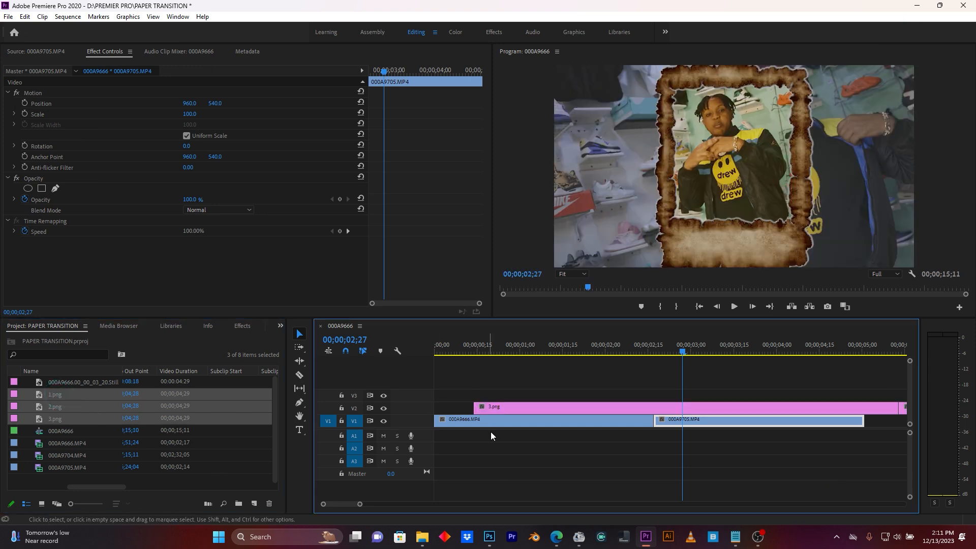
{"action": "left_click_drag", "start_coordinate": [360, 504], "coordinate": [443, 504]}
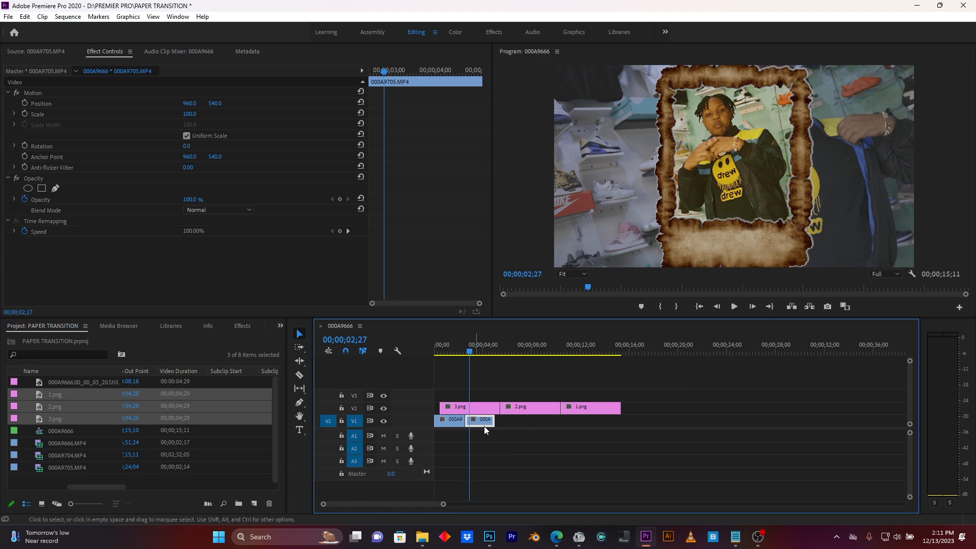
{"action": "left_click_drag", "start_coordinate": [532, 407], "coordinate": [472, 394]}
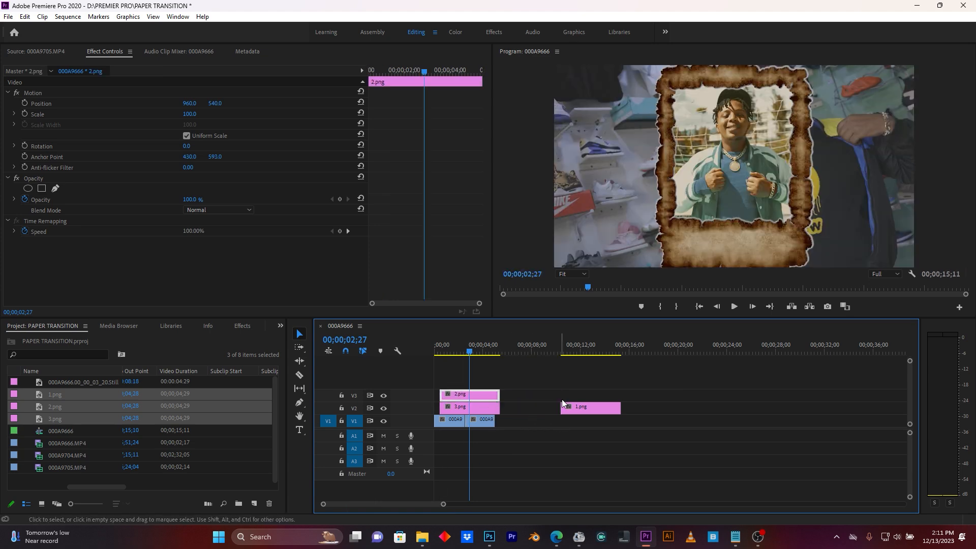
{"action": "left_click_drag", "start_coordinate": [596, 407], "coordinate": [476, 382]}
Trim the three stacked image clips to span the cut between the videos, from about 00;00;02;14 to 00;00;02;22
{"action": "left_click_drag", "start_coordinate": [444, 506], "coordinate": [407, 503]}
{"action": "left_click_drag", "start_coordinate": [803, 413], "coordinate": [605, 404]}
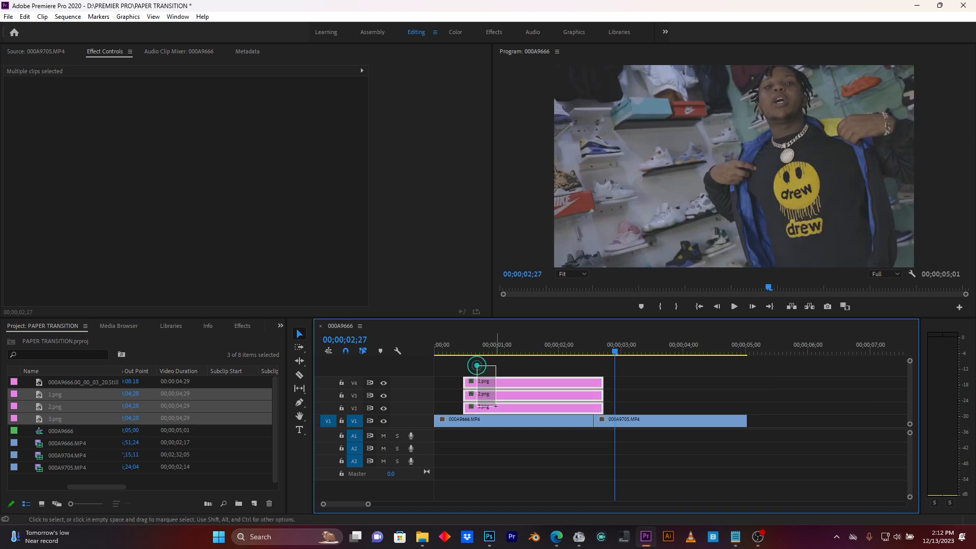
{"action": "left_click_drag", "start_coordinate": [465, 394], "coordinate": [589, 393]}
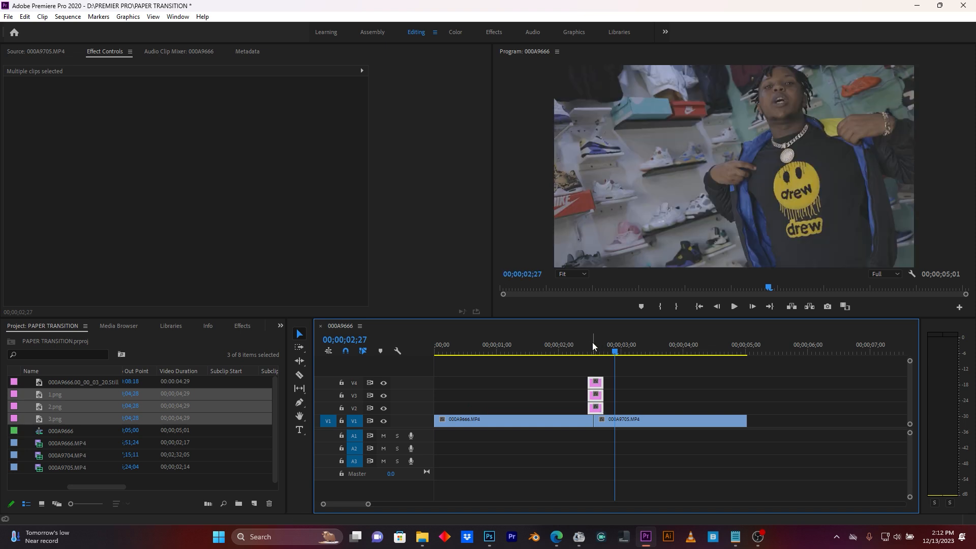
{"action": "left_click", "coordinate": [592, 343]}
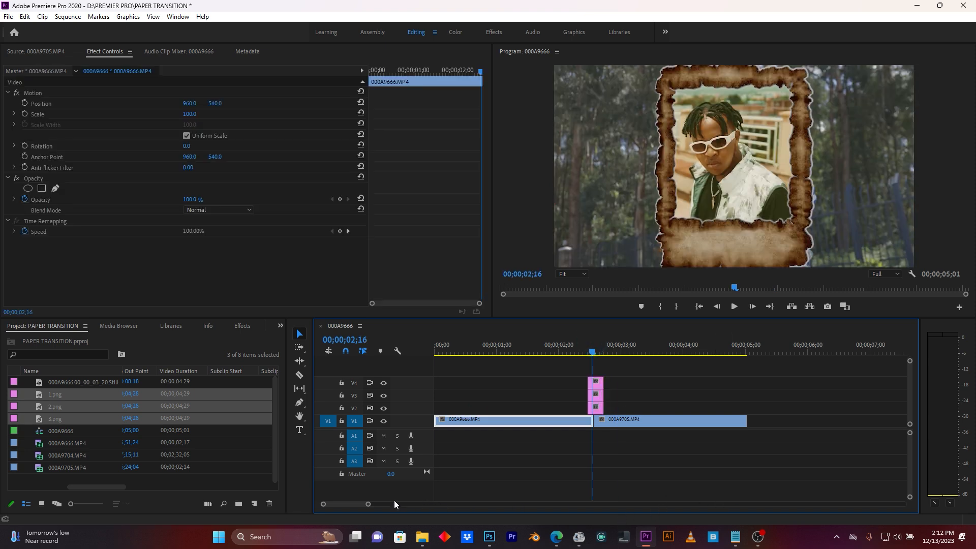
{"action": "left_click_drag", "start_coordinate": [368, 505], "coordinate": [336, 504]}
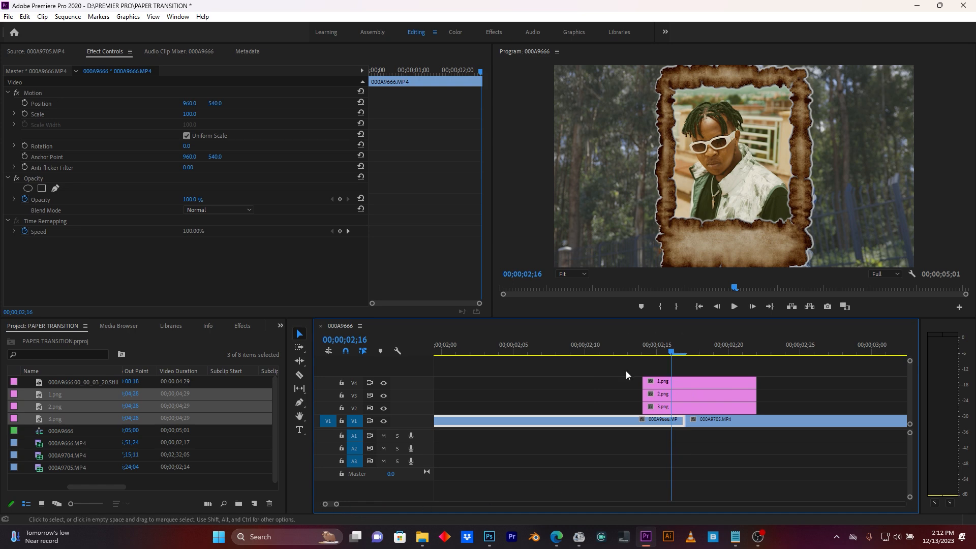
Play the sequence through the stacked image clips from just before their start
{"action": "left_click", "coordinate": [612, 356]}
{"action": "key", "text": "space"}
{"action": "key", "text": "space"}
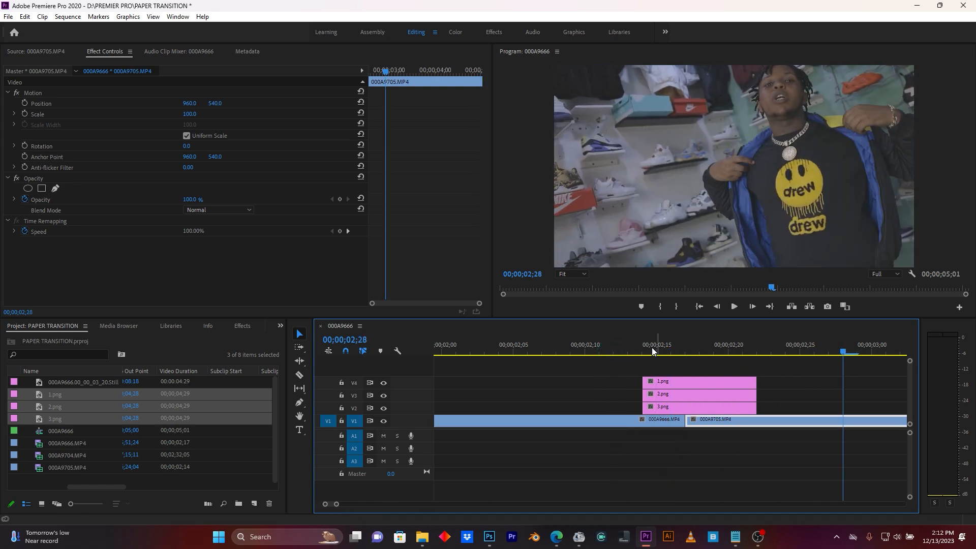
Extend the three image clips to start at 00;00;02;12 and end at about 00;00;02;23
{"action": "left_click", "coordinate": [613, 351]}
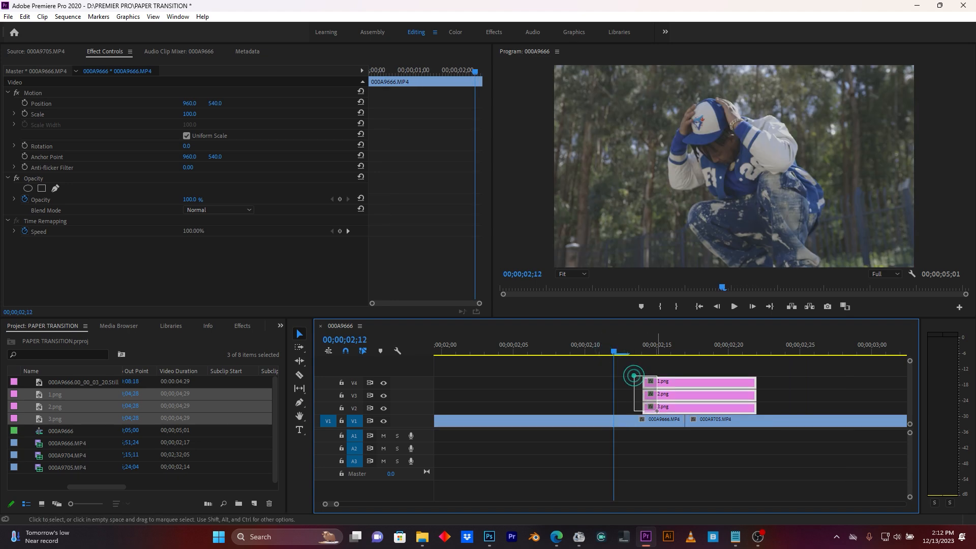
{"action": "left_click_drag", "start_coordinate": [639, 394], "coordinate": [614, 395]}
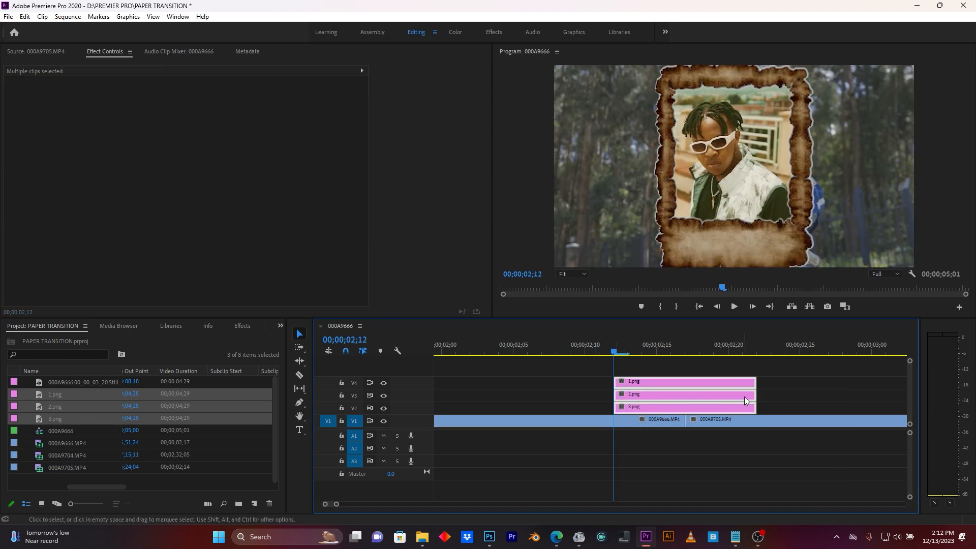
{"action": "left_click_drag", "start_coordinate": [755, 394], "coordinate": [769, 394]}
At 00;00;02;17, move 1.png to the left side of the video frame, with its scale at 110 and rotation at 12°
{"action": "left_click", "coordinate": [685, 350]}
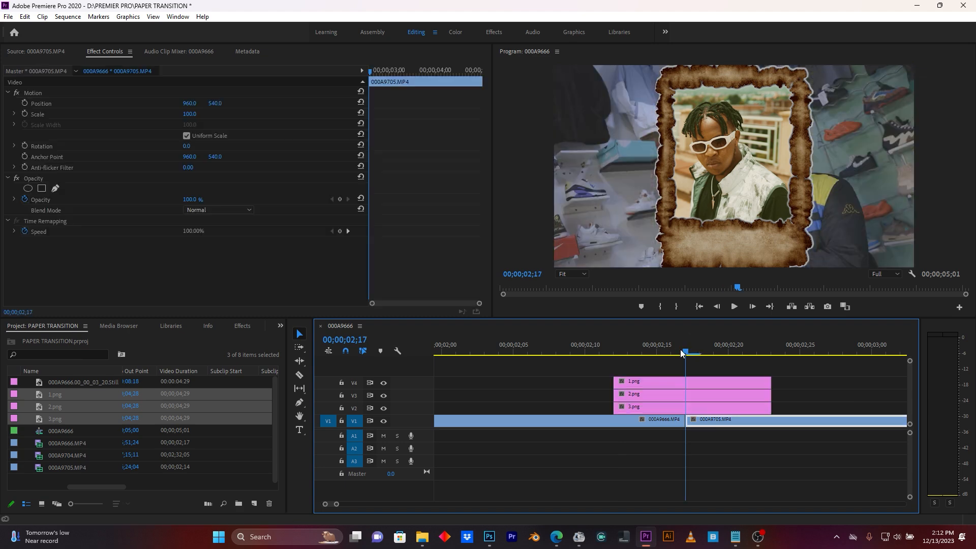
{"action": "left_click", "coordinate": [705, 362]}
{"action": "left_click", "coordinate": [697, 382]}
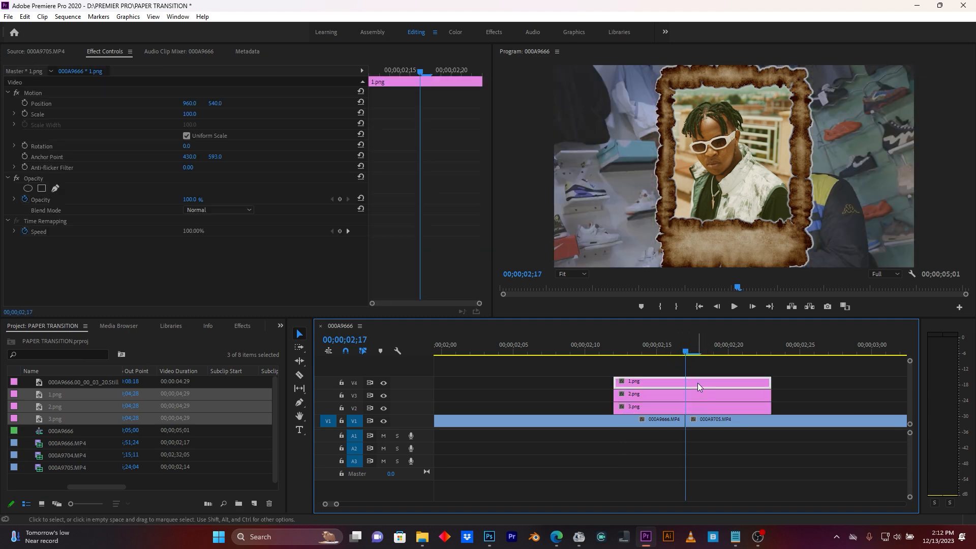
{"action": "left_click_drag", "start_coordinate": [189, 104], "coordinate": [169, 104]}
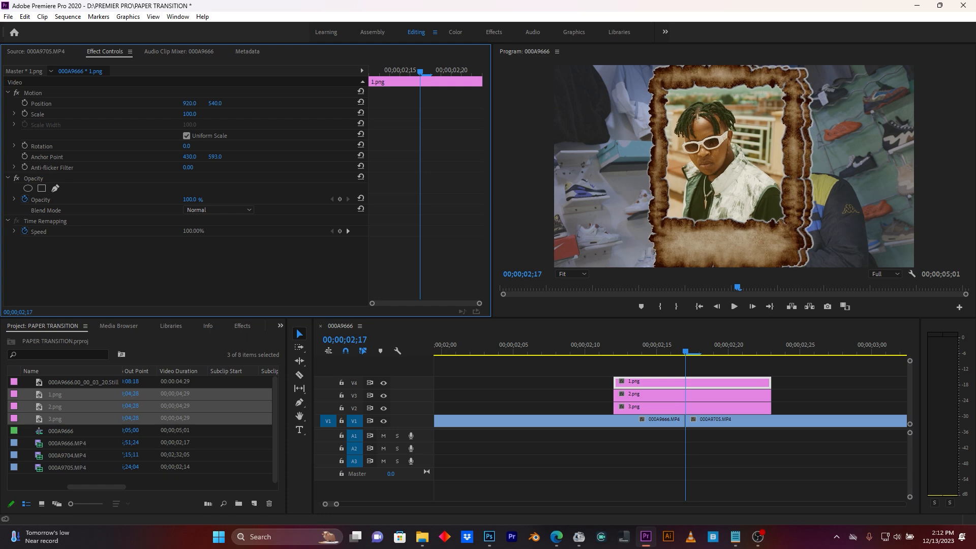
{"action": "mouse_move", "coordinate": [193, 104]}
{"action": "left_mouse_down"}
{"action": "mouse_move", "coordinate": [173, 104]}
{"action": "mouse_move", "coordinate": [193, 106]}
{"action": "left_mouse_up"}
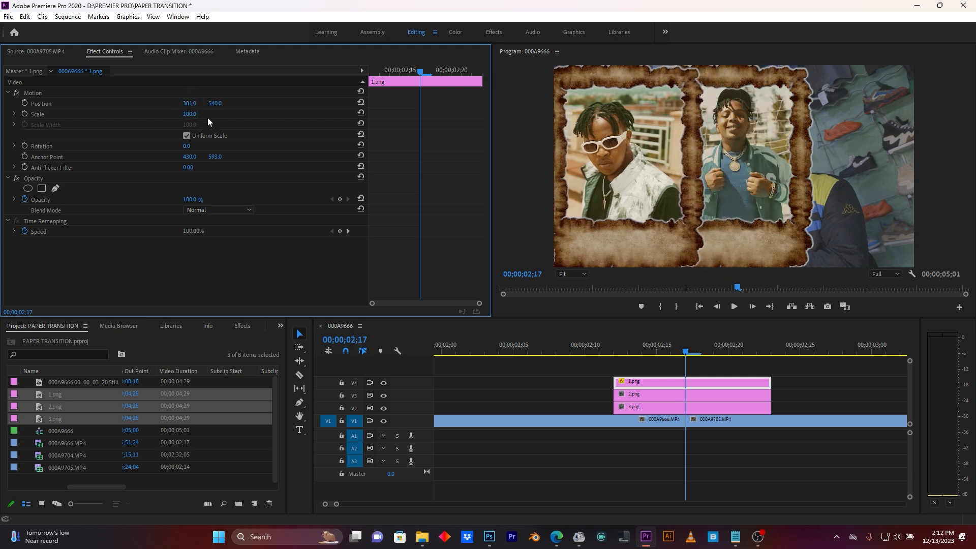
{"action": "left_click_drag", "start_coordinate": [186, 146], "coordinate": [155, 103]}
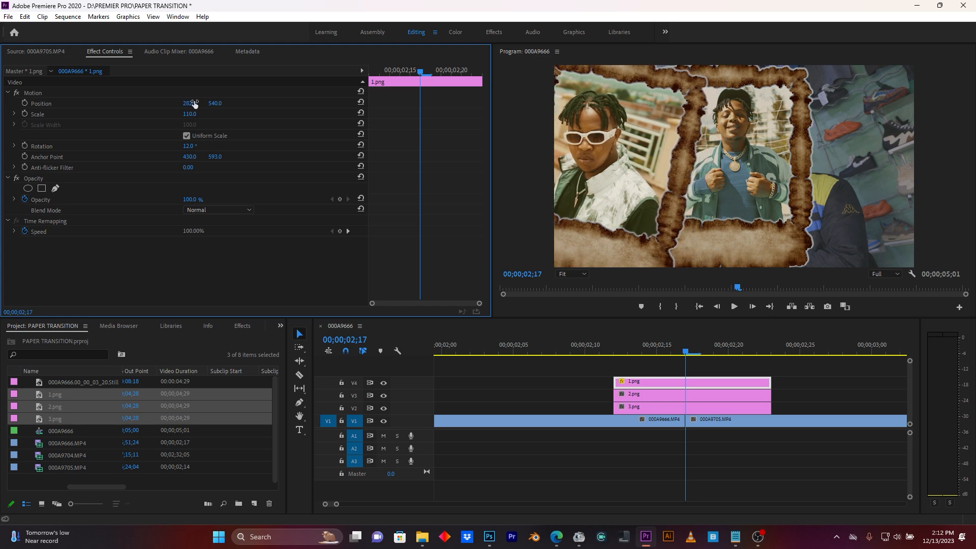
Place 2.png in the middle of the frame at position 965, 585, with scale 117 and rotation -12°
{"action": "left_click", "coordinate": [661, 394]}
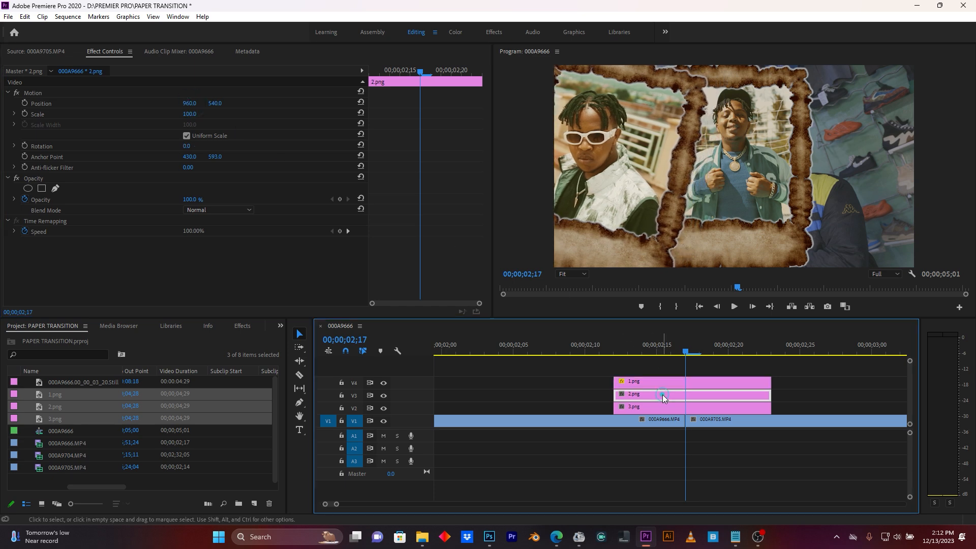
{"action": "mouse_move", "coordinate": [188, 114]}
{"action": "left_mouse_down"}
{"action": "mouse_move", "coordinate": [195, 103]}
{"action": "mouse_move", "coordinate": [186, 146]}
{"action": "left_mouse_up"}
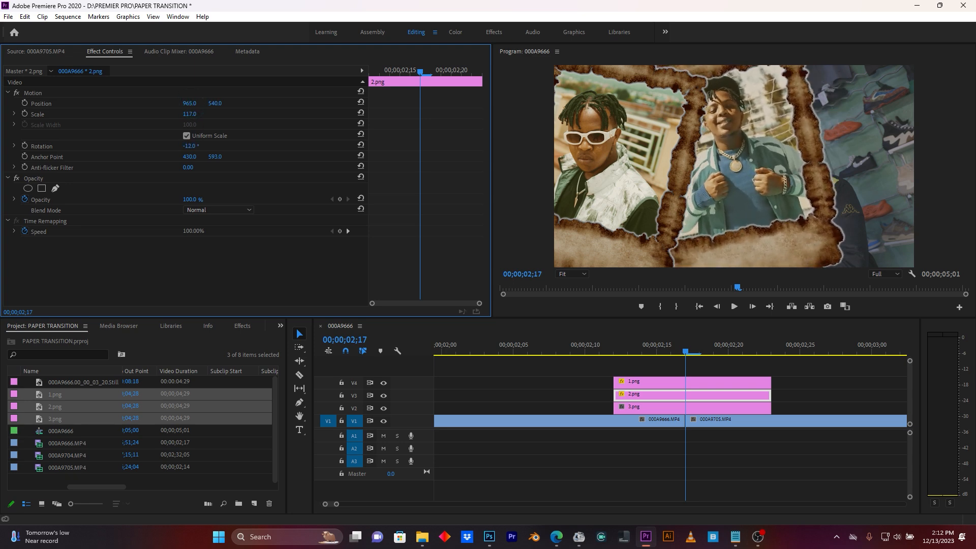
{"action": "left_click_drag", "start_coordinate": [215, 103], "coordinate": [237, 103]}
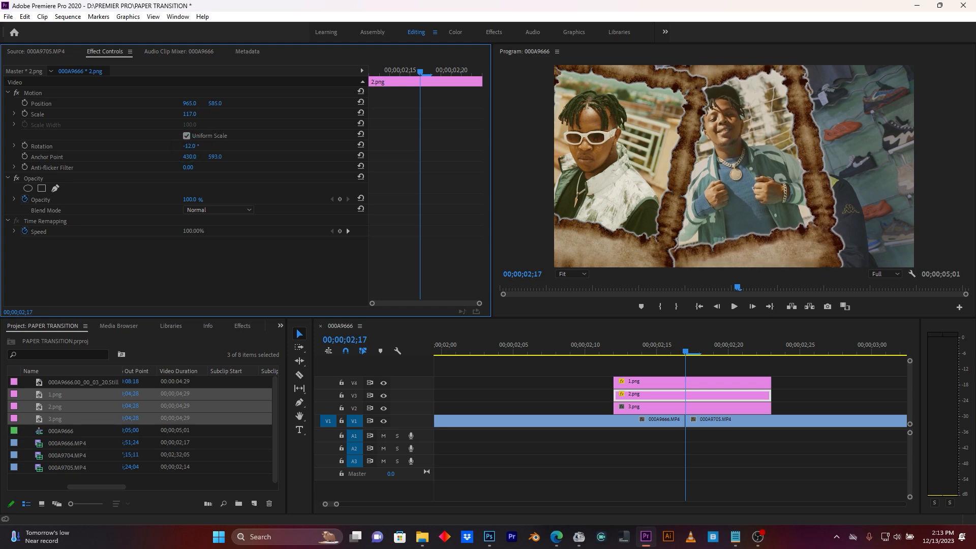
Place 3.png on the right side of the frame at position 1633, 540, with scale 105 and rotation 15°
{"action": "left_click", "coordinate": [722, 408]}
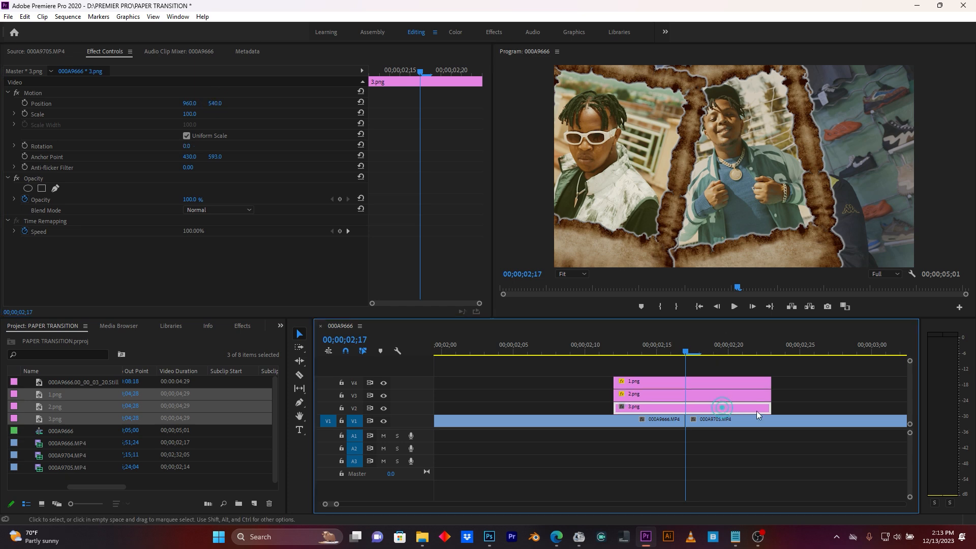
{"action": "mouse_move", "coordinate": [185, 104]}
{"action": "left_mouse_down"}
{"action": "mouse_move", "coordinate": [536, 103]}
{"action": "mouse_move", "coordinate": [186, 103]}
{"action": "mouse_move", "coordinate": [196, 114]}
{"action": "left_mouse_up"}
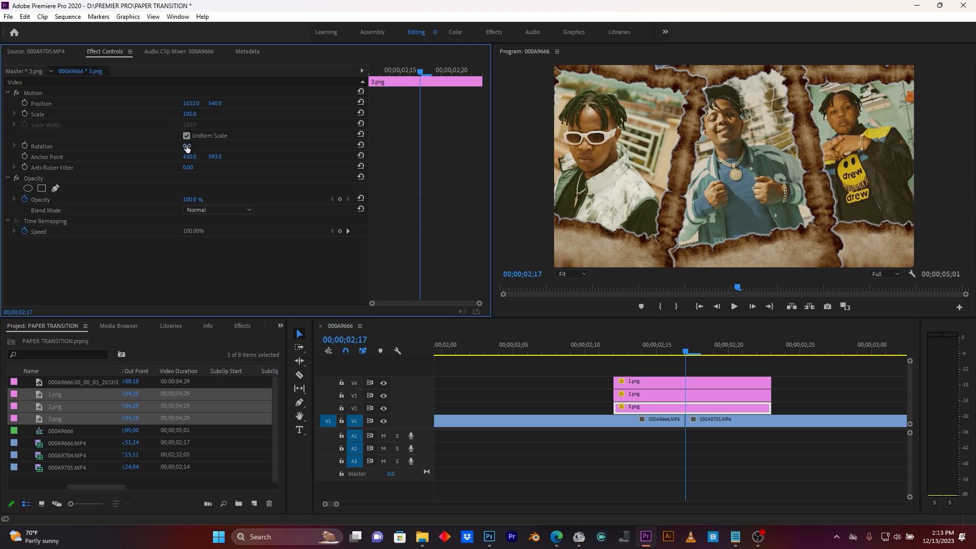
{"action": "left_click_drag", "start_coordinate": [186, 146], "coordinate": [192, 146]}
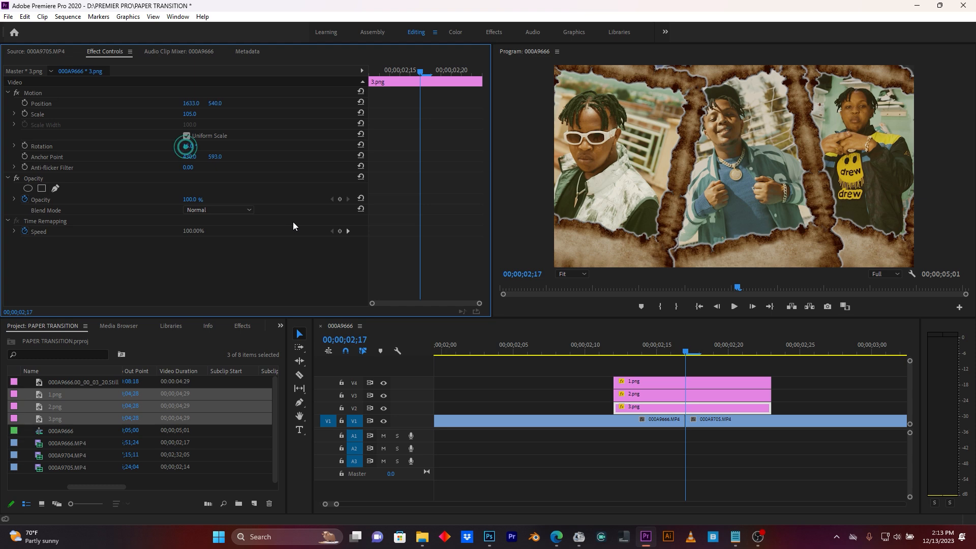
Play and scrub the sequence across the cut to review the three arranged images
{"action": "left_click_drag", "start_coordinate": [632, 351], "coordinate": [584, 349]}
{"action": "key", "text": "space"}
{"action": "key", "text": "space"}
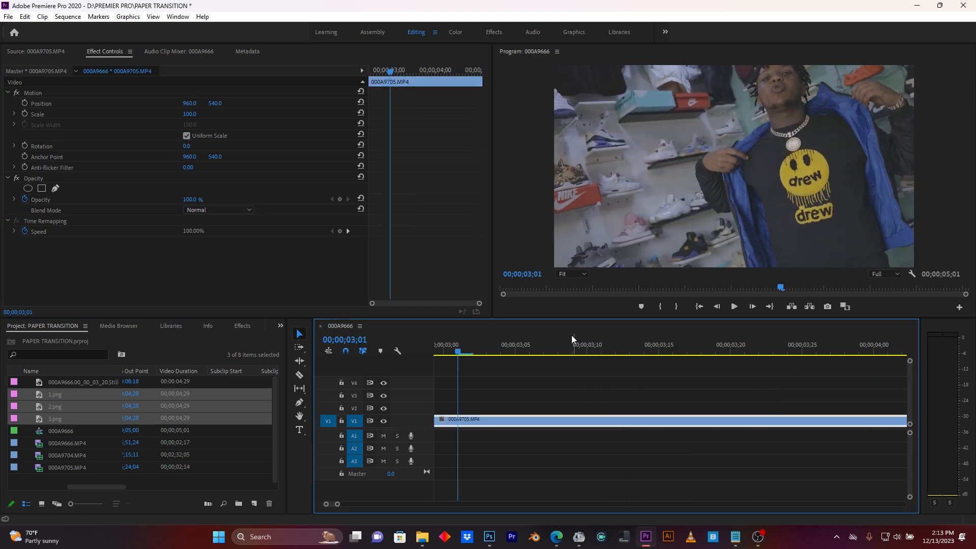
{"action": "left_click_drag", "start_coordinate": [339, 504], "coordinate": [349, 505]}
{"action": "left_click", "coordinate": [601, 342]}
{"action": "left_click_drag", "start_coordinate": [602, 343], "coordinate": [712, 346]}
{"action": "left_click", "coordinate": [672, 343]}
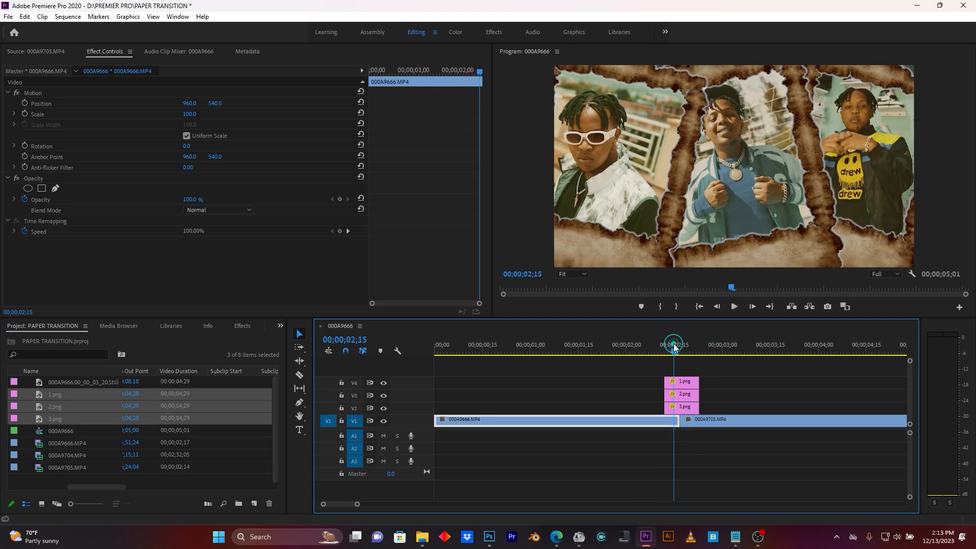
{"action": "left_click", "coordinate": [636, 343]}
{"action": "left_click", "coordinate": [636, 343]}
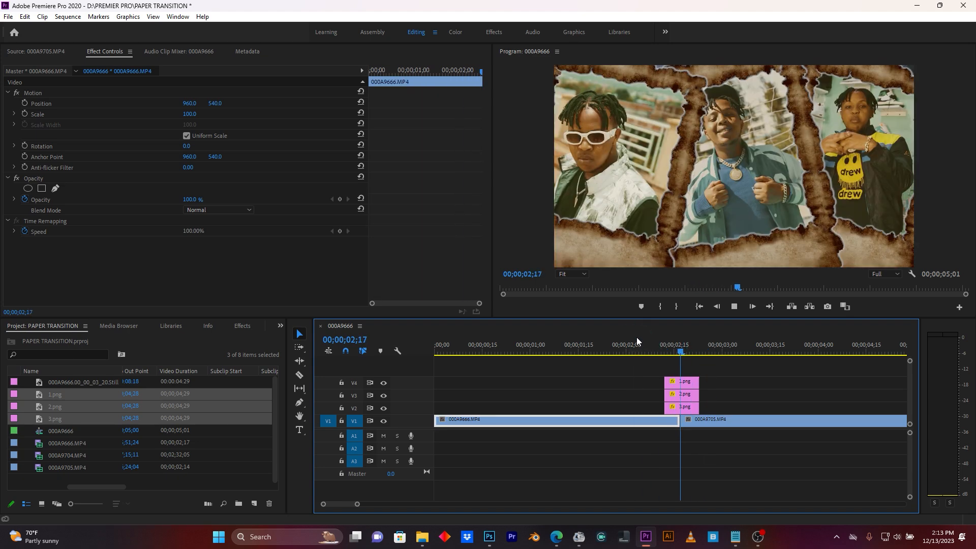
Extend the three image clips to start at 00;00;02;10 and end at about 00;00;02;26
{"action": "left_click", "coordinate": [667, 344]}
{"action": "left_click_drag", "start_coordinate": [359, 503], "coordinate": [344, 504]}
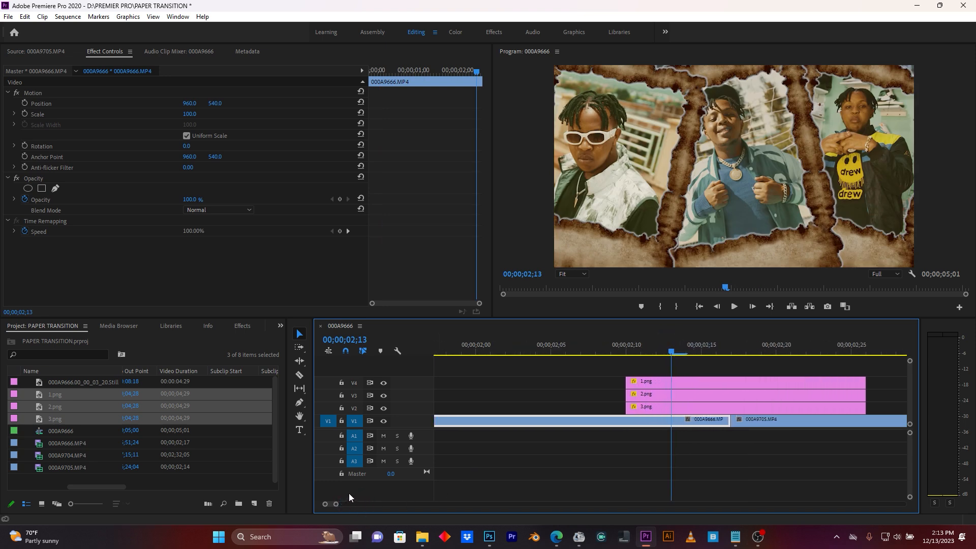
Hide and show tracks V2, V3 and V4 one at a time to check which photo each holds
{"action": "left_click", "coordinate": [660, 406]}
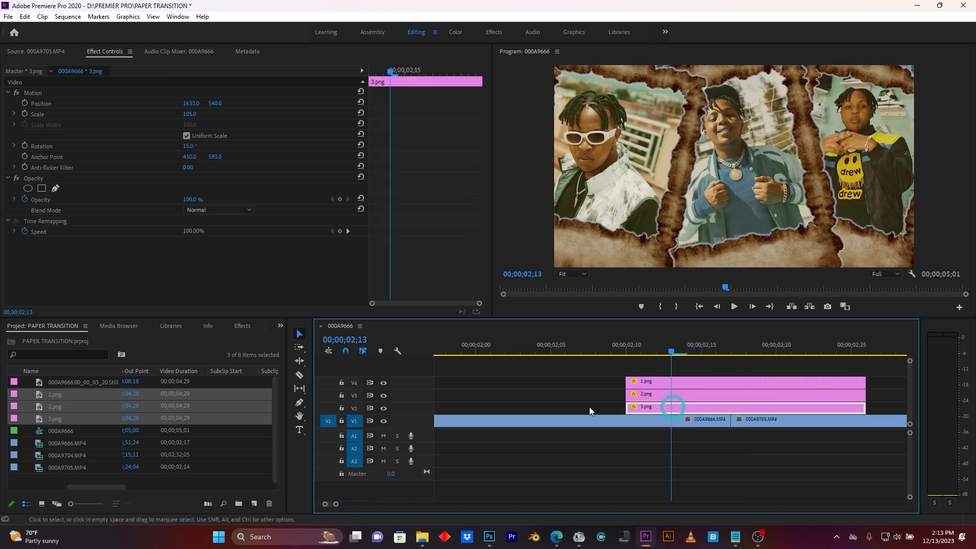
{"action": "left_click", "coordinate": [383, 408]}
{"action": "left_click", "coordinate": [383, 408]}
{"action": "left_click", "coordinate": [384, 395]}
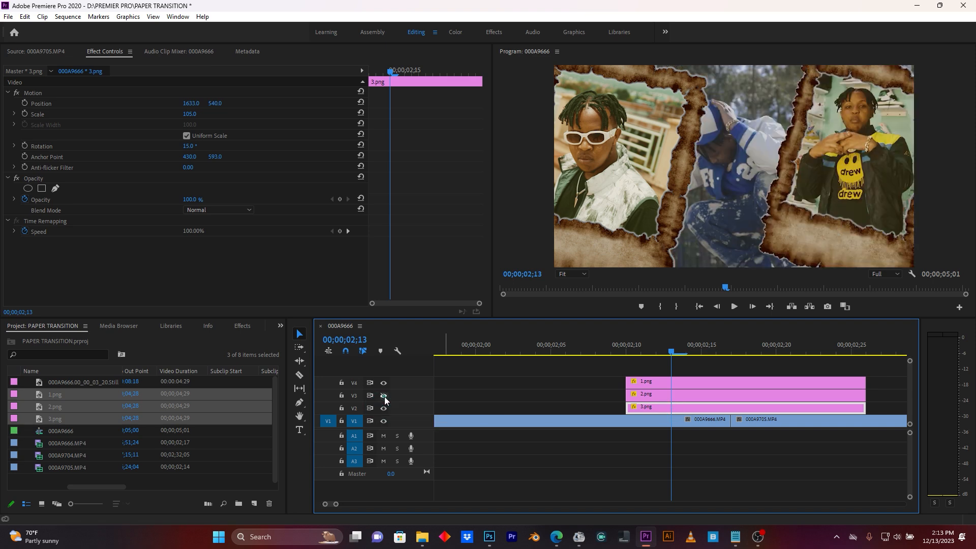
{"action": "left_click", "coordinate": [385, 396]}
{"action": "left_click", "coordinate": [384, 383]}
{"action": "left_click", "coordinate": [384, 382]}
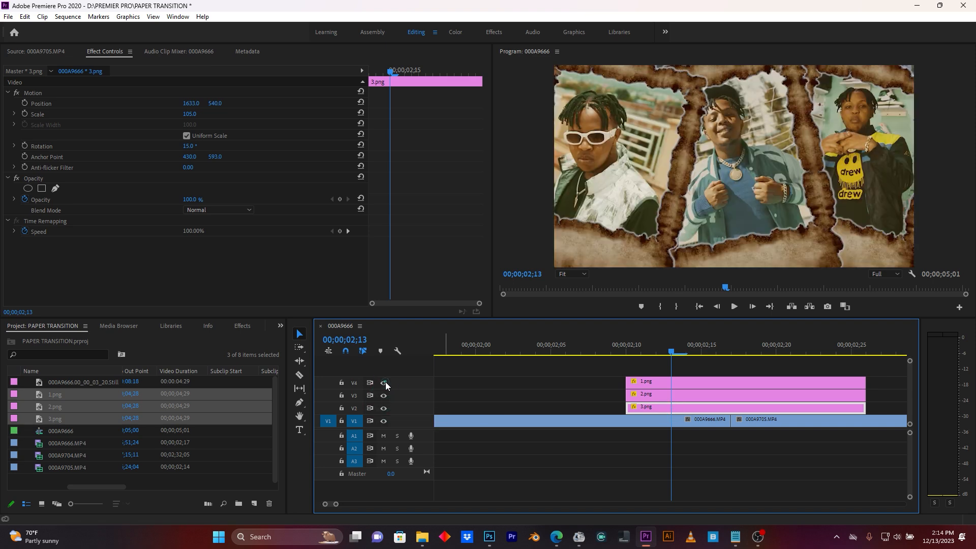
Add a Scale keyframe of 0 to 3.png at the clip's start, 00;00;02;10
{"action": "left_click", "coordinate": [671, 353]}
{"action": "left_click", "coordinate": [671, 353]}
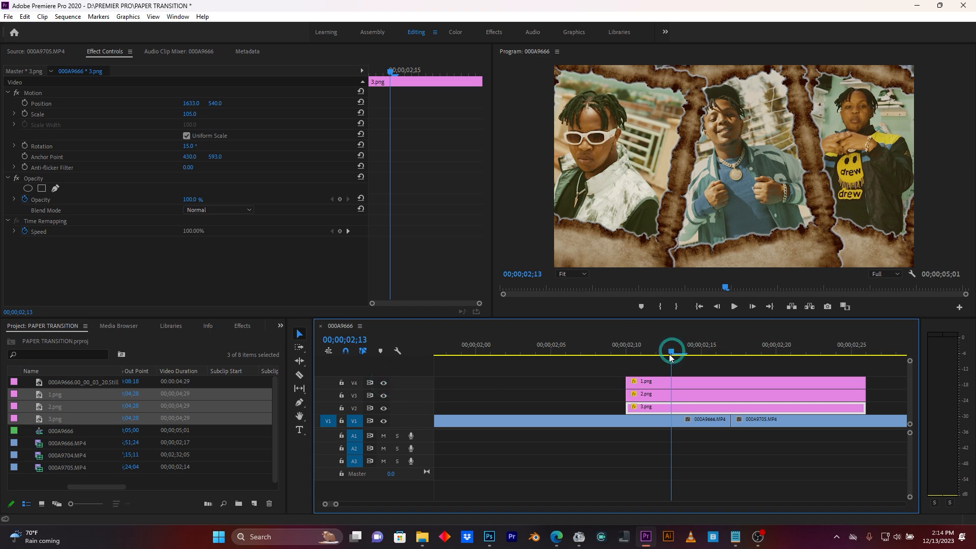
{"action": "left_click", "coordinate": [671, 353]}
{"action": "left_click", "coordinate": [684, 354]}
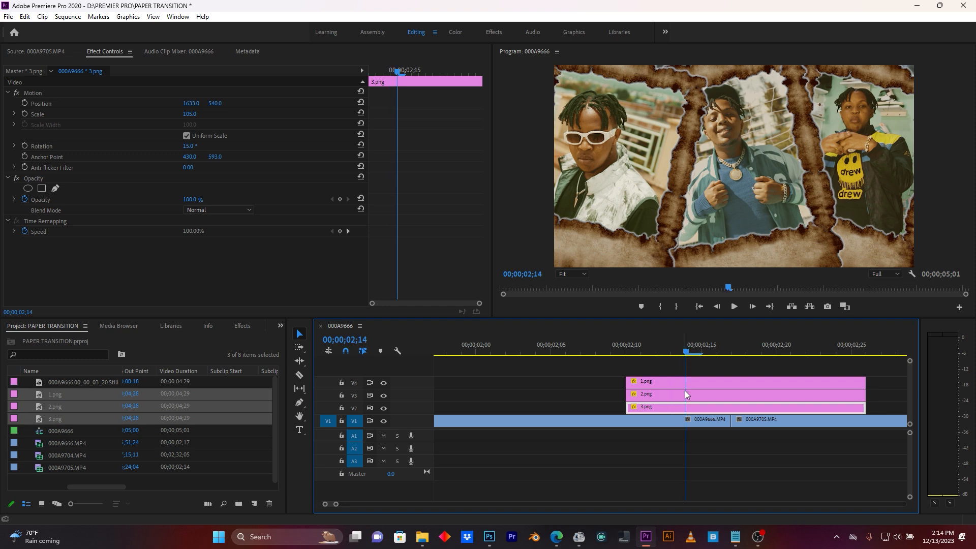
{"action": "key", "text": "Up"}
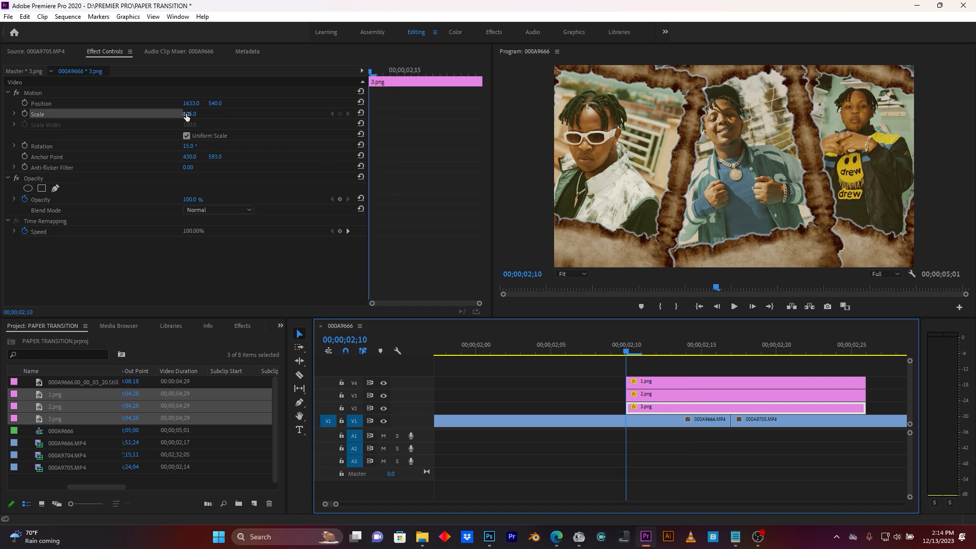
{"action": "left_click", "coordinate": [186, 115]}
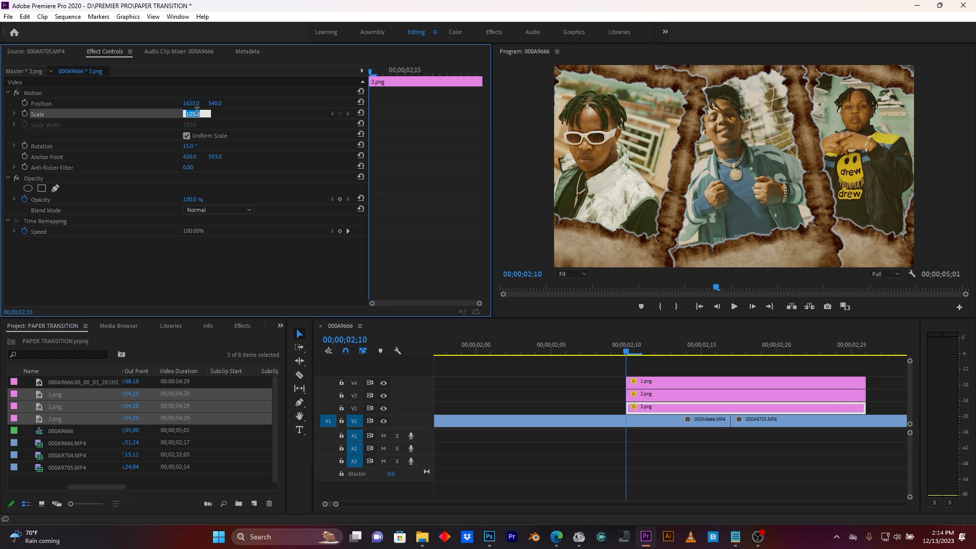
{"action": "type", "text": "0"}
{"action": "left_click", "coordinate": [246, 117]}
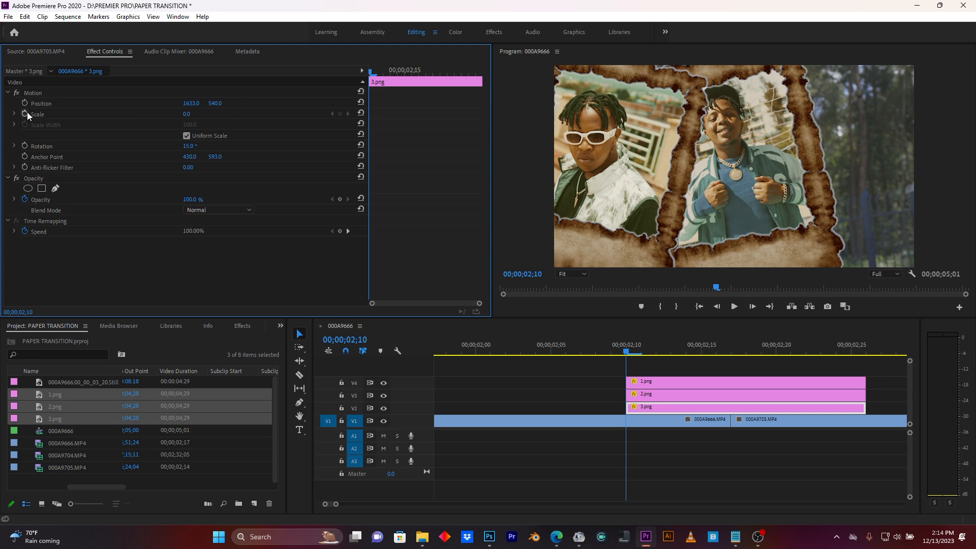
{"action": "left_click", "coordinate": [24, 113]}
Add a second Scale keyframe of 105 to 3.png four frames after the first, at 00;00;02;14
{"action": "key", "text": "Right"}
{"action": "key", "text": "Right"}
{"action": "key", "text": "Right"}
{"action": "key", "text": "Right"}
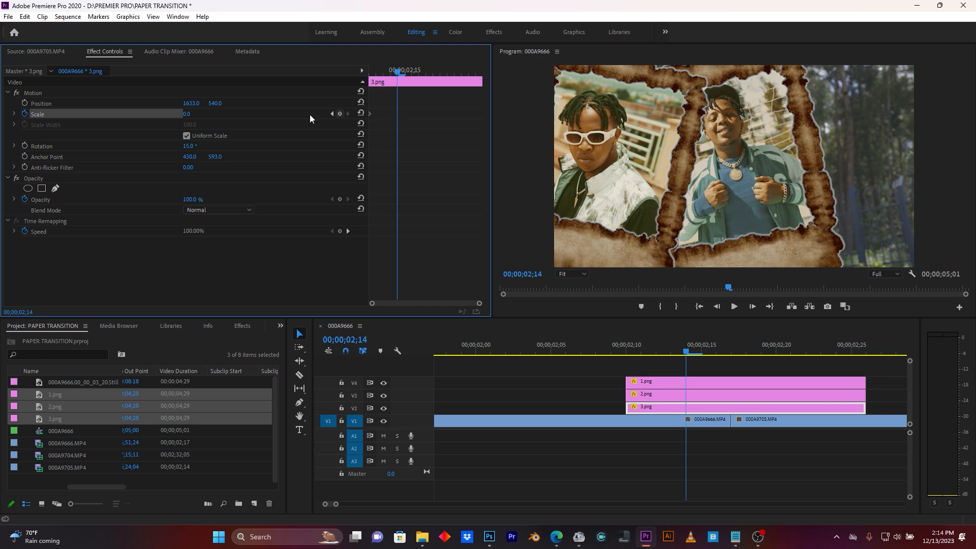
{"action": "left_click", "coordinate": [197, 113]}
{"action": "type", "text": "105"}
{"action": "key", "text": "Return"}
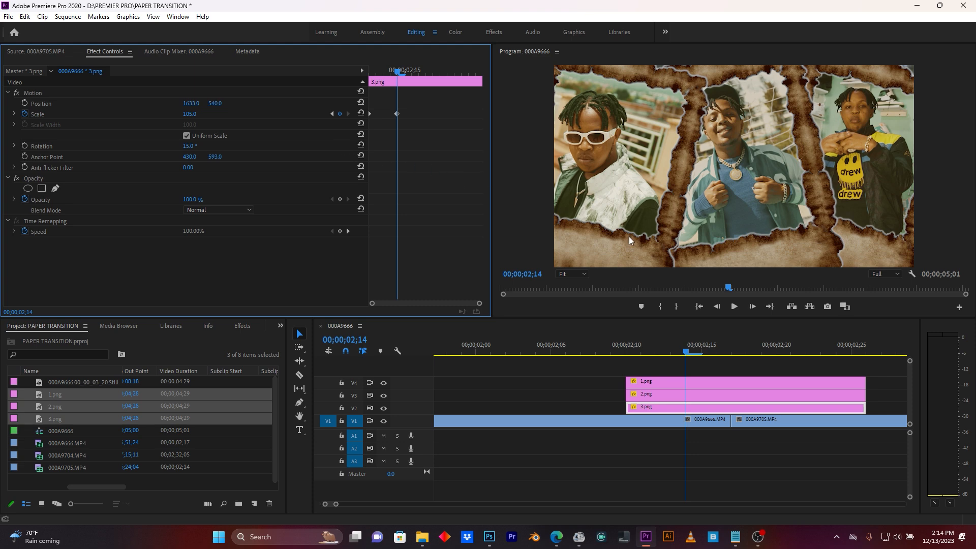
Play the sequence from around the start of the image clips to preview the 3.png scale animation
{"action": "left_click", "coordinate": [613, 341]}
{"action": "key", "text": "space"}
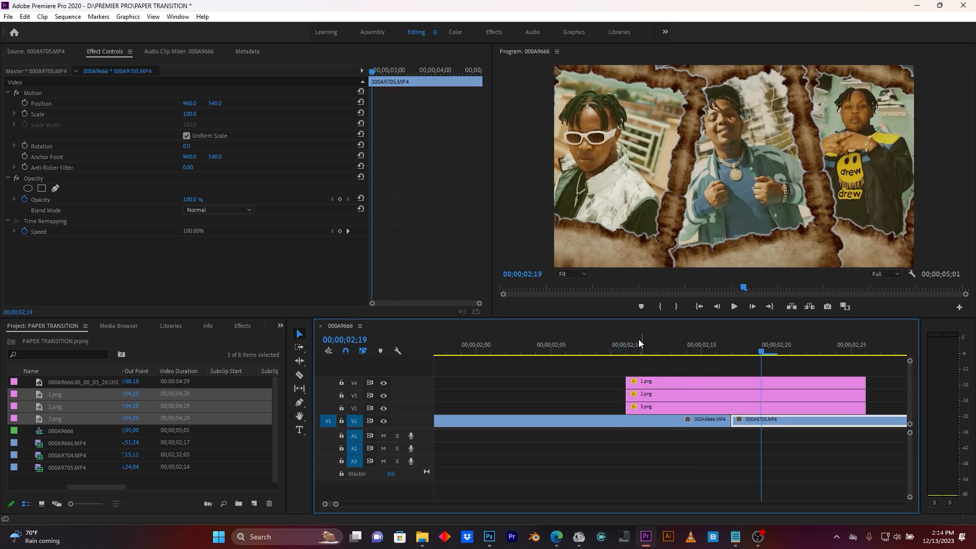
{"action": "left_click", "coordinate": [643, 340]}
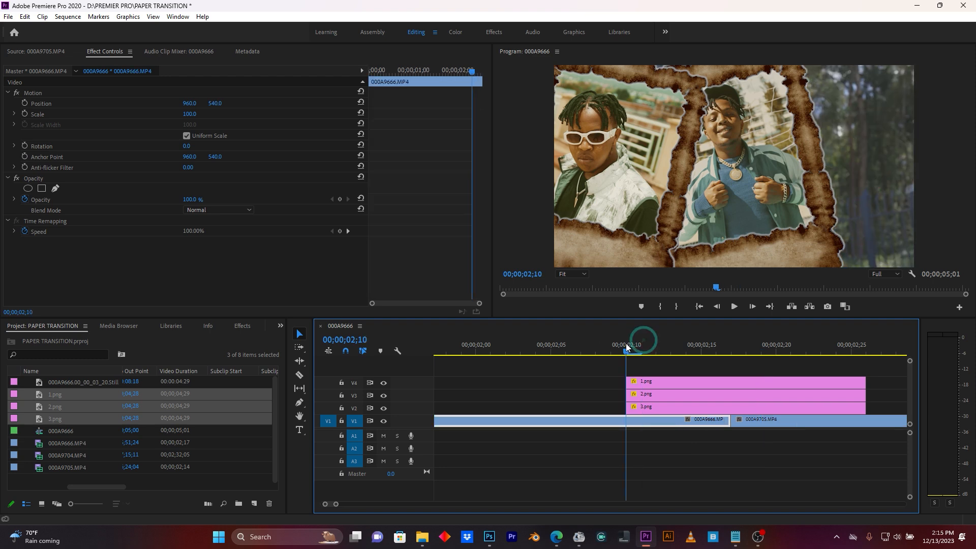
{"action": "key", "text": "space"}
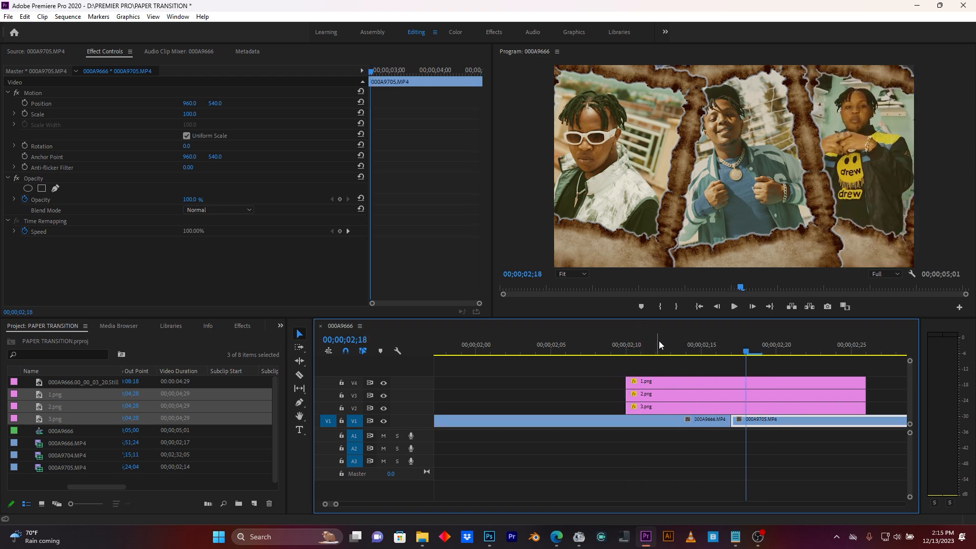
Add a Scale keyframe of 0 to 2.png at 00;00;02;11
{"action": "left_click", "coordinate": [641, 348]}
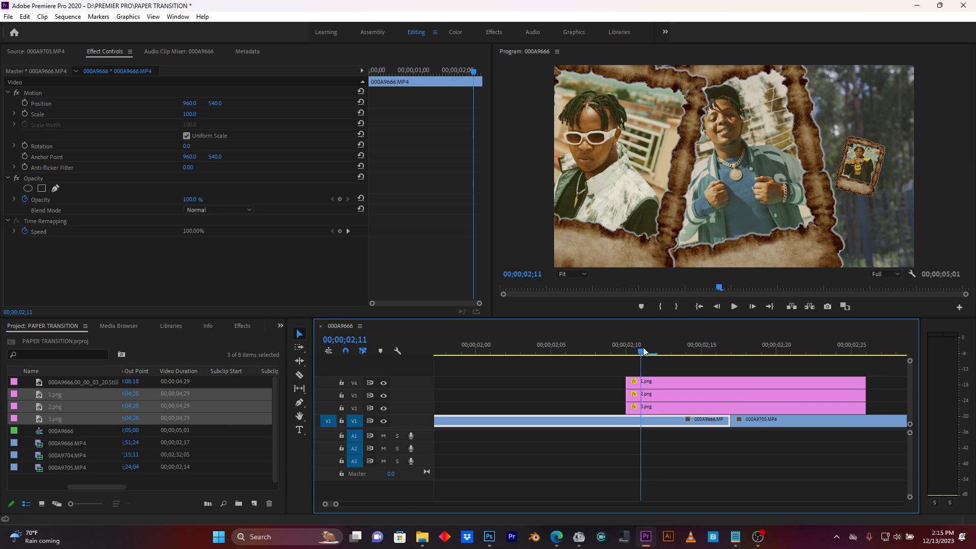
{"action": "left_click", "coordinate": [657, 395]}
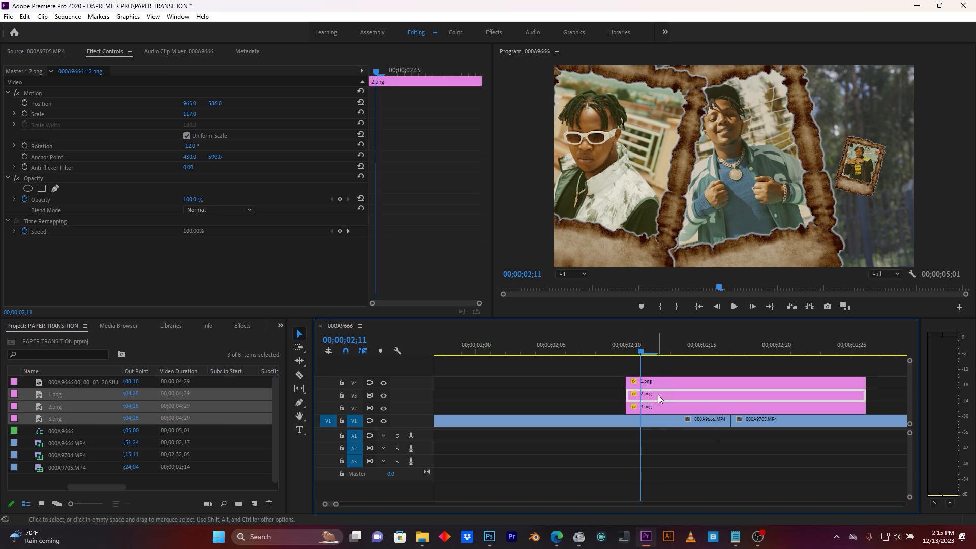
{"action": "left_click", "coordinate": [195, 112]}
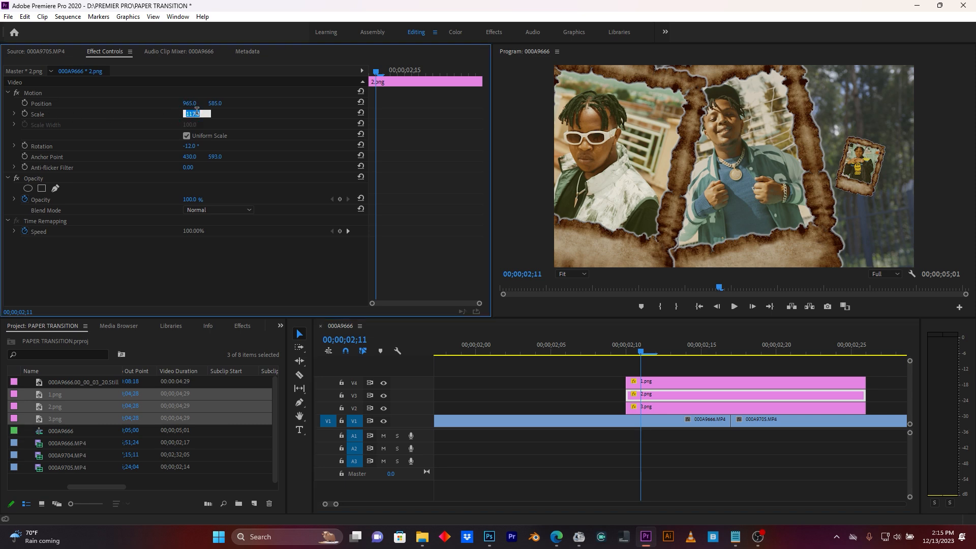
{"action": "type", "text": "0"}
{"action": "left_click", "coordinate": [129, 113]}
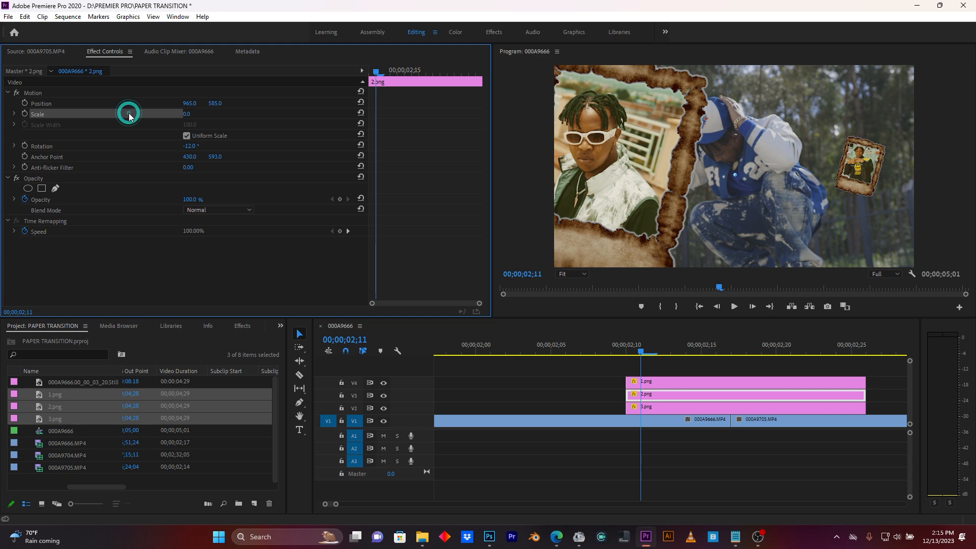
{"action": "left_click", "coordinate": [23, 113]}
Add a second Scale keyframe of 117 to 2.png four frames after the first, at 00;00;02;15
{"action": "key", "text": "Right"}
{"action": "key", "text": "Right"}
{"action": "key", "text": "Right"}
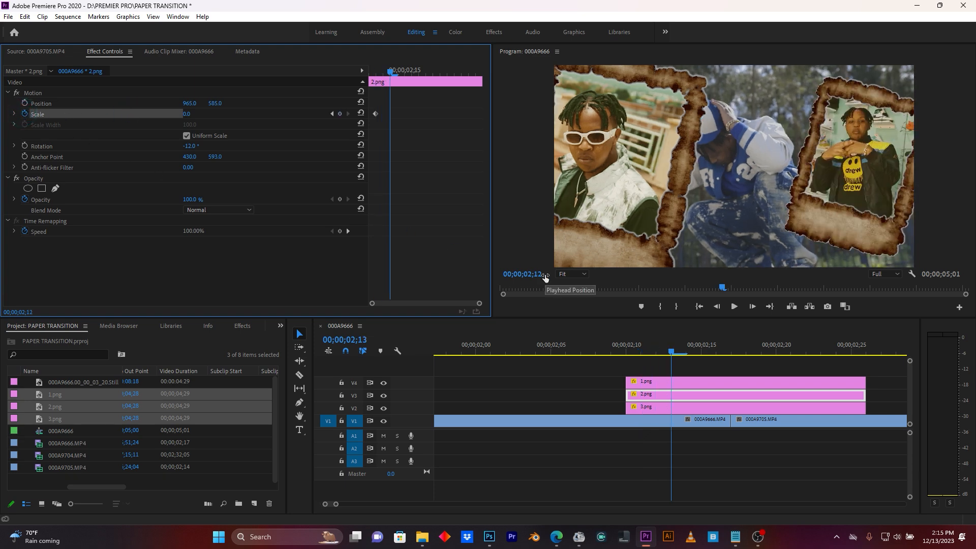
{"action": "key", "text": "Right"}
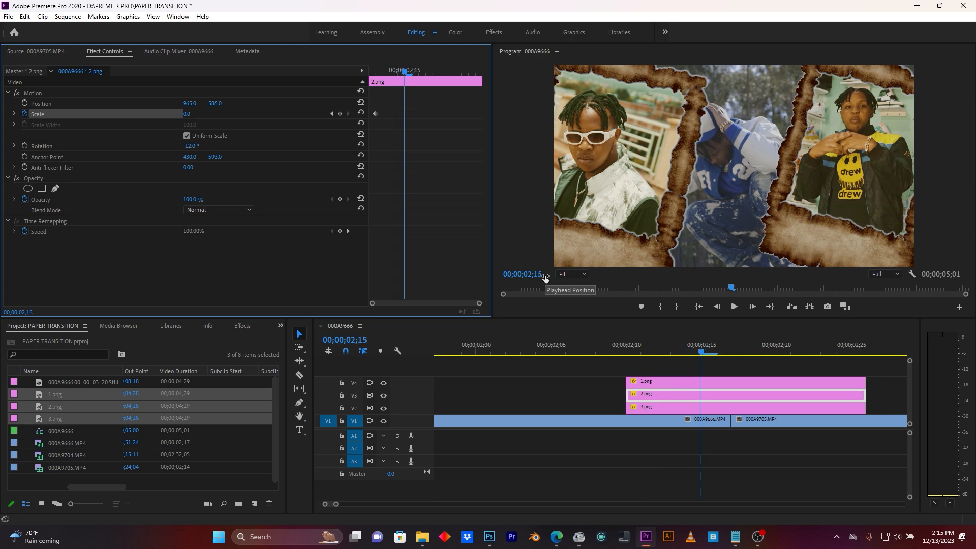
{"action": "left_click", "coordinate": [183, 114]}
{"action": "type", "text": "117"}
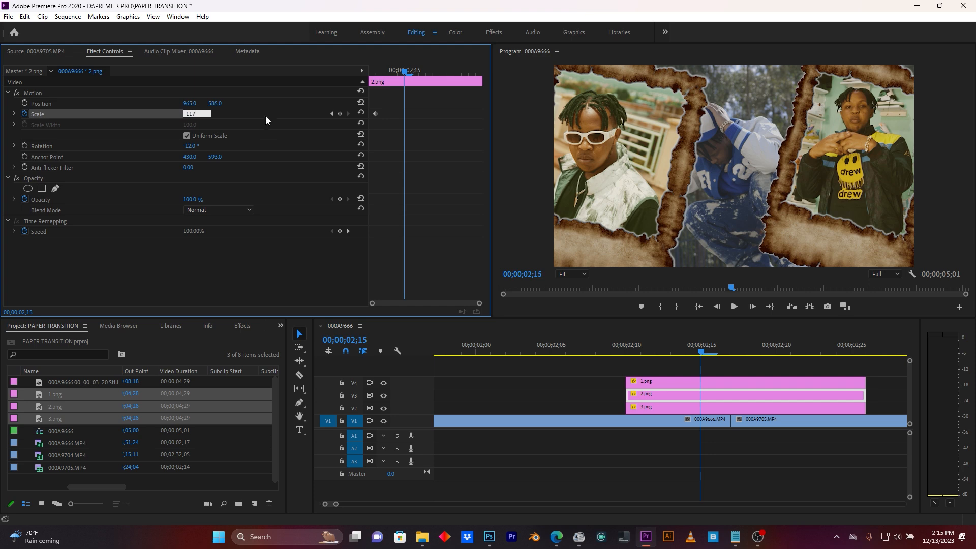
{"action": "key", "text": "Return"}
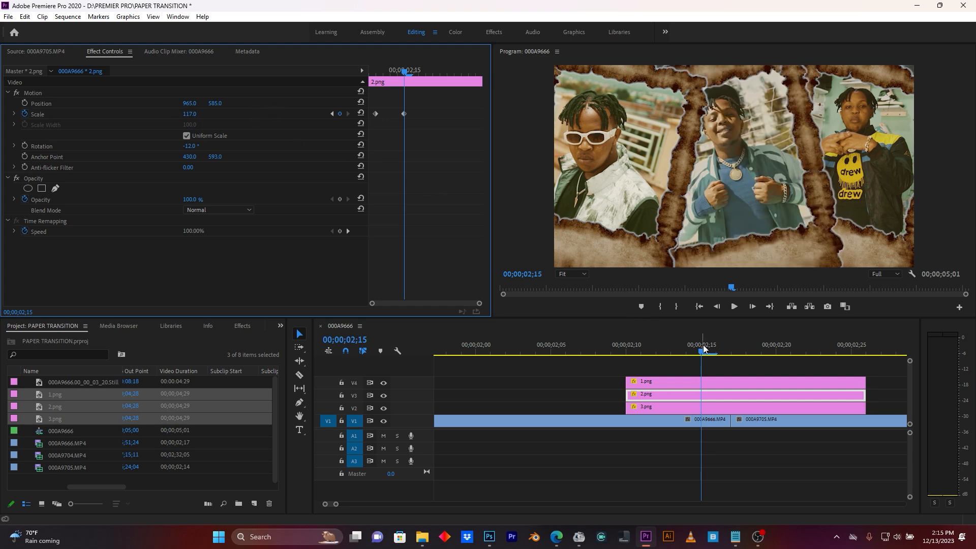
Add a Scale keyframe of 0 to 1.png at 00;00;02;12, two frames after the clip's start
{"action": "left_click_drag", "start_coordinate": [654, 347], "coordinate": [630, 354]}
{"action": "left_click", "coordinate": [650, 381]}
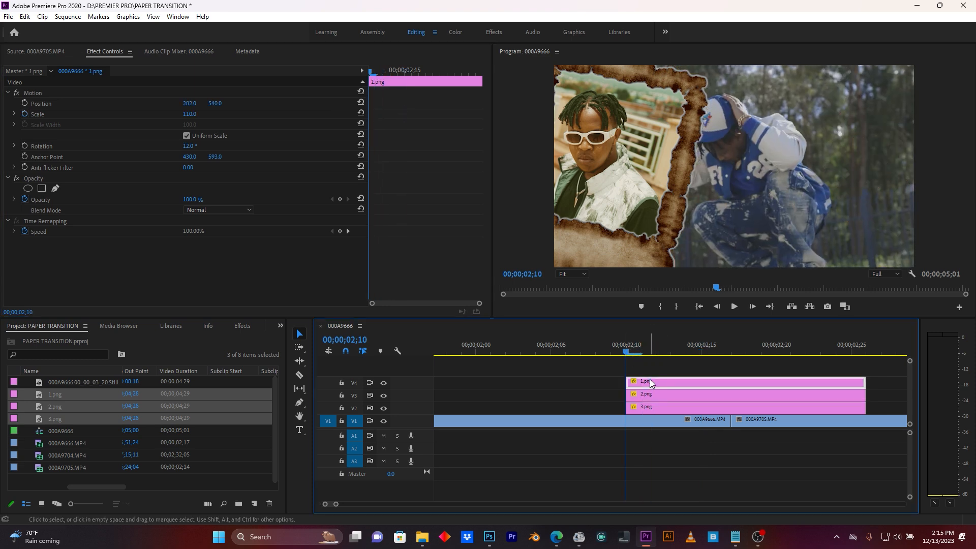
{"action": "key", "text": "Right"}
{"action": "key", "text": "Right"}
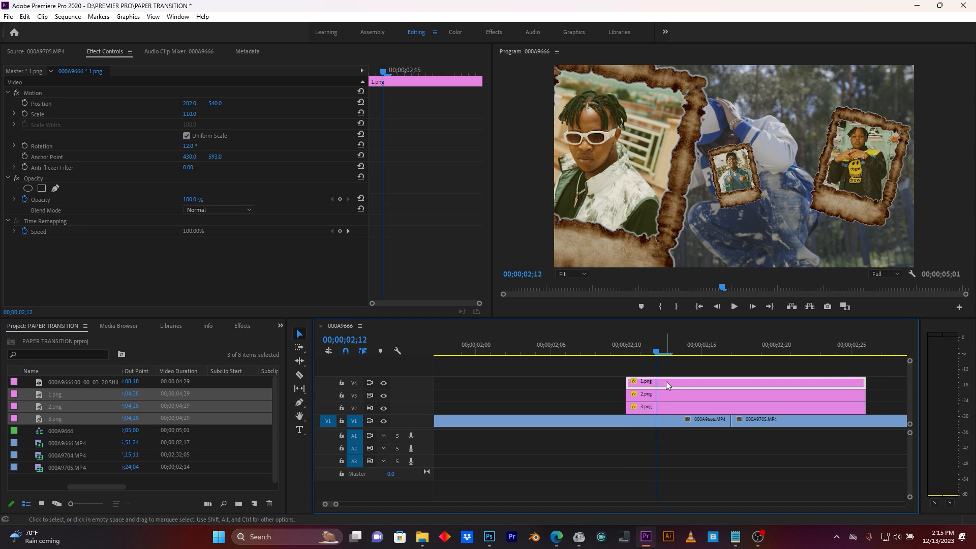
{"action": "left_click", "coordinate": [191, 114]}
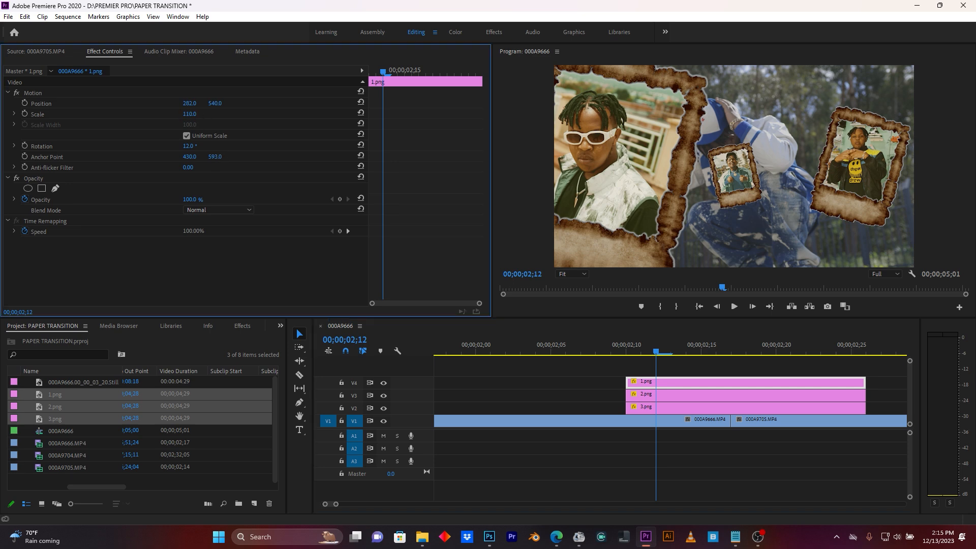
{"action": "type", "text": "0"}
{"action": "left_click", "coordinate": [236, 112]}
{"action": "left_click", "coordinate": [25, 113]}
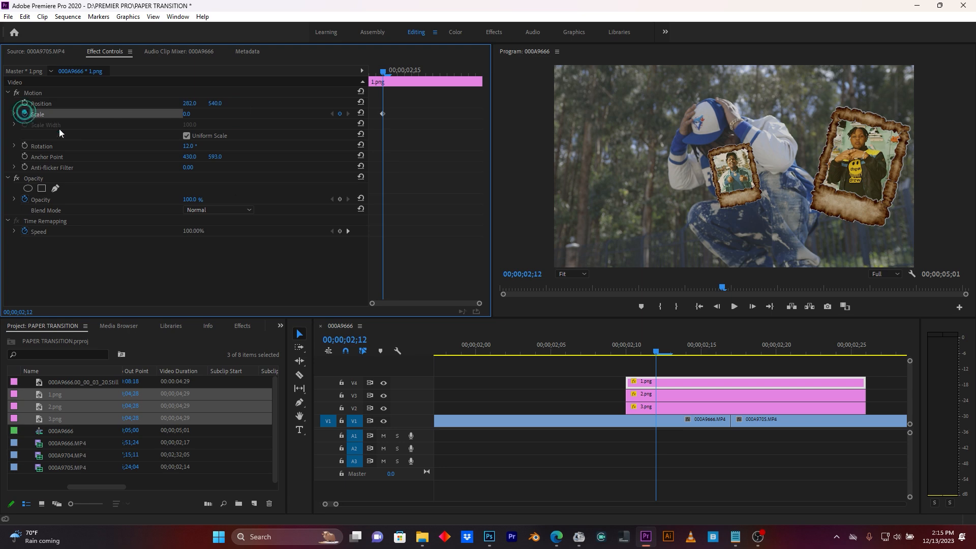
Add a second Scale keyframe of 110 to 1.png four frames after the first, at 00;00;02;16
{"action": "key", "text": "Right"}
{"action": "key", "text": "Right"}
{"action": "key", "text": "Right"}
{"action": "key", "text": "Right"}
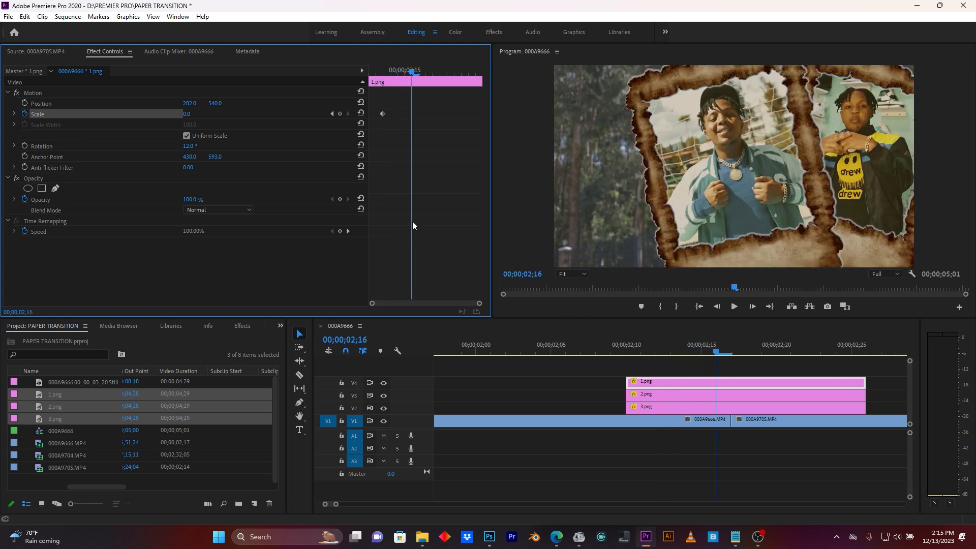
{"action": "left_click", "coordinate": [186, 114]}
{"action": "type", "text": "110"}
{"action": "key", "text": "Return"}
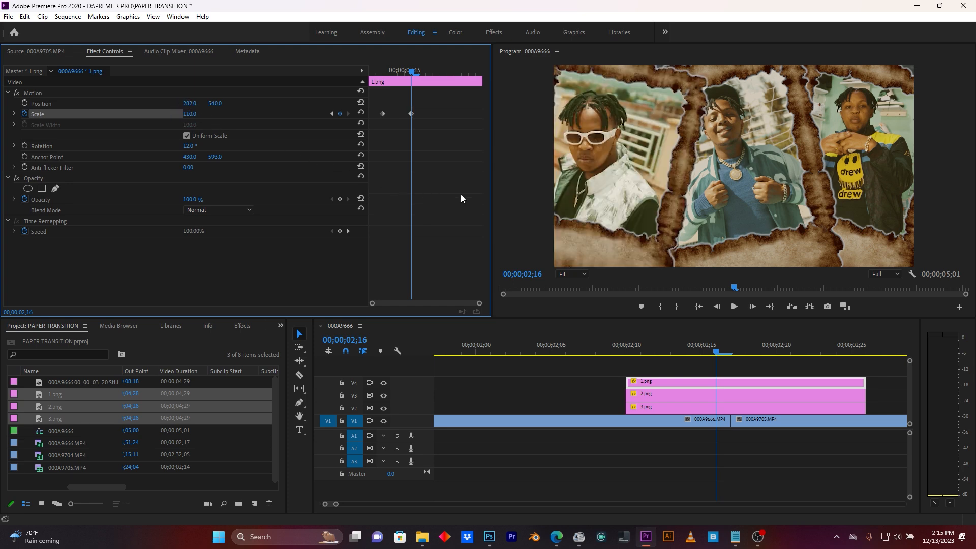
Play the sequence twice from before the image clips to preview the staggered scale-in of all three photos
{"action": "left_click", "coordinate": [505, 350]}
{"action": "key", "text": "space"}
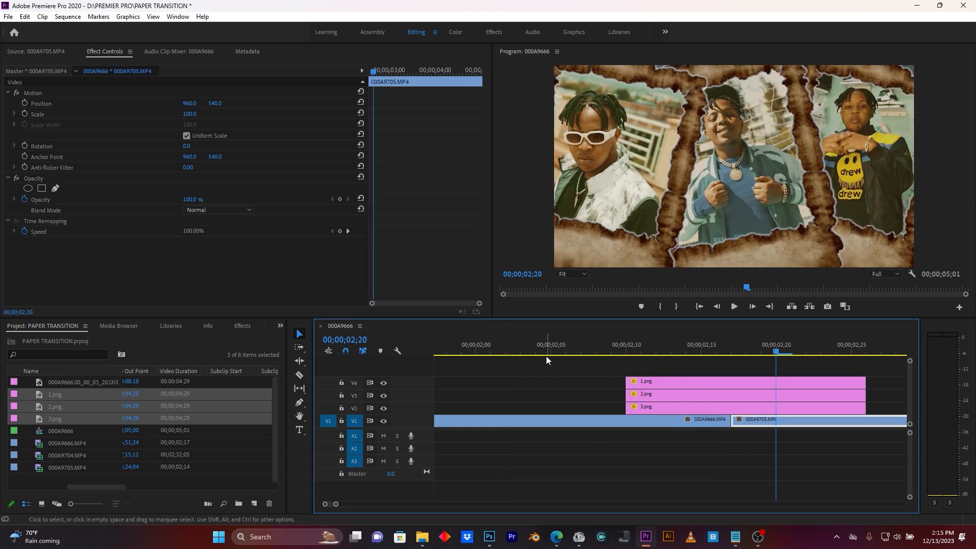
{"action": "left_click", "coordinate": [514, 344]}
{"action": "key", "text": "space"}
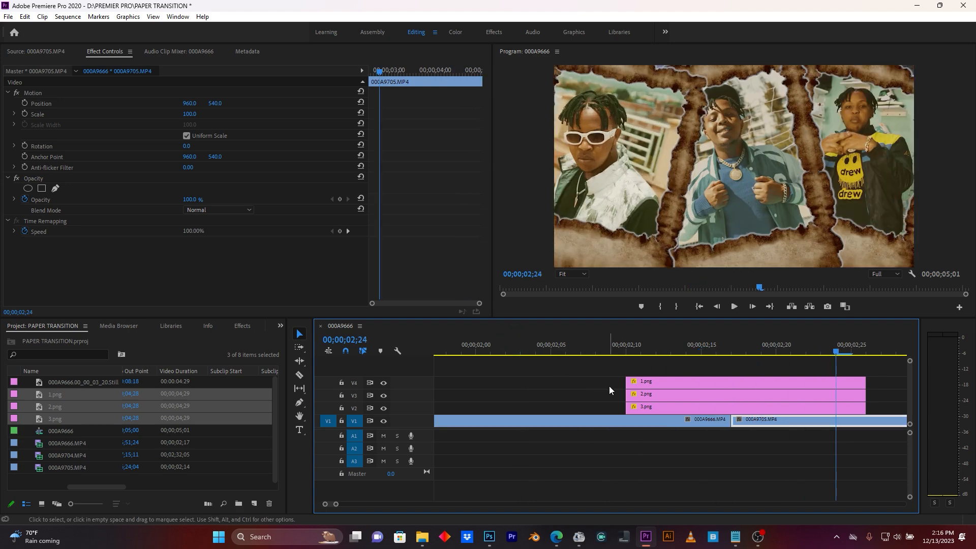
Copy both Scale keyframes of 3.png and paste them at 00;00;02;20 in the same clip
{"action": "left_click", "coordinate": [636, 406]}
{"action": "left_click", "coordinate": [418, 133]}
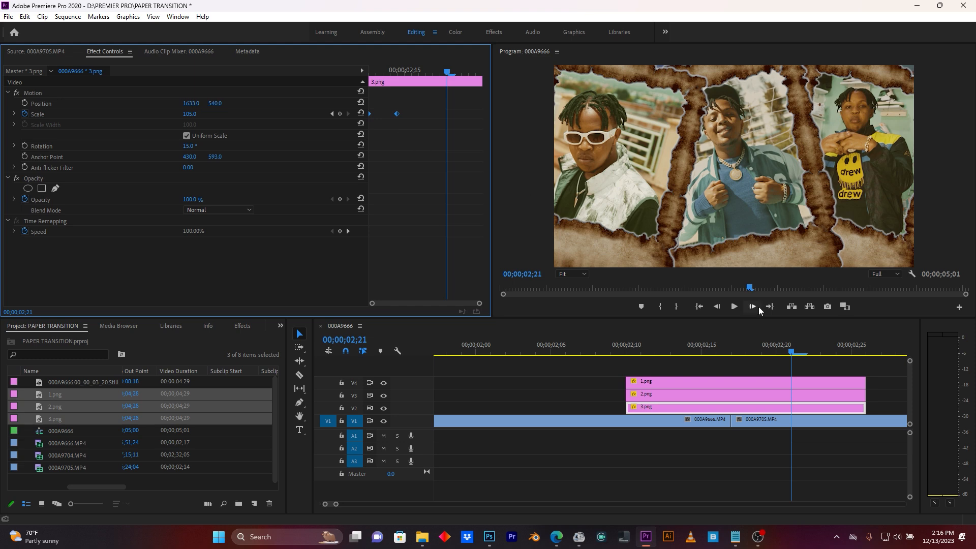
{"action": "left_click", "coordinate": [796, 351]}
{"action": "key", "text": "Left"}
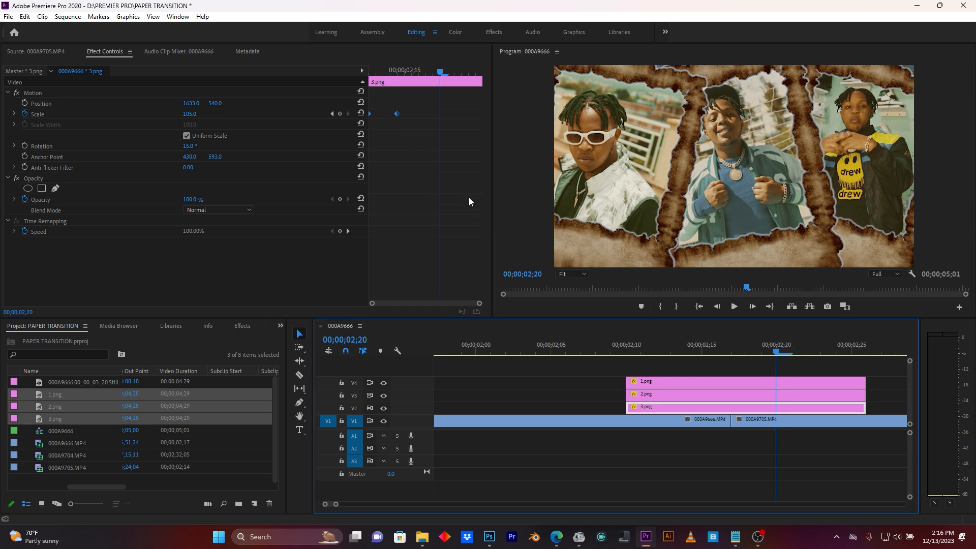
{"action": "right_click", "coordinate": [397, 114]}
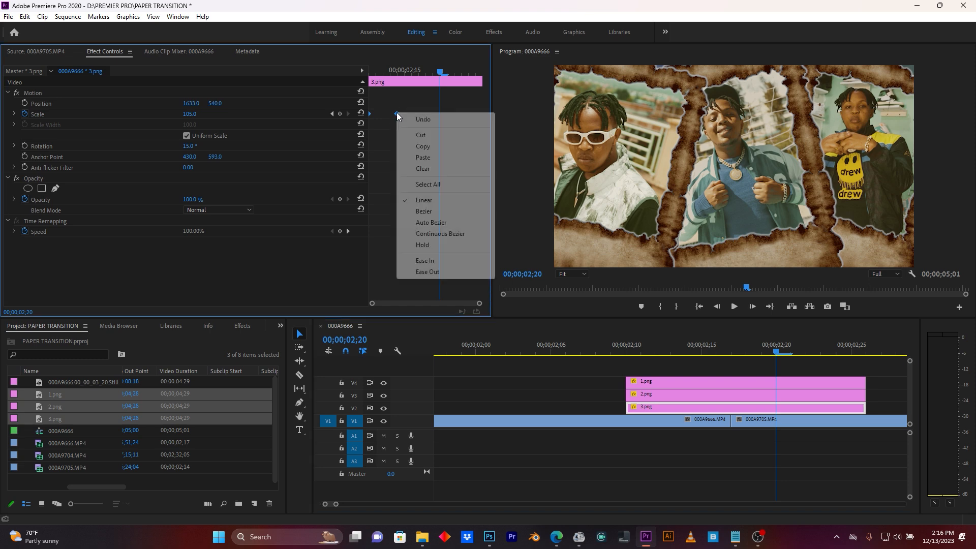
{"action": "left_click", "coordinate": [426, 147]}
{"action": "left_click", "coordinate": [443, 69]}
{"action": "left_click_drag", "start_coordinate": [450, 72], "coordinate": [444, 74]}
{"action": "right_click", "coordinate": [443, 115]}
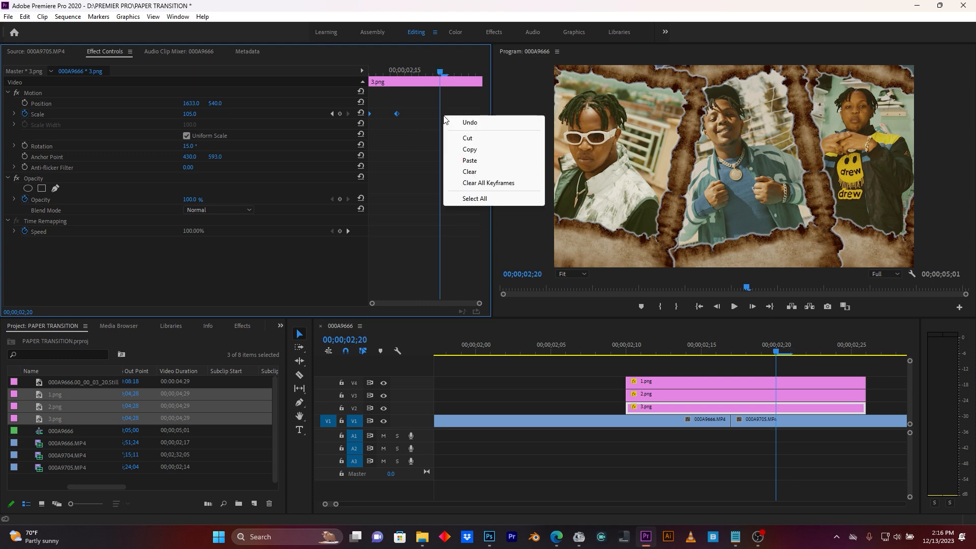
{"action": "left_click", "coordinate": [470, 160]}
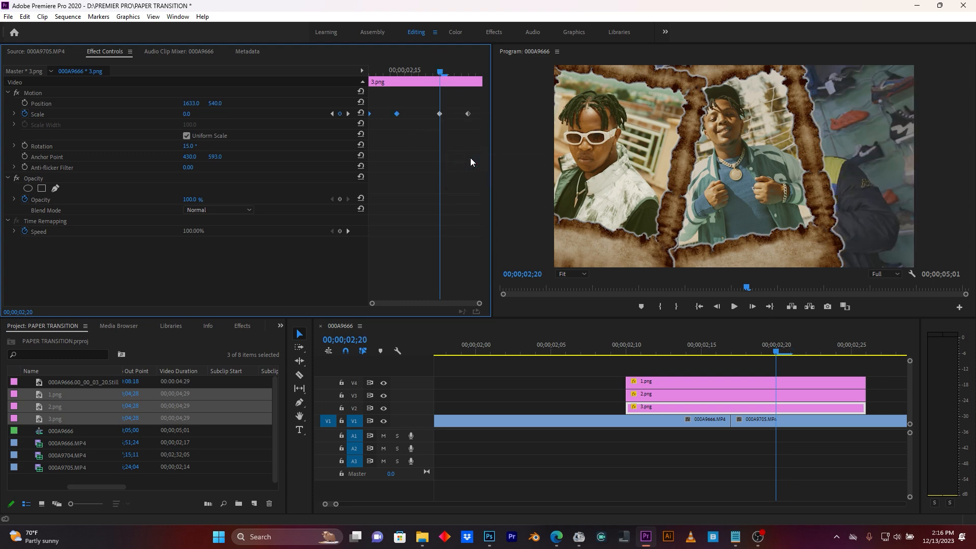
Reverse the order of the pasted 3.png keyframes, placing the 105 keyframe first and the 0 keyframe at the clip's end
{"action": "left_click_drag", "start_coordinate": [440, 114], "coordinate": [488, 117]}
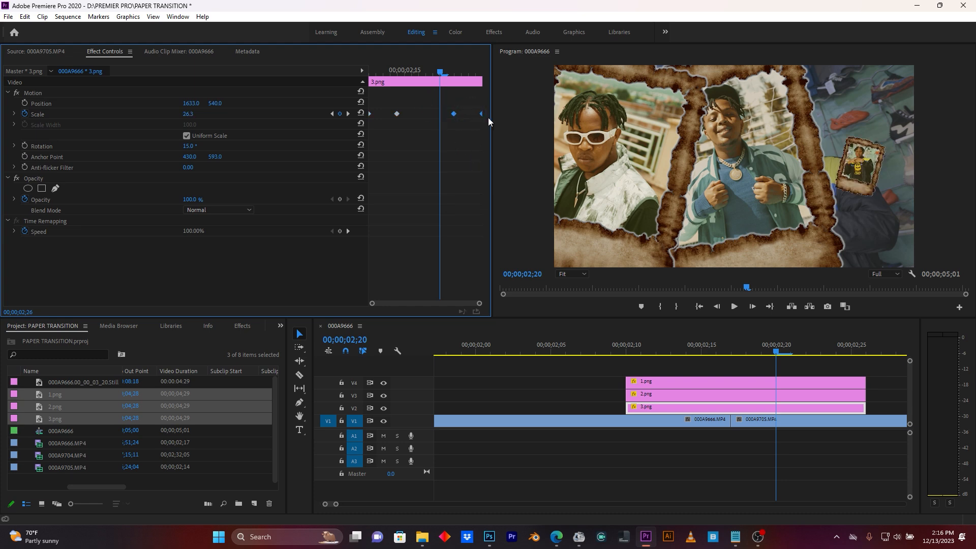
{"action": "left_click_drag", "start_coordinate": [452, 113], "coordinate": [447, 118]}
{"action": "left_click", "coordinate": [480, 163]}
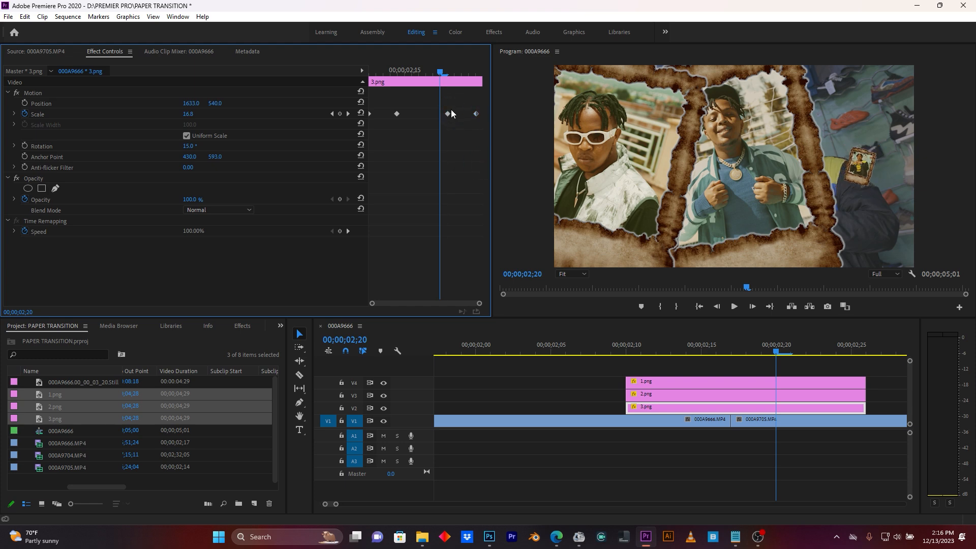
{"action": "mouse_move", "coordinate": [447, 113]}
{"action": "left_mouse_down"}
{"action": "mouse_move", "coordinate": [489, 108]}
{"action": "mouse_move", "coordinate": [447, 120]}
{"action": "left_mouse_up"}
Play the sequence from before the image clips to preview how 3.png scales out
{"action": "left_click_drag", "start_coordinate": [776, 356], "coordinate": [610, 354]}
{"action": "key", "text": "space"}
{"action": "key", "text": "space"}
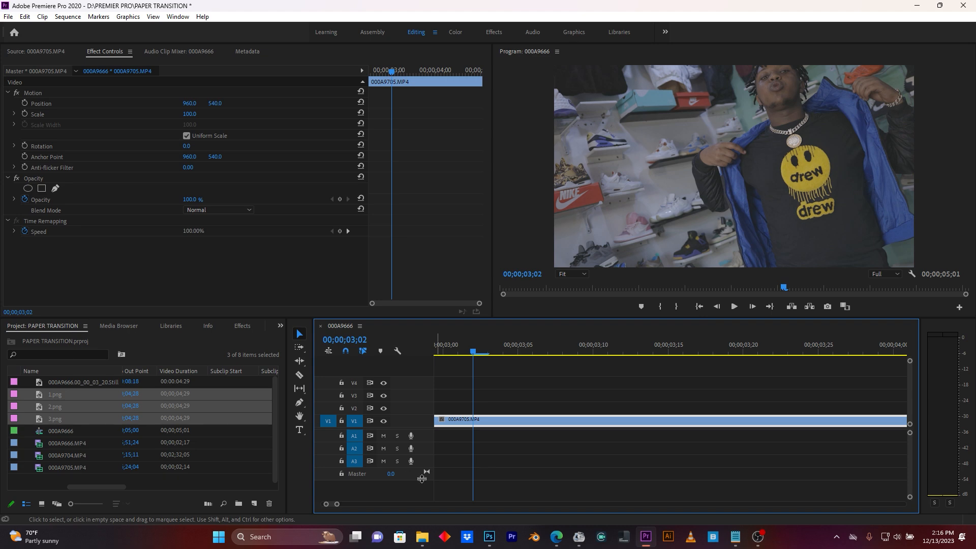
Move the last two Scale keyframes of 3.png earlier so the 0 keyframe sits at 00;00;02;24
{"action": "left_click_drag", "start_coordinate": [473, 351], "coordinate": [520, 357]}
{"action": "left_click", "coordinate": [541, 407]}
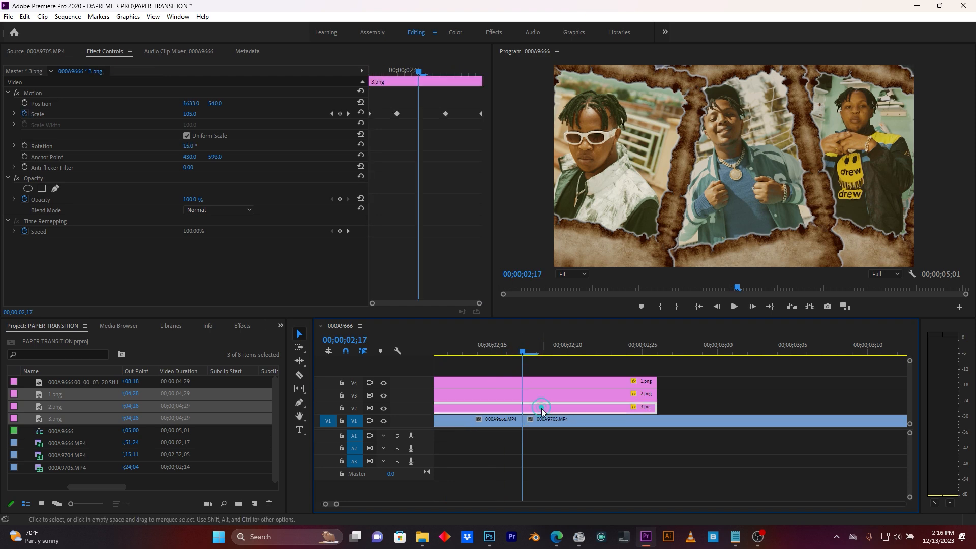
{"action": "left_click_drag", "start_coordinate": [478, 72], "coordinate": [457, 80]}
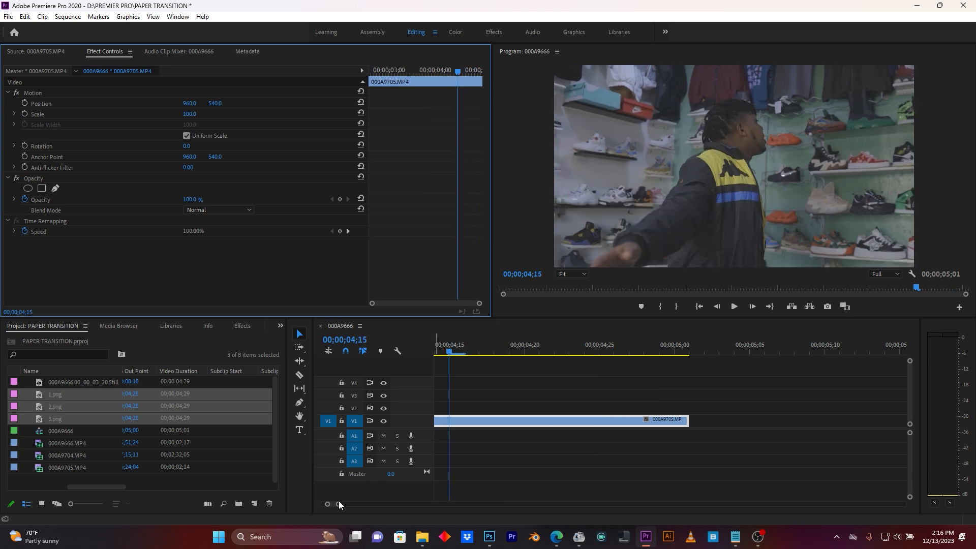
{"action": "left_click_drag", "start_coordinate": [339, 504], "coordinate": [361, 504]}
{"action": "left_click", "coordinate": [531, 350]}
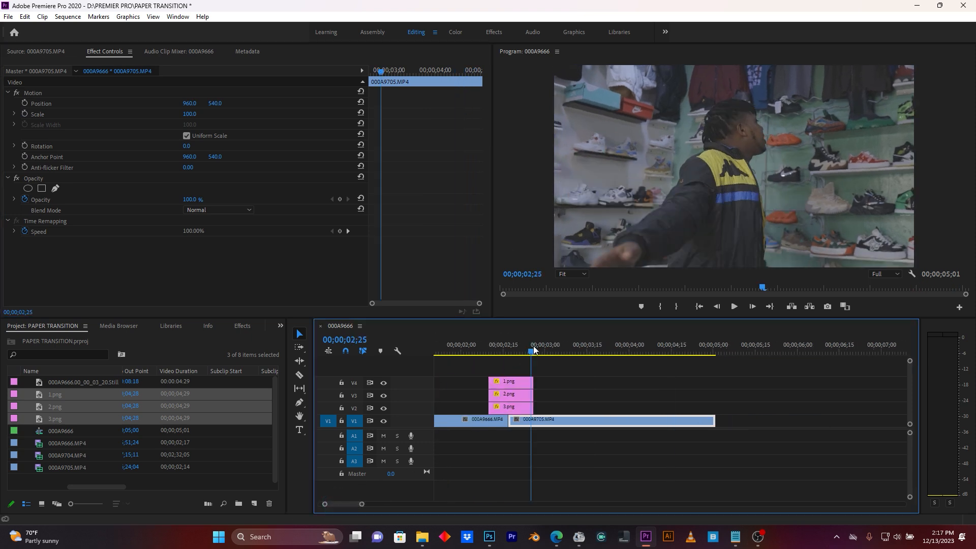
{"action": "left_click_drag", "start_coordinate": [361, 504], "coordinate": [343, 503]}
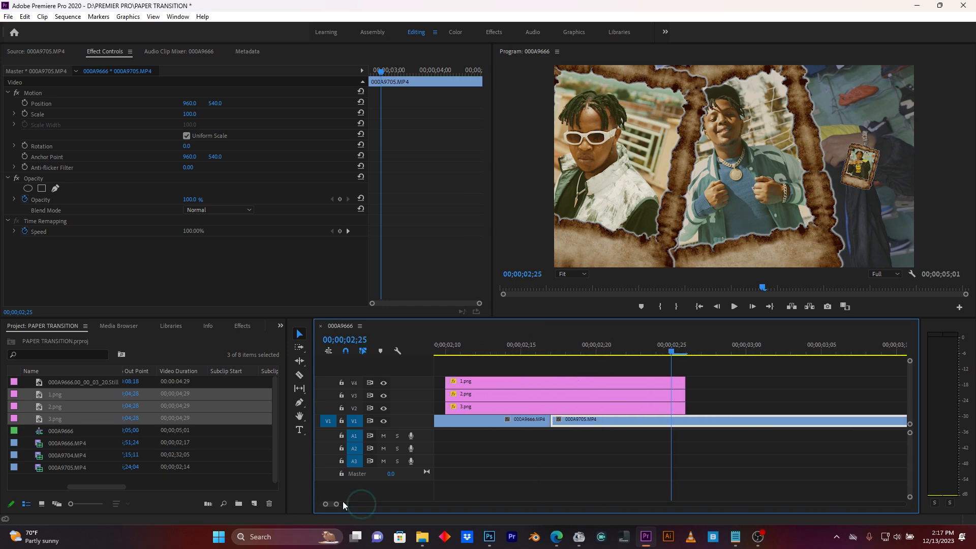
{"action": "left_click", "coordinate": [649, 412]}
{"action": "key", "text": "Right"}
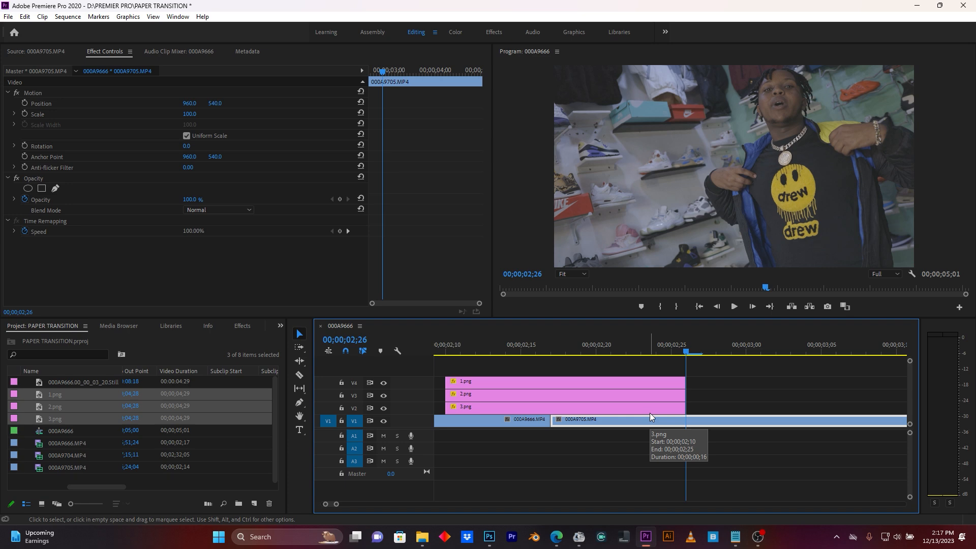
{"action": "left_click", "coordinate": [665, 404]}
{"action": "key", "text": "Left"}
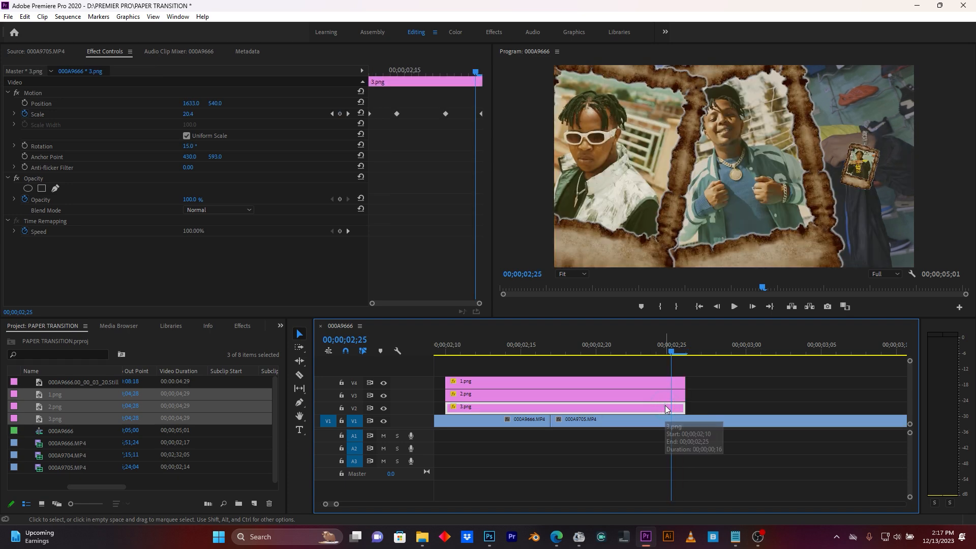
{"action": "key", "text": "Left"}
{"action": "left_click", "coordinate": [438, 103]}
{"action": "mouse_move", "coordinate": [461, 123]}
{"action": "left_mouse_down"}
{"action": "mouse_move", "coordinate": [481, 117]}
{"action": "mouse_move", "coordinate": [468, 114]}
{"action": "left_mouse_up"}
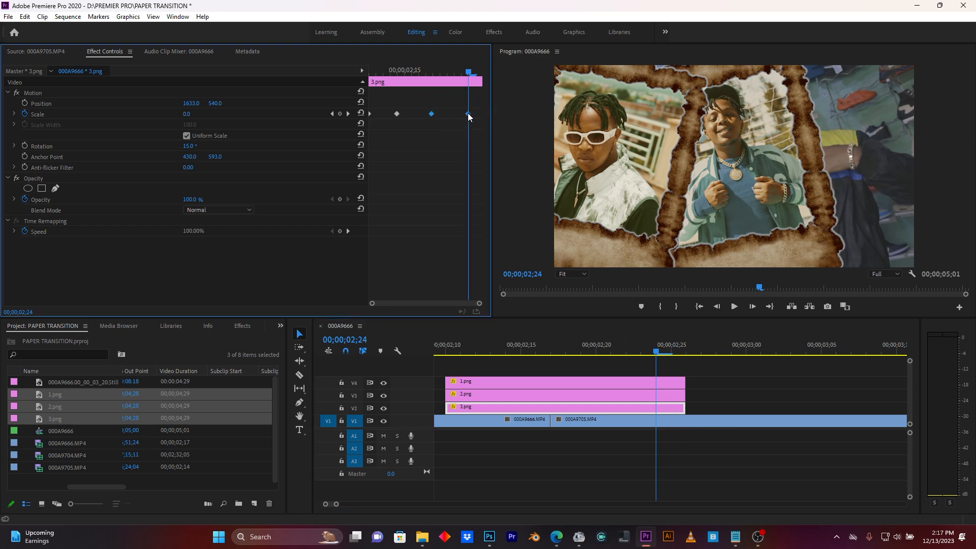
Copy both Scale keyframes of 2.png and paste them at 00;00;02;19 in the same clip
{"action": "left_click", "coordinate": [637, 398]}
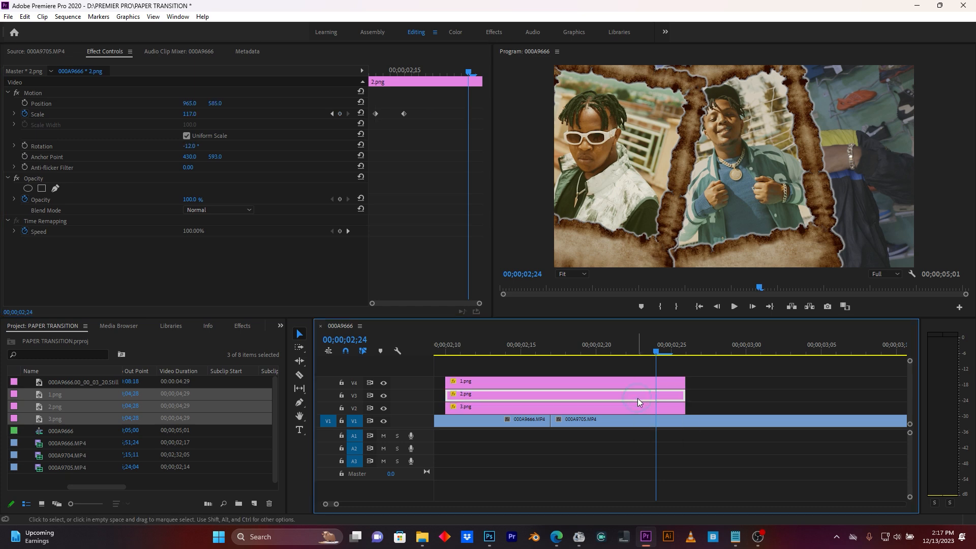
{"action": "left_click_drag", "start_coordinate": [440, 138], "coordinate": [357, 98]}
{"action": "right_click", "coordinate": [403, 114]}
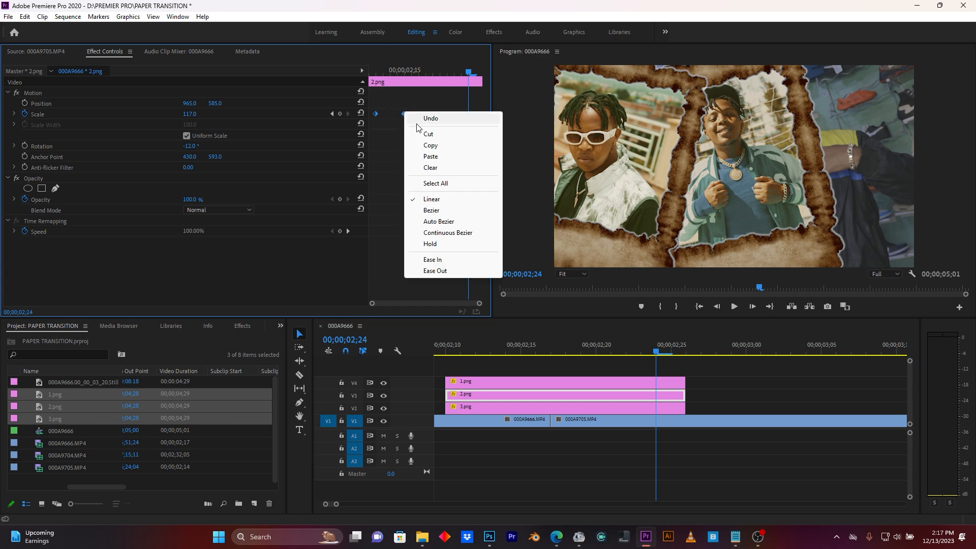
{"action": "left_click", "coordinate": [431, 146]}
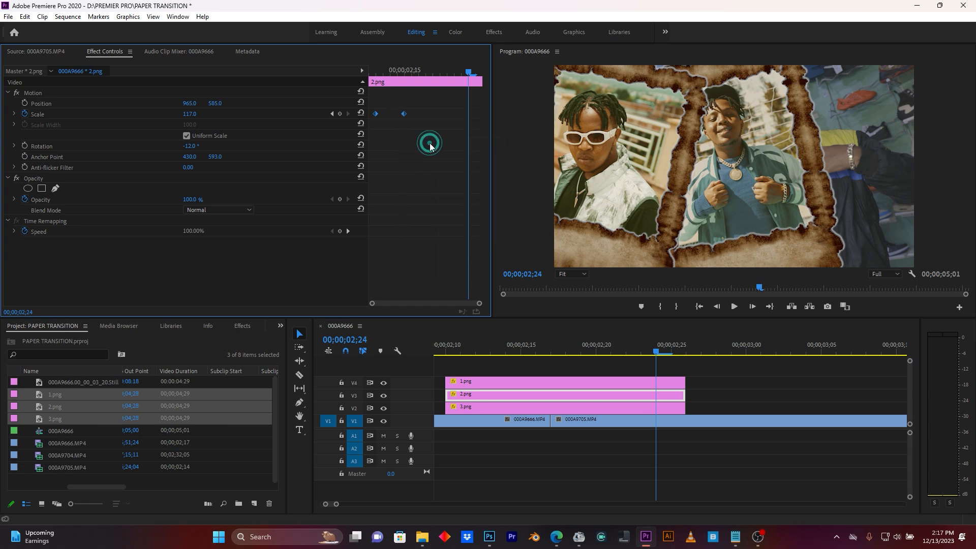
{"action": "left_click", "coordinate": [434, 70]}
{"action": "right_click", "coordinate": [436, 115]}
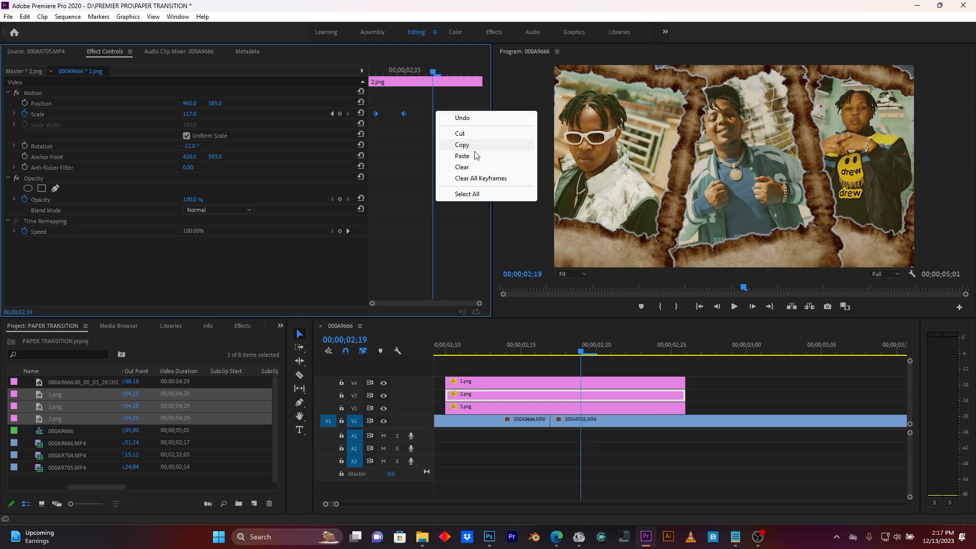
{"action": "left_click", "coordinate": [472, 156]}
Reverse the order of the pasted 2.png keyframes, placing the 117 keyframe first and the 0 keyframe at 00;00;02;25
{"action": "left_click", "coordinate": [461, 113]}
{"action": "left_click_drag", "start_coordinate": [460, 117], "coordinate": [443, 113]}
{"action": "left_click", "coordinate": [668, 347]}
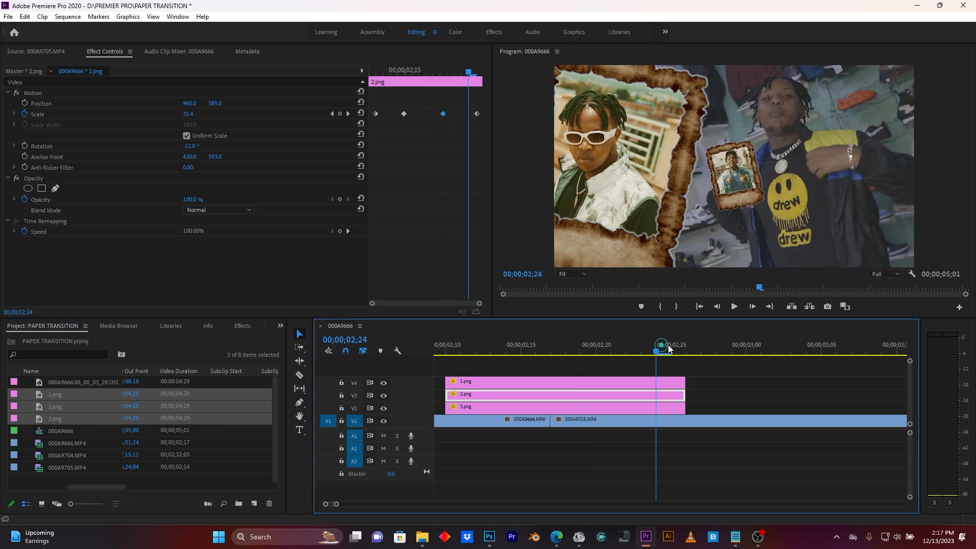
{"action": "left_click", "coordinate": [677, 347]}
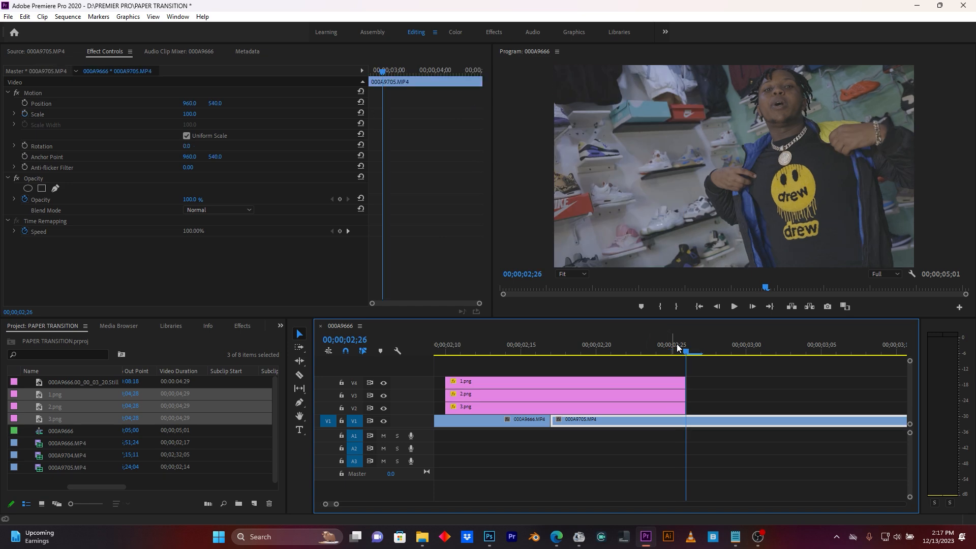
{"action": "key", "text": "Left"}
{"action": "left_click", "coordinate": [667, 395]}
{"action": "left_click_drag", "start_coordinate": [477, 114], "coordinate": [468, 118]}
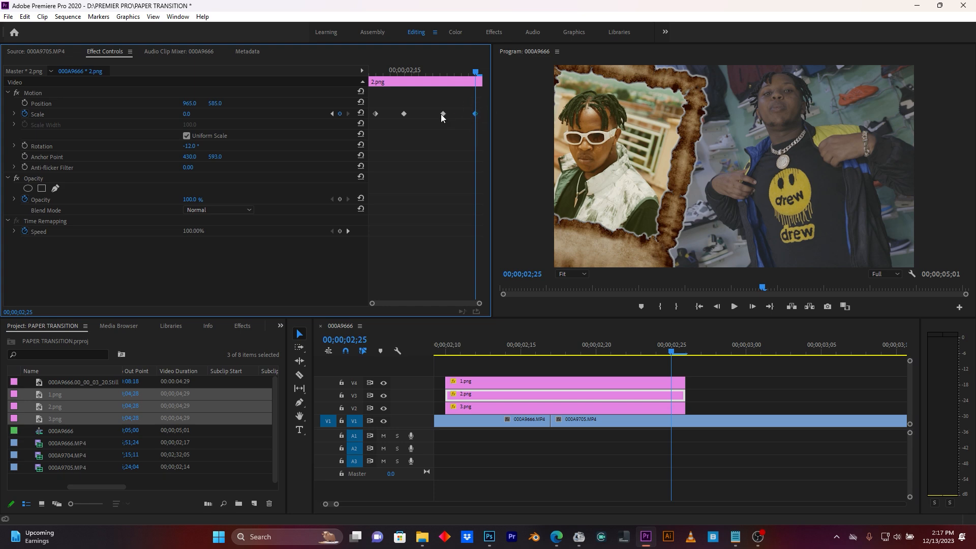
{"action": "left_click_drag", "start_coordinate": [442, 113], "coordinate": [441, 115]}
Copy both Scale keyframes of 1.png, paste them at 00;00;02;20 in the same clip, and reverse the pasted pair so the 110 keyframe comes first
{"action": "left_click", "coordinate": [647, 384]}
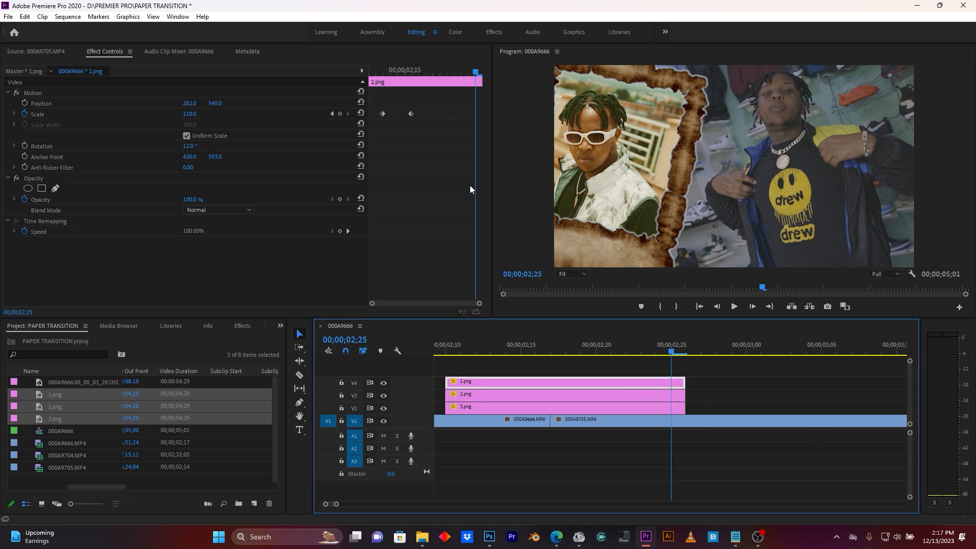
{"action": "left_click_drag", "start_coordinate": [435, 144], "coordinate": [362, 100]}
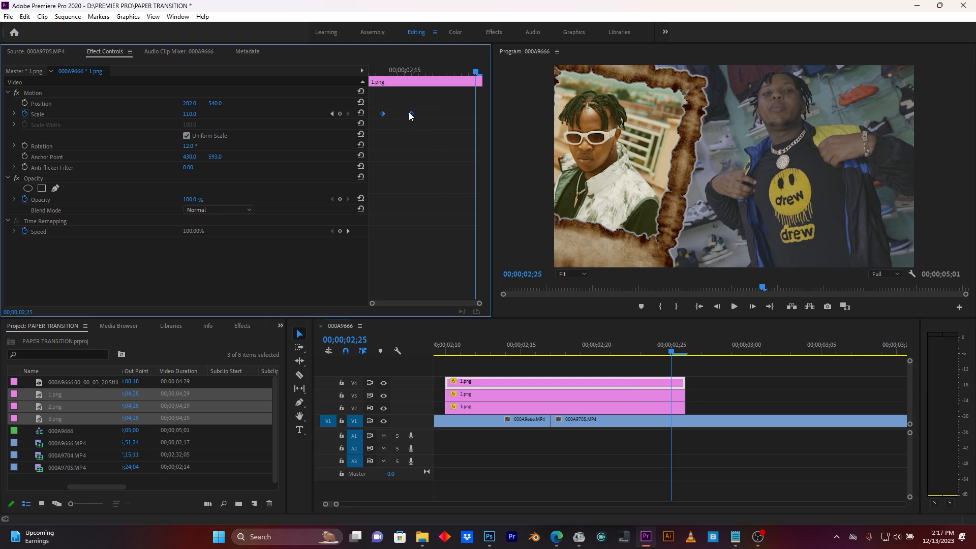
{"action": "right_click", "coordinate": [411, 113]}
{"action": "left_click", "coordinate": [435, 146]}
{"action": "left_click", "coordinate": [438, 69]}
{"action": "right_click", "coordinate": [441, 119]}
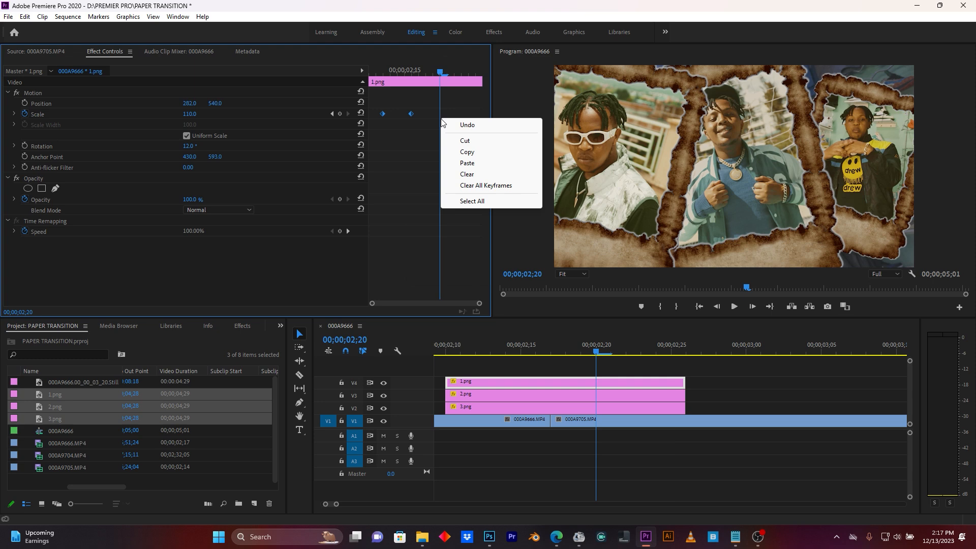
{"action": "left_click", "coordinate": [466, 163]}
{"action": "mouse_move", "coordinate": [440, 114]}
{"action": "left_mouse_down"}
{"action": "mouse_move", "coordinate": [484, 113]}
{"action": "mouse_move", "coordinate": [447, 119]}
{"action": "left_mouse_up"}
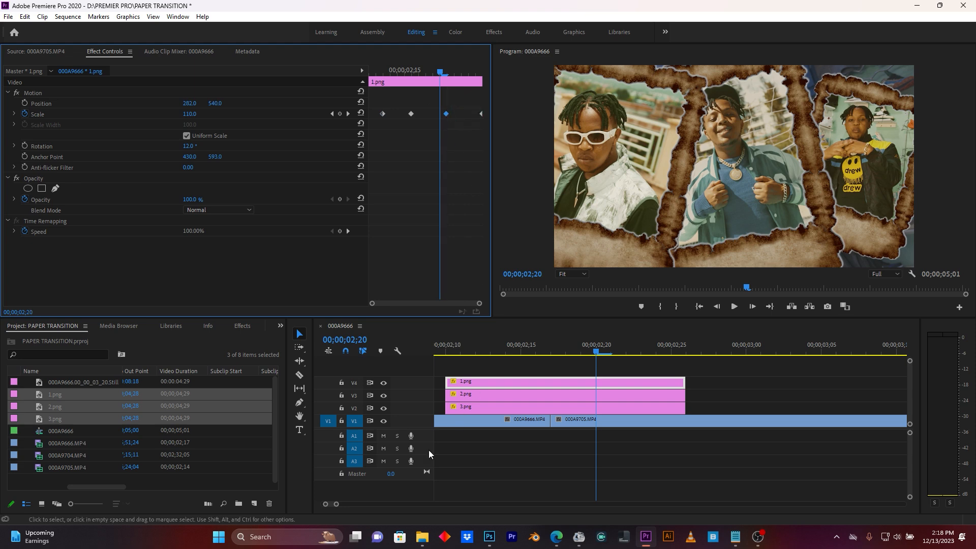
Play the sequence across the cut to preview all three photos scaling in and back out
{"action": "scroll", "coordinate": [334, 504], "scroll_direction": "down", "scroll_amount": 5}
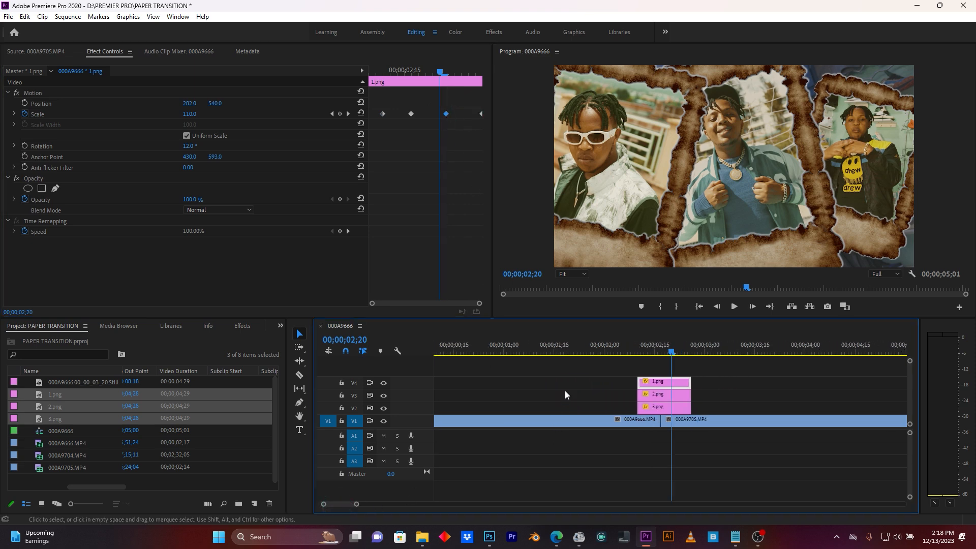
{"action": "left_click", "coordinate": [547, 355]}
{"action": "key", "text": "space"}
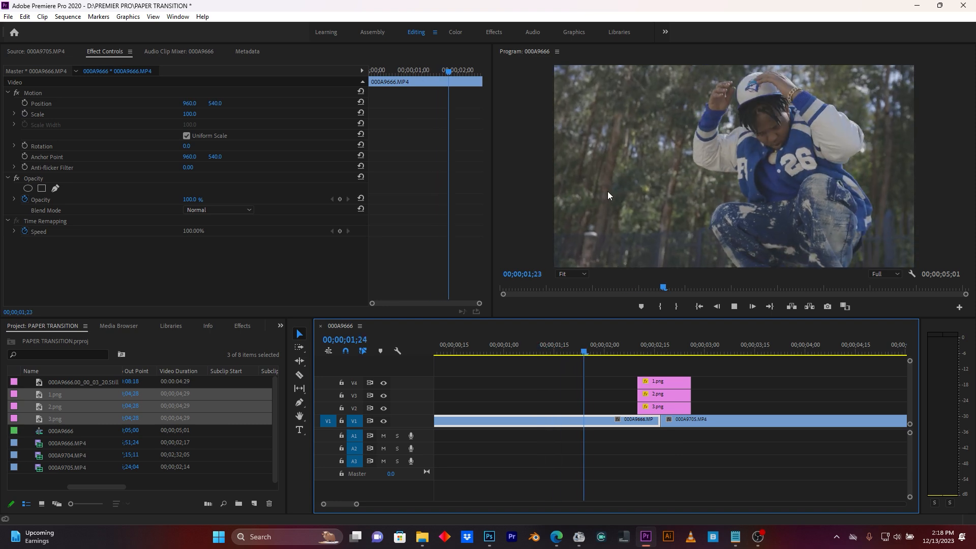
{"action": "key", "text": "space"}
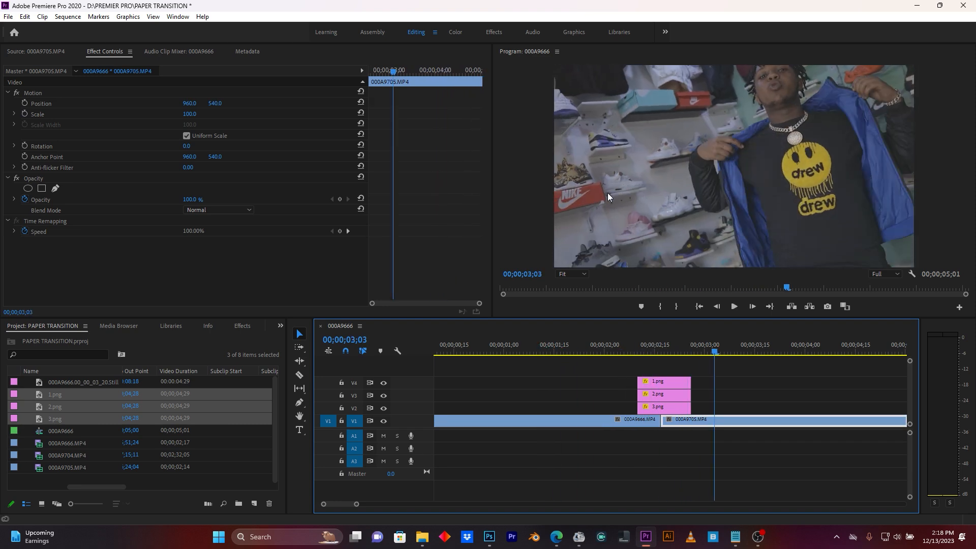
{"action": "left_click", "coordinate": [612, 346]}
{"action": "key", "text": "space"}
{"action": "key", "text": "space"}
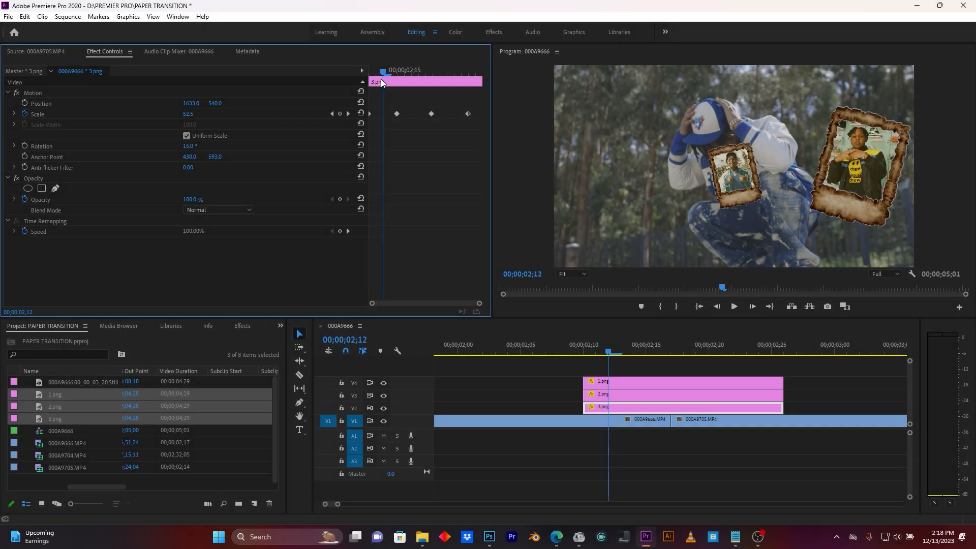
Enable keyframing for Position and Rotation on 3.png at 00;00;02;13
{"action": "left_click_drag", "start_coordinate": [386, 80], "coordinate": [389, 81]}
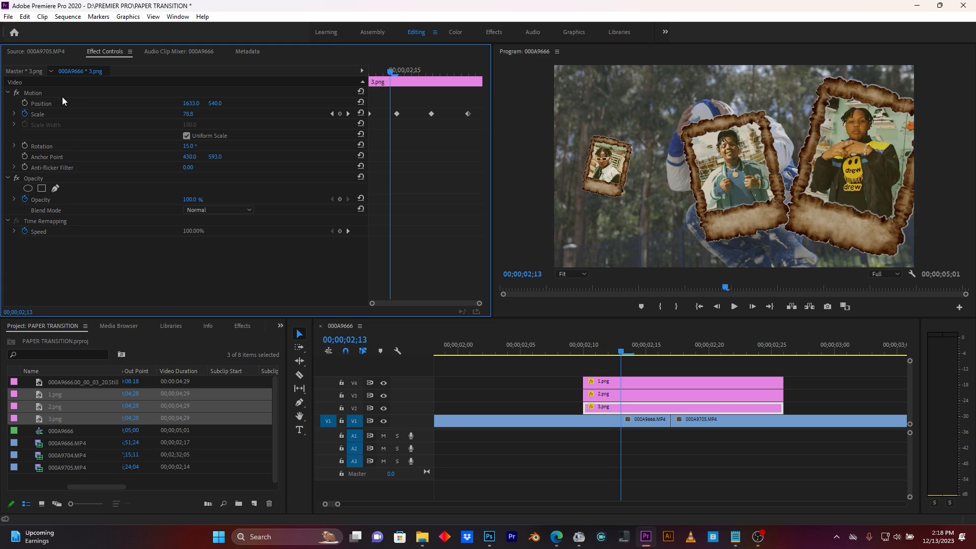
{"action": "left_click", "coordinate": [25, 104]}
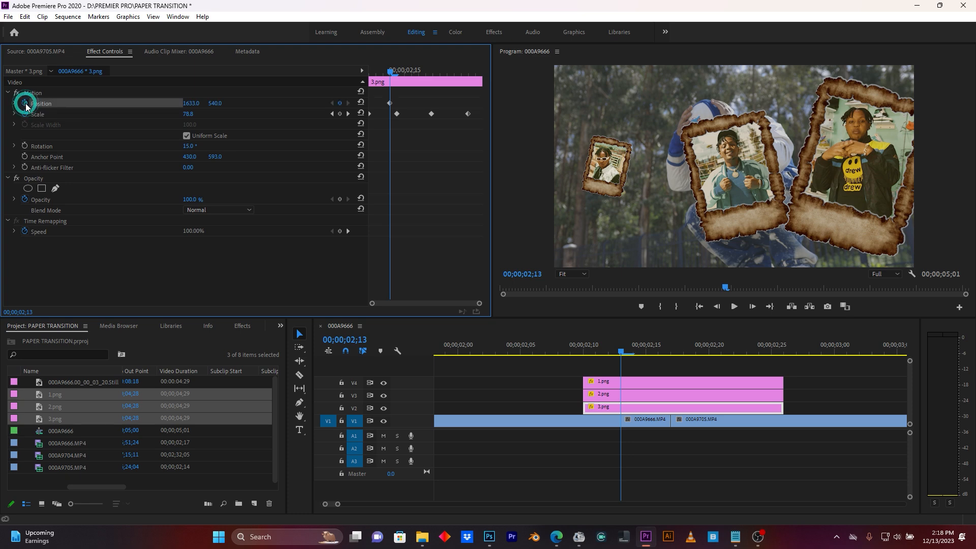
{"action": "left_click", "coordinate": [25, 146]}
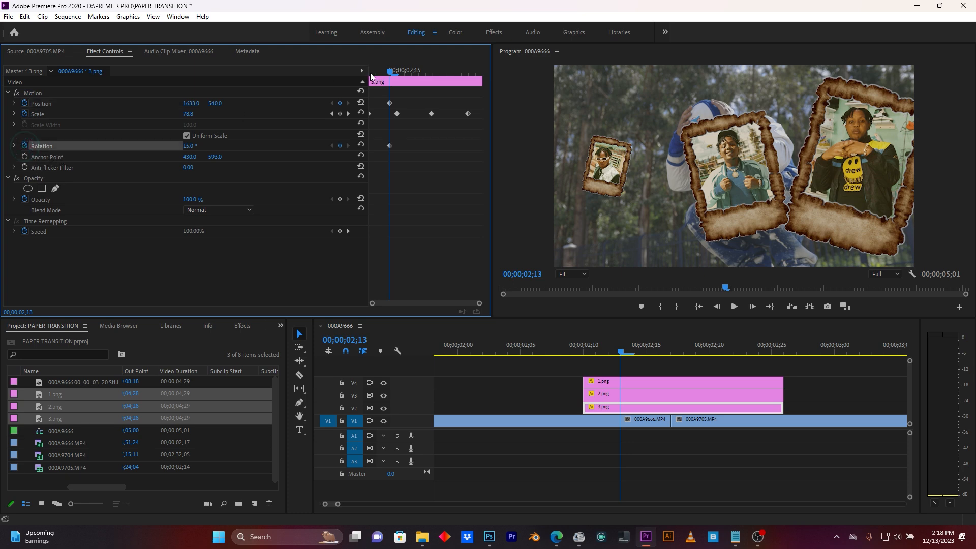
Keyframe the horizontal Position of 3.png to 1654 at 00;00;02;14 and 1608 at 00;00;02;15
{"action": "key", "text": "Right"}
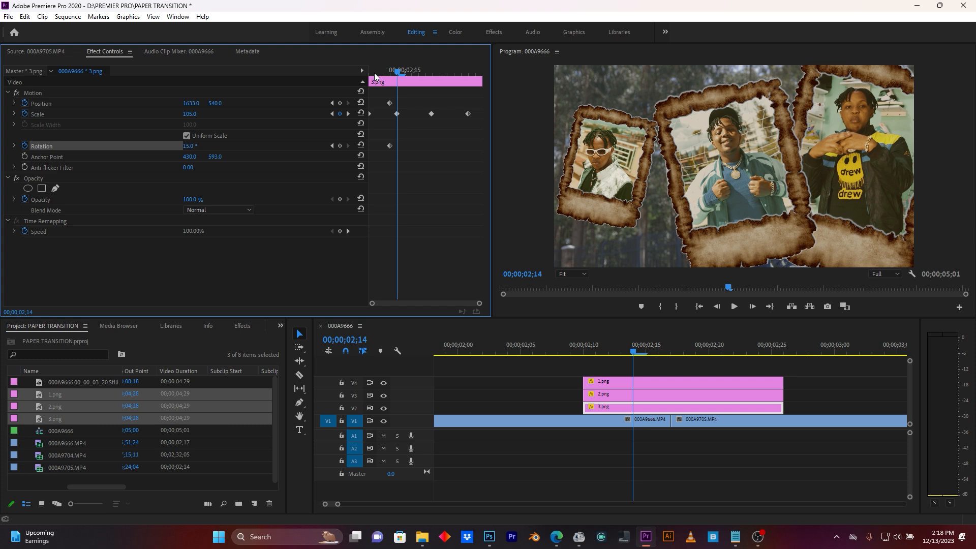
{"action": "left_click_drag", "start_coordinate": [191, 103], "coordinate": [202, 103]}
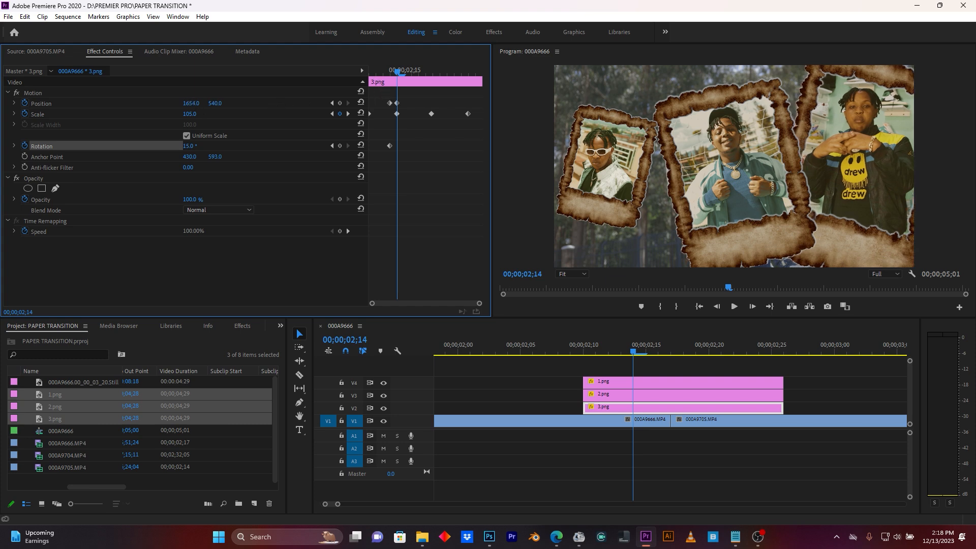
{"action": "key", "text": "Right"}
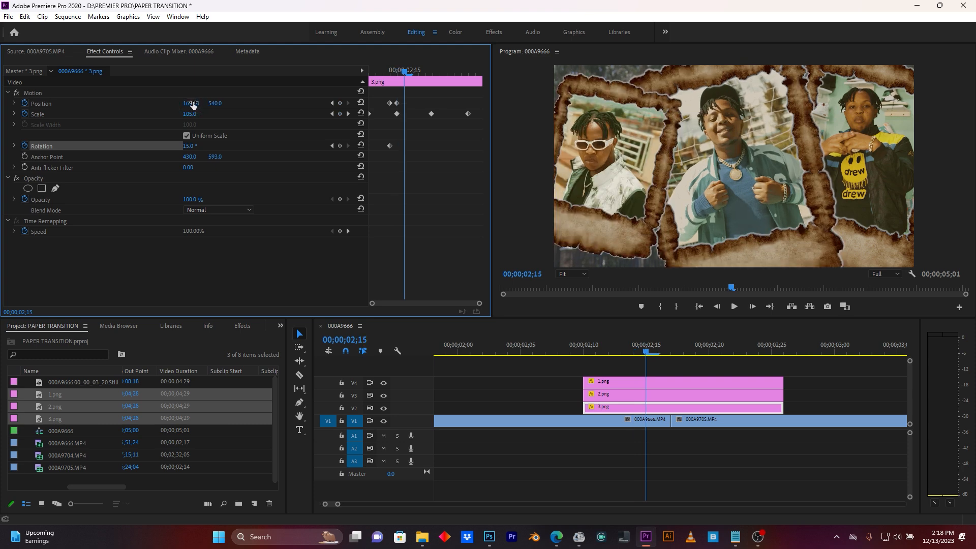
{"action": "mouse_move", "coordinate": [194, 103]}
{"action": "left_mouse_down"}
{"action": "mouse_move", "coordinate": [185, 103]}
{"action": "mouse_move", "coordinate": [194, 103]}
{"action": "left_mouse_up"}
Set 3.png's Rotation to 12° at 00;00;02;16 and add further alternating Rotation and Position keyframes through 00;00;02;21
{"action": "key", "text": "Right"}
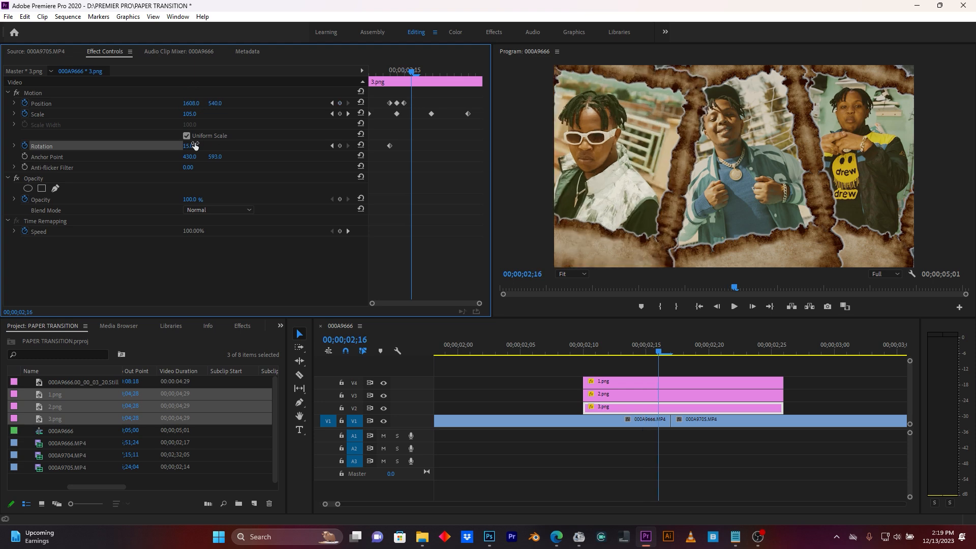
{"action": "left_click_drag", "start_coordinate": [188, 146], "coordinate": [186, 146]}
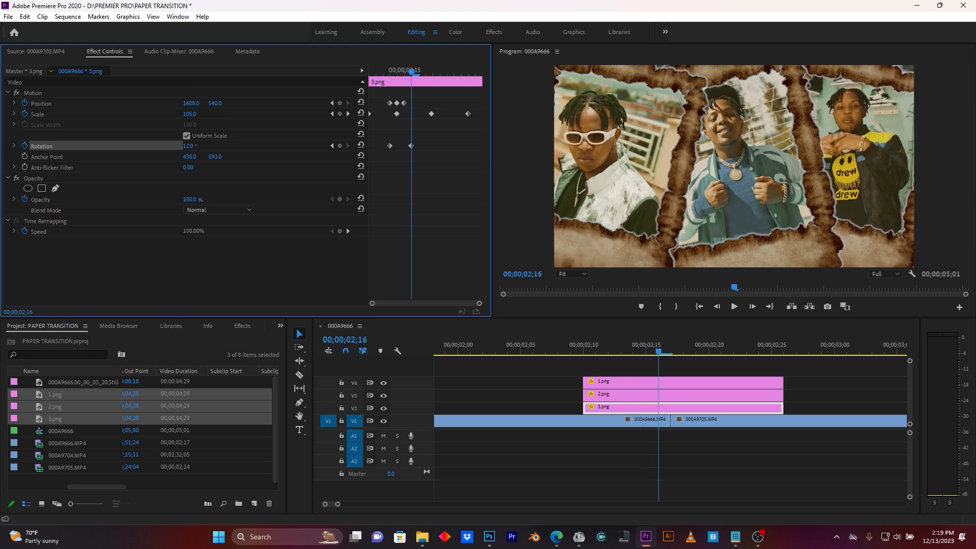
{"action": "key", "text": "Right"}
{"action": "left_click_drag", "start_coordinate": [188, 145], "coordinate": [191, 146]}
{"action": "key", "text": "Right"}
{"action": "key", "text": "Right"}
{"action": "left_click_drag", "start_coordinate": [191, 104], "coordinate": [193, 104]}
{"action": "key", "text": "Right"}
{"action": "key", "text": "Right"}
Start Position and Rotation keyframes on 2.png at 00;00;02;11 and vary both over the following frames, with Rotation 4° at 00;00;02;13
{"action": "mouse_move", "coordinate": [580, 351]}
{"action": "left_mouse_down"}
{"action": "mouse_move", "coordinate": [562, 350]}
{"action": "mouse_move", "coordinate": [596, 350]}
{"action": "left_mouse_up"}
{"action": "left_click", "coordinate": [635, 395]}
{"action": "left_click_drag", "start_coordinate": [189, 146], "coordinate": [192, 146]}
{"action": "key", "text": "Right"}
{"action": "left_click_drag", "start_coordinate": [191, 104], "coordinate": [193, 103]}
{"action": "key", "text": "Right"}
{"action": "left_click_drag", "start_coordinate": [189, 145], "coordinate": [191, 146]}
{"action": "key", "text": "Right"}
{"action": "key", "text": "Right"}
Continue the alternating keyframes on 2.png, ending with horizontal Position 1006 at 00;00;02;22 and Rotation -9° at 00;00;02;23
{"action": "left_click_drag", "start_coordinate": [191, 103], "coordinate": [188, 103]}
{"action": "key", "text": "Right"}
{"action": "left_click_drag", "start_coordinate": [189, 146], "coordinate": [192, 146]}
{"action": "key", "text": "Right"}
{"action": "left_click_drag", "start_coordinate": [191, 103], "coordinate": [188, 104]}
{"action": "key", "text": "Right"}
{"action": "key", "text": "Right"}
{"action": "left_click_drag", "start_coordinate": [189, 145], "coordinate": [191, 146]}
{"action": "key", "text": "Right"}
Enable keyframing for Position and Rotation on 1.png at 00;00;02;11
{"action": "key", "text": "Left"}
{"action": "key", "text": "Left"}
{"action": "key", "text": "Left"}
{"action": "key", "text": "Left"}
{"action": "key", "text": "Left"}
{"action": "key", "text": "Left"}
{"action": "key", "text": "Left"}
{"action": "key", "text": "Left"}
{"action": "key", "text": "Left"}
{"action": "key", "text": "Left"}
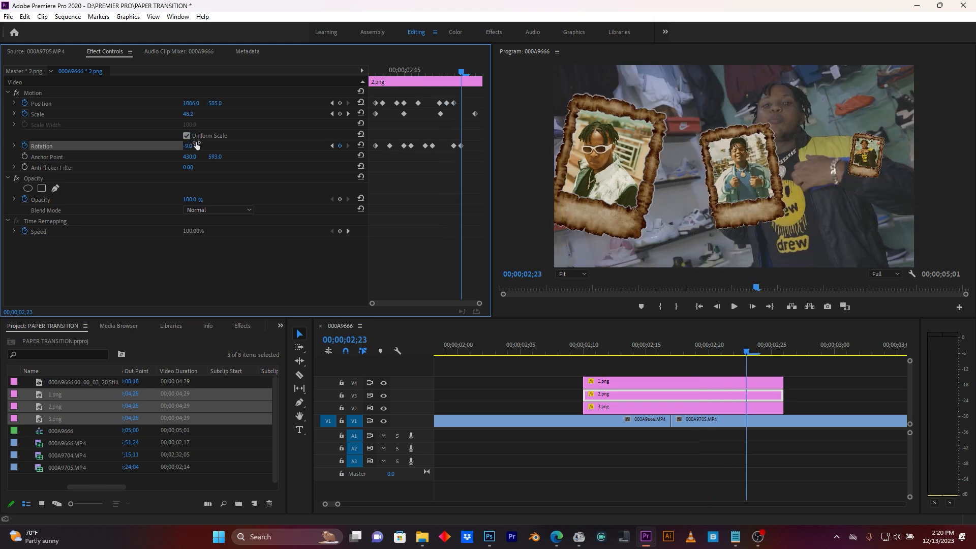
{"action": "left_click", "coordinate": [612, 385]}
{"action": "key", "text": "Right"}
{"action": "left_click", "coordinate": [24, 104]}
{"action": "left_click", "coordinate": [25, 145]}
Add small Position and Rotation changes to 1.png frame by frame, reaching horizontal Position 313 and Rotation 7° at 00;00;02;16
{"action": "key", "text": "Right"}
{"action": "left_click_drag", "start_coordinate": [191, 103], "coordinate": [188, 103]}
{"action": "key", "text": "Right"}
{"action": "left_click_drag", "start_coordinate": [189, 146], "coordinate": [188, 145]}
{"action": "key", "text": "Right"}
{"action": "left_click_drag", "start_coordinate": [190, 103], "coordinate": [193, 103]}
{"action": "key", "text": "Right"}
{"action": "key", "text": "Right"}
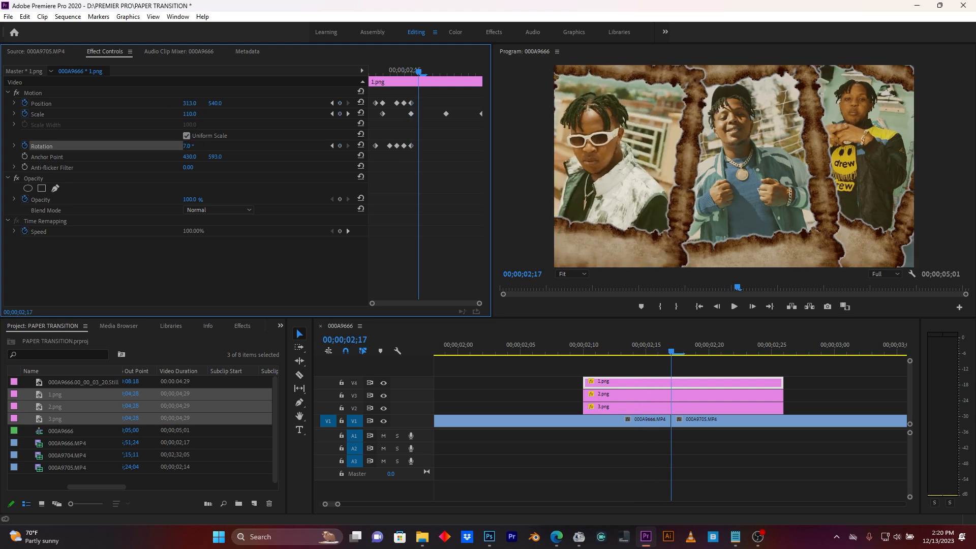
Add further keyframes to 1.png, with horizontal Position 314 at 00;00;02;22 and Rotation 10° at 00;00;02;23
{"action": "left_click_drag", "start_coordinate": [189, 145], "coordinate": [192, 146]}
{"action": "key", "text": "Right"}
{"action": "key", "text": "Right"}
{"action": "left_click_drag", "start_coordinate": [191, 104], "coordinate": [193, 103]}
{"action": "key", "text": "Right"}
Play the sequence from before the image clips to preview the added position and rotation shake
{"action": "key", "text": "space"}
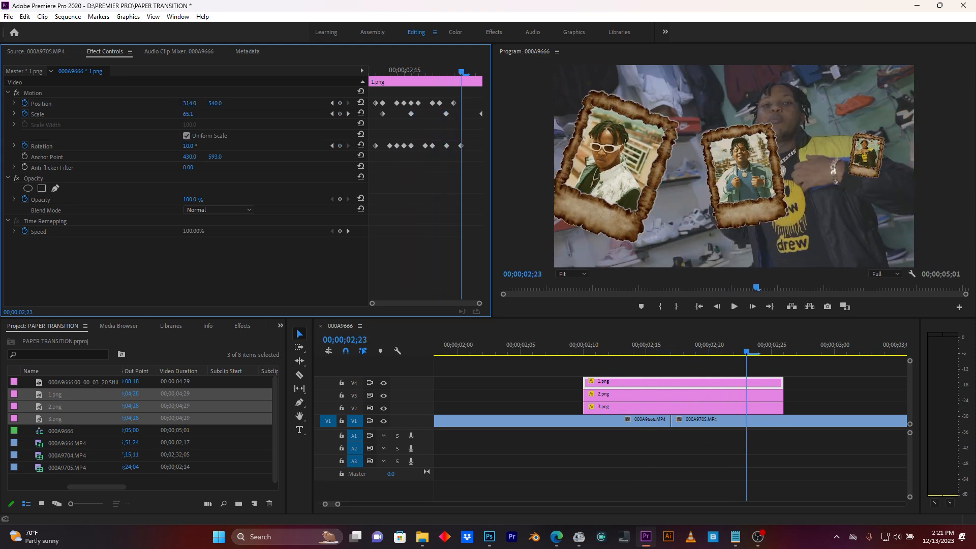
{"action": "left_click", "coordinate": [482, 346]}
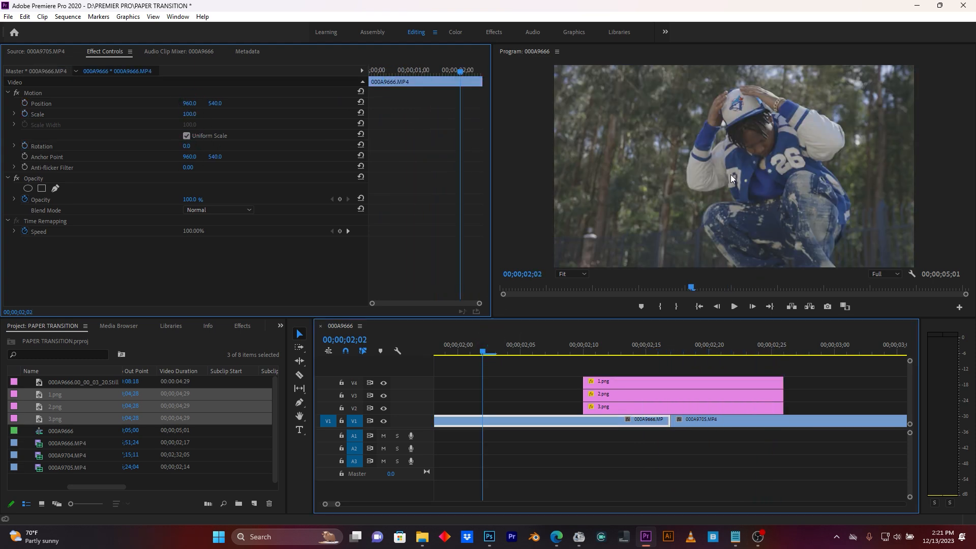
{"action": "key", "text": "space"}
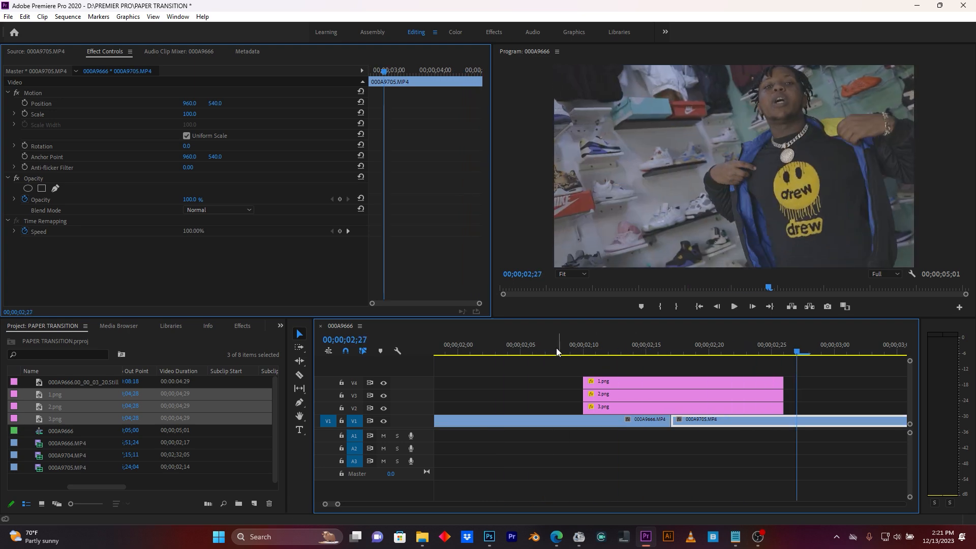
{"action": "left_click", "coordinate": [537, 346]}
{"action": "key", "text": "space"}
{"action": "key", "text": "space"}
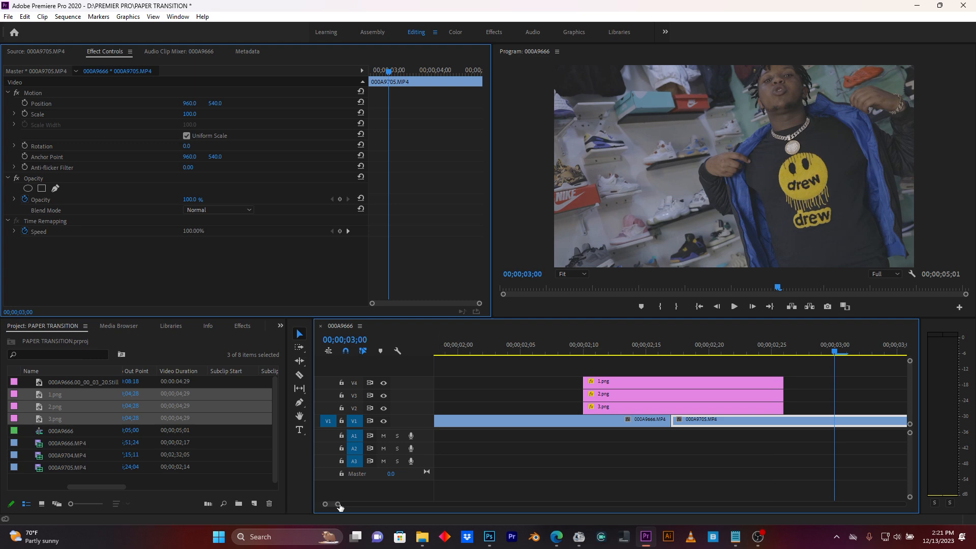
Apply Ease Out temporal interpolation to all Position, Scale and Rotation keyframes of 3.png
{"action": "key", "text": "minus"}
{"action": "left_click", "coordinate": [569, 347]}
{"action": "left_click", "coordinate": [592, 407]}
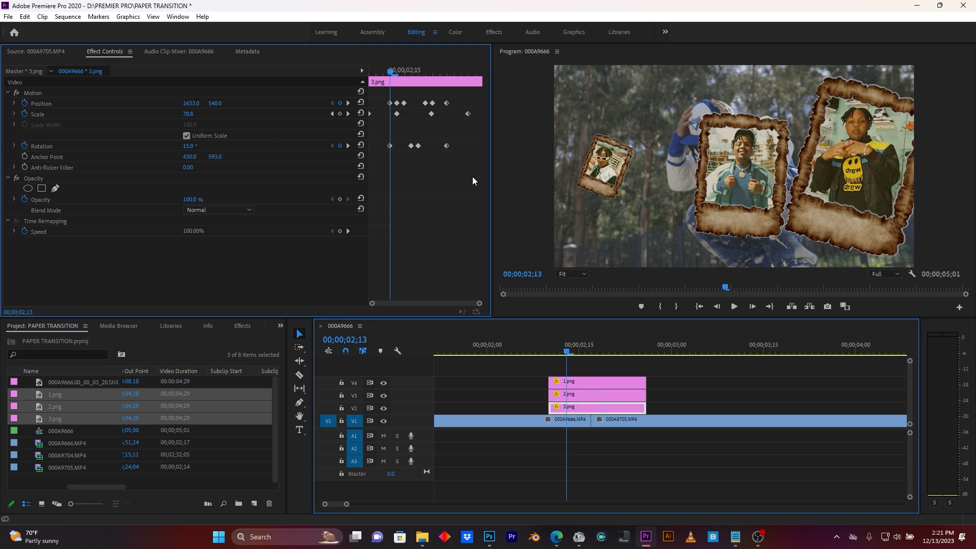
{"action": "left_click_drag", "start_coordinate": [479, 173], "coordinate": [359, 96]}
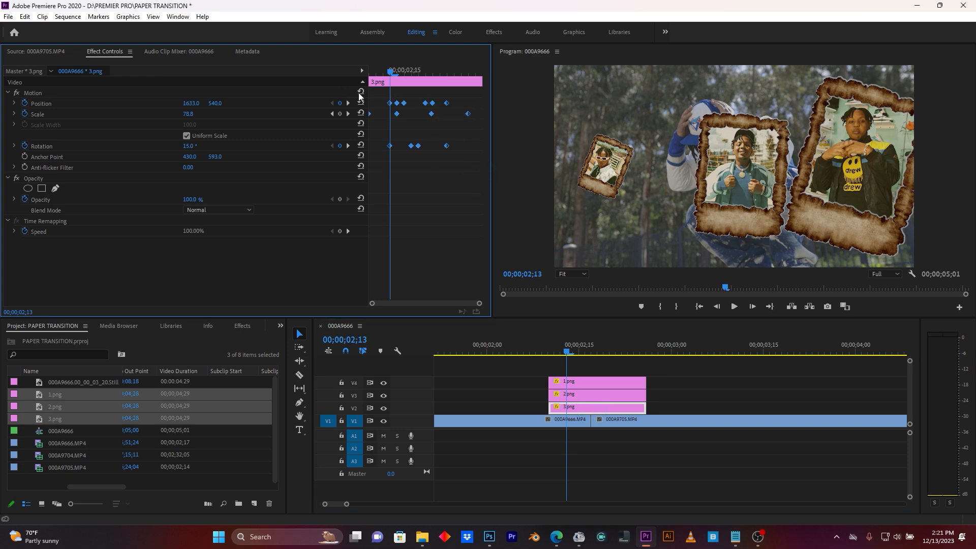
{"action": "right_click", "coordinate": [407, 105]}
{"action": "left_click", "coordinate": [468, 189]}
{"action": "left_click", "coordinate": [543, 262]}
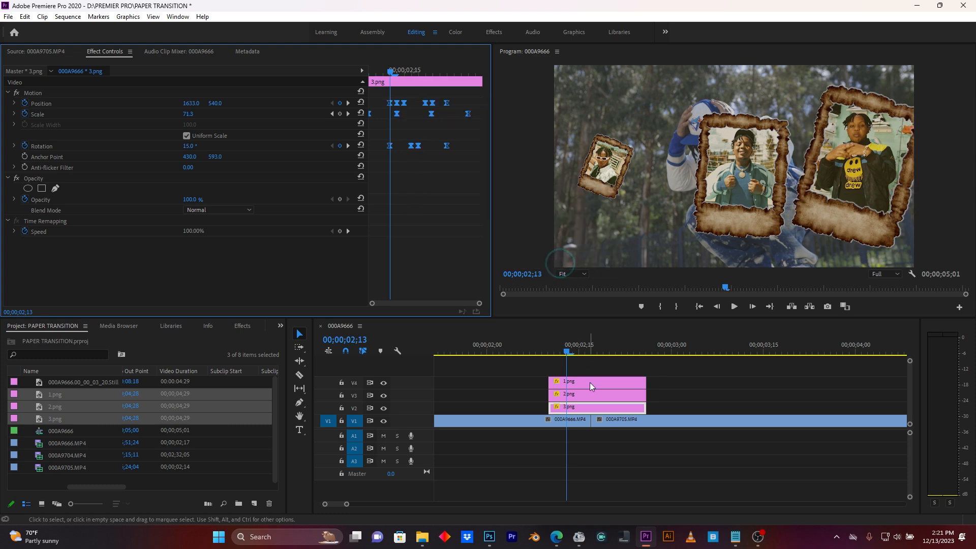
Apply Ease Out temporal interpolation to all Position, Scale and Rotation keyframes of 2.png
{"action": "left_click", "coordinate": [592, 398]}
{"action": "left_click", "coordinate": [484, 169]}
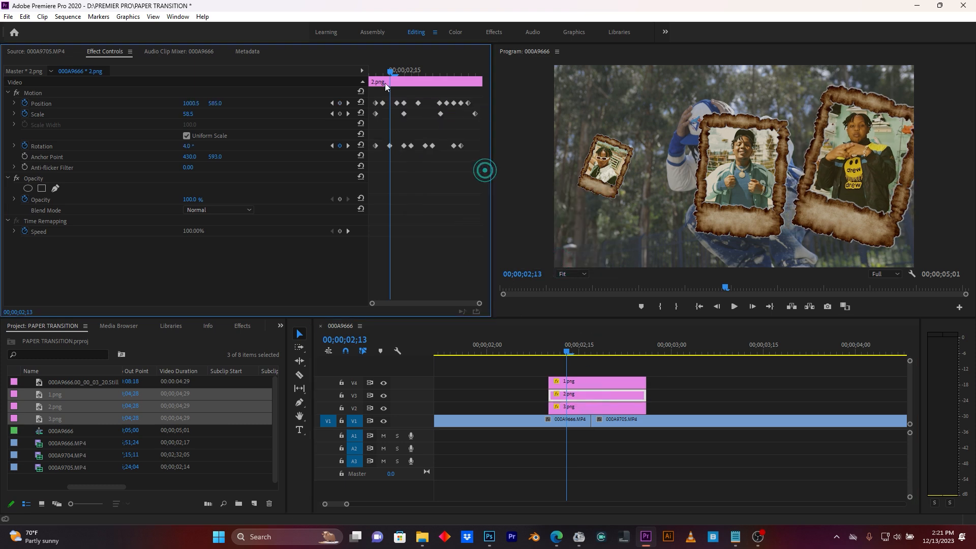
{"action": "left_click_drag", "start_coordinate": [480, 162], "coordinate": [346, 82]}
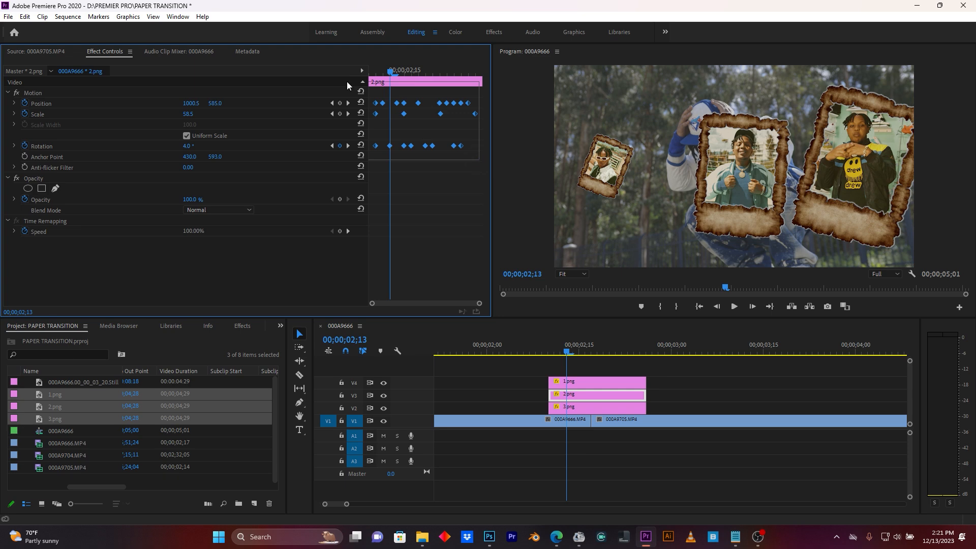
{"action": "right_click", "coordinate": [399, 105]}
{"action": "left_click", "coordinate": [444, 192]}
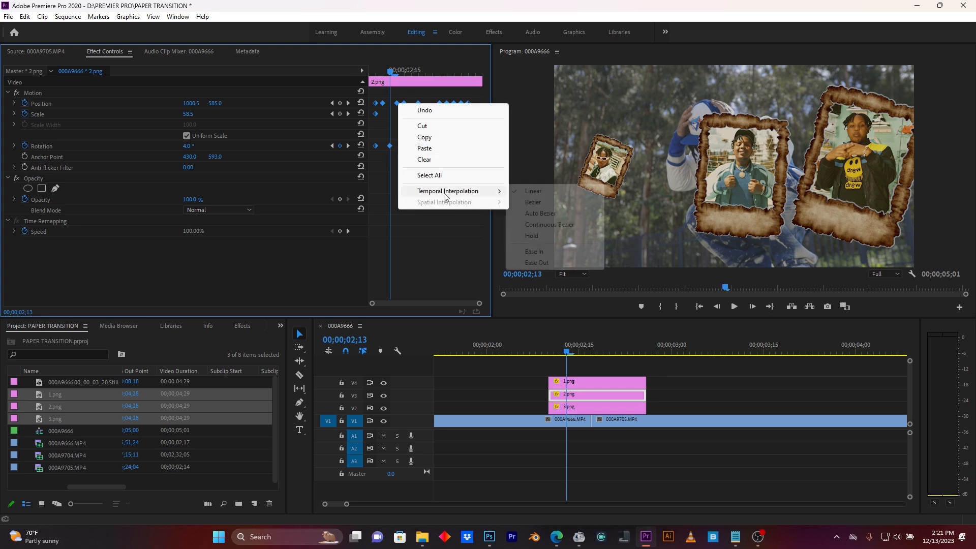
{"action": "left_click", "coordinate": [533, 202]}
Apply Ease Out temporal interpolation to all Position, Scale and Rotation keyframes of 1.png
{"action": "left_click", "coordinate": [597, 382]}
{"action": "left_click_drag", "start_coordinate": [369, 155], "coordinate": [483, 96]}
{"action": "right_click", "coordinate": [457, 105]}
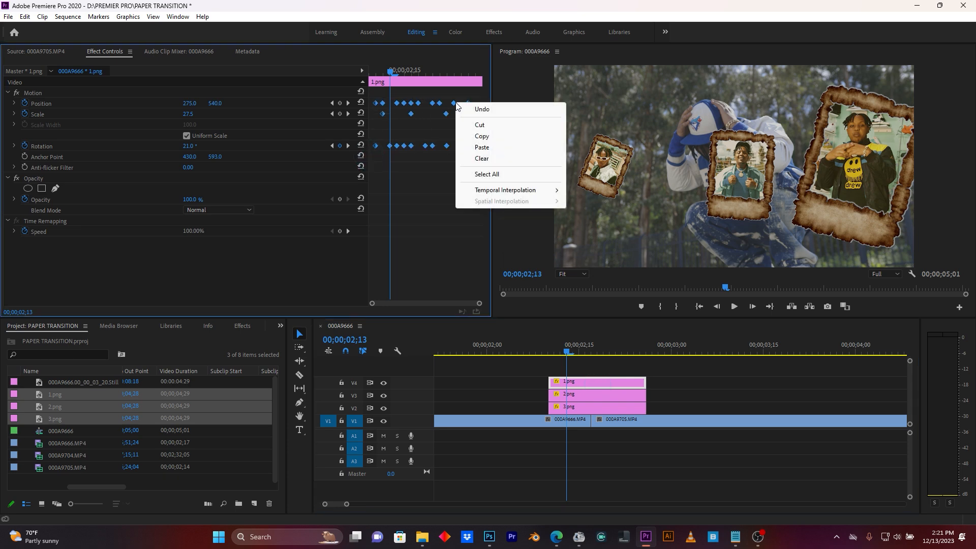
{"action": "left_click", "coordinate": [502, 189]}
{"action": "left_click", "coordinate": [603, 259]}
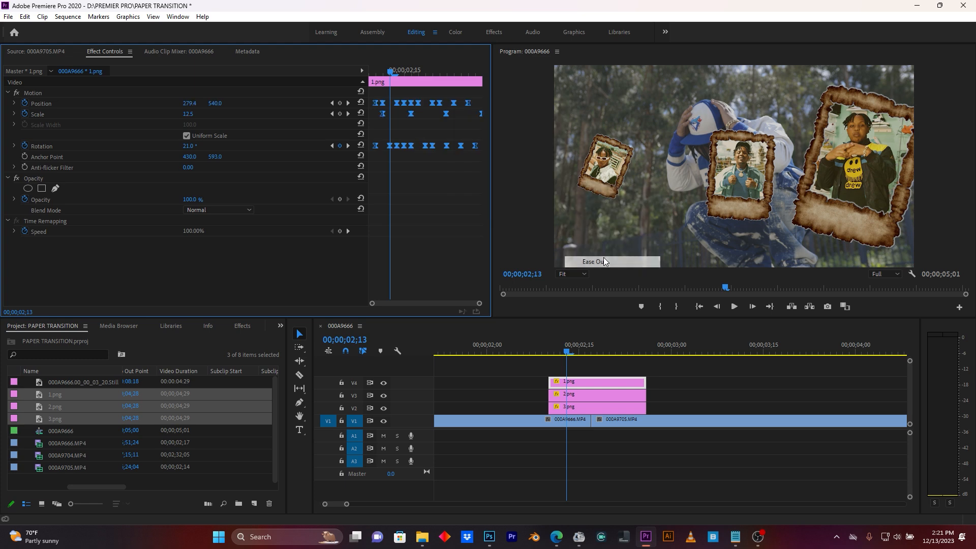
Play the sequence over the cut to preview the eased paper transition, and move the playhead back before the image clips
{"action": "left_click", "coordinate": [505, 350]}
{"action": "key", "text": "space"}
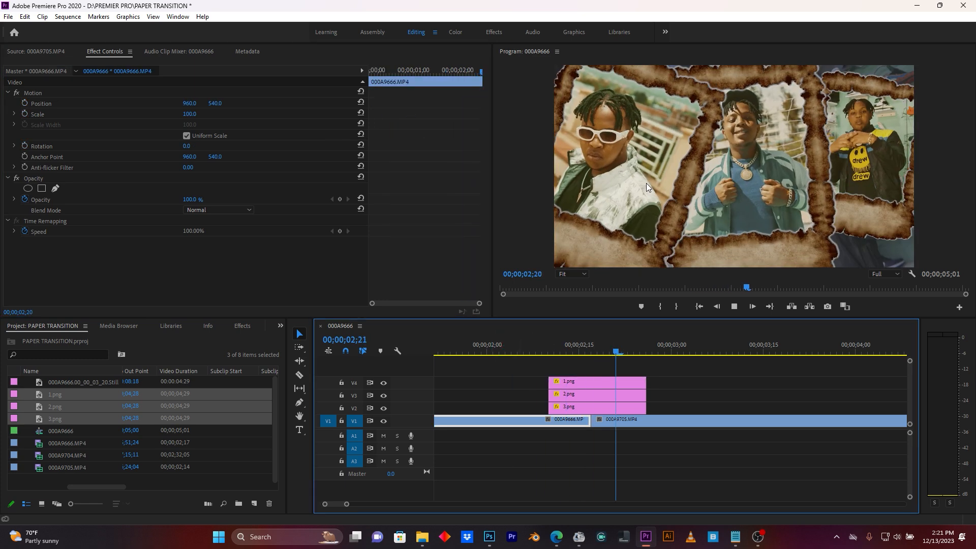
{"action": "key", "text": "space"}
{"action": "left_click", "coordinate": [462, 350]}
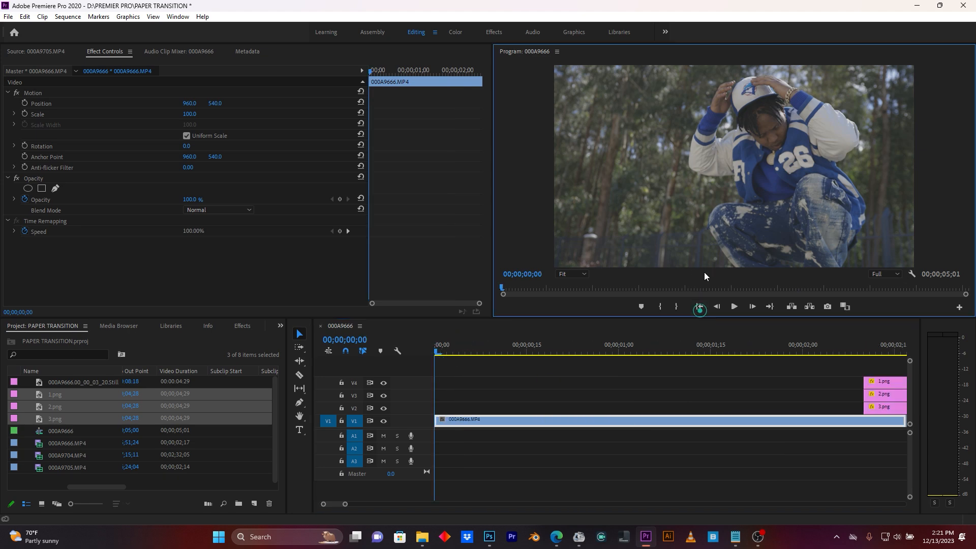